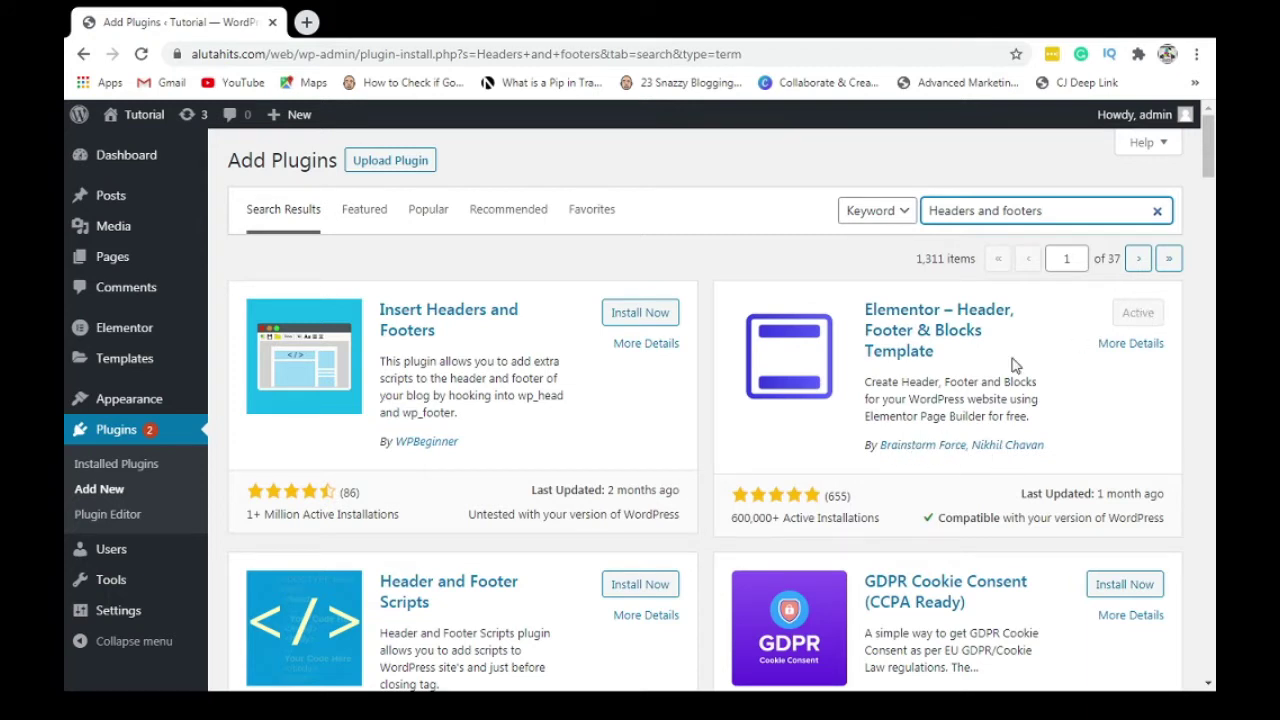
Open the installed plugins list and view the live site's existing header in a separate tab
{"action": "left_click", "coordinate": [152, 464]}
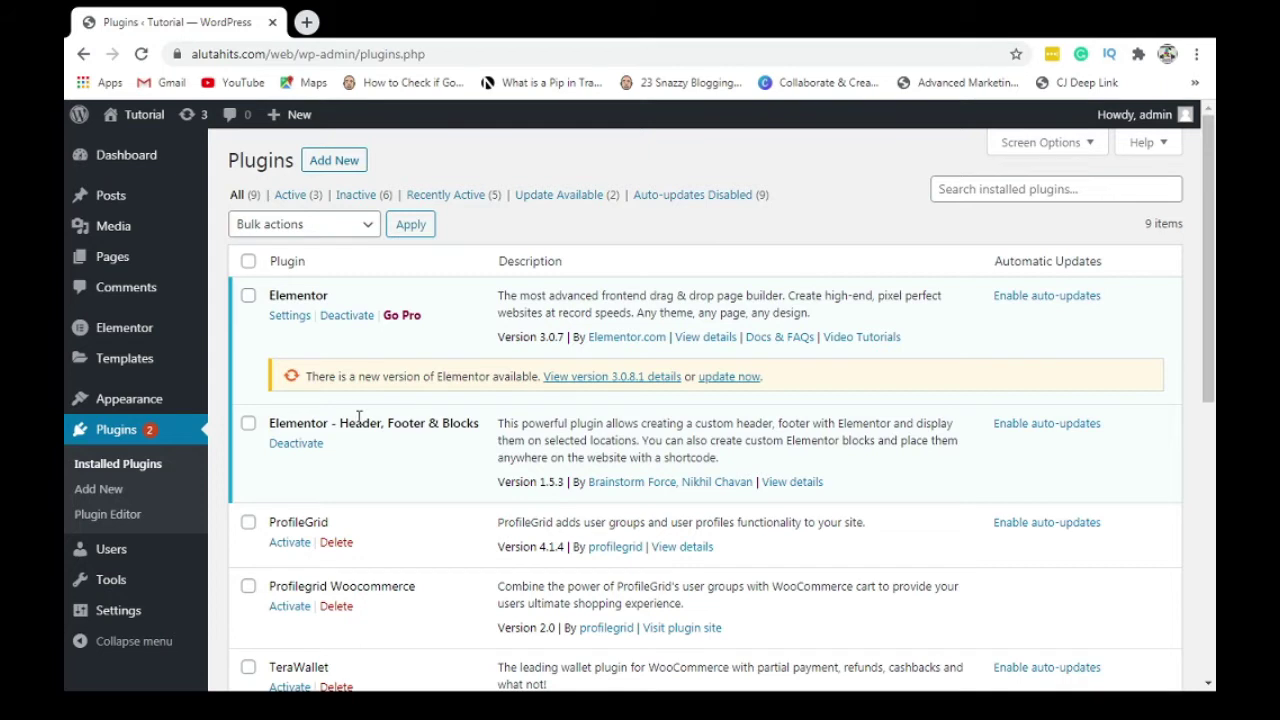
{"action": "mouse_move", "coordinate": [146, 118]}
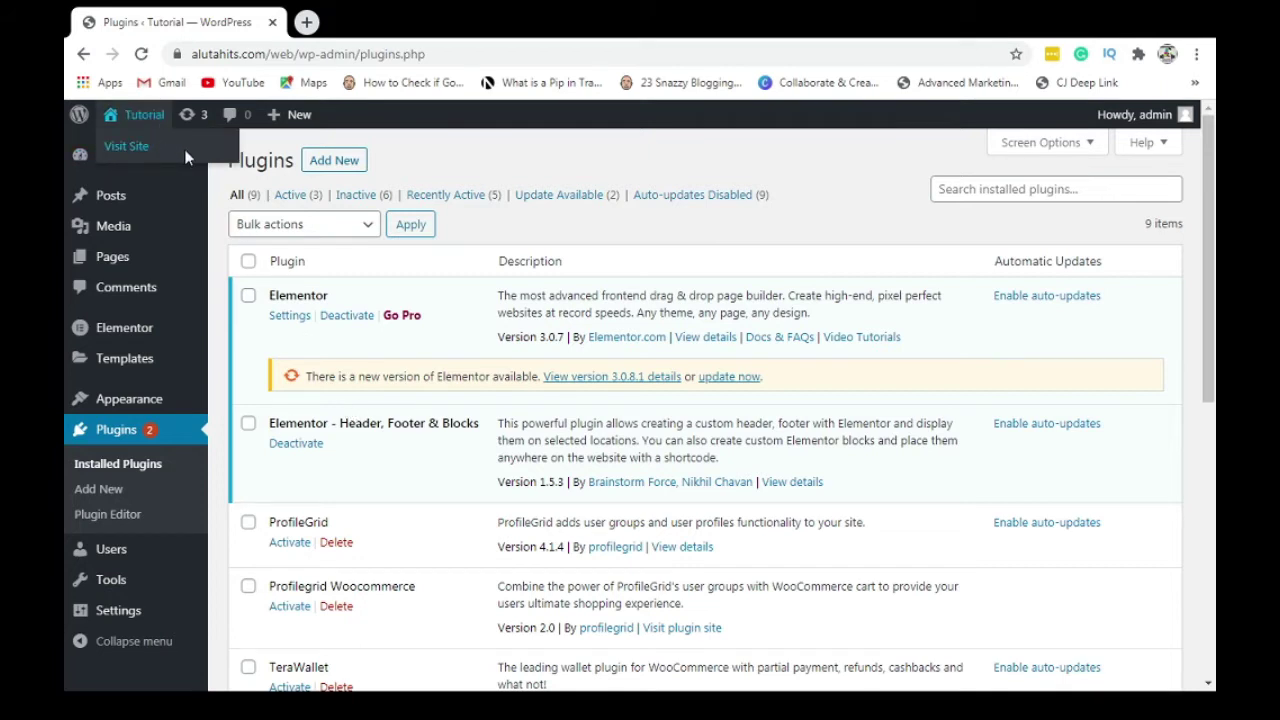
{"action": "middle_click", "coordinate": [184, 149]}
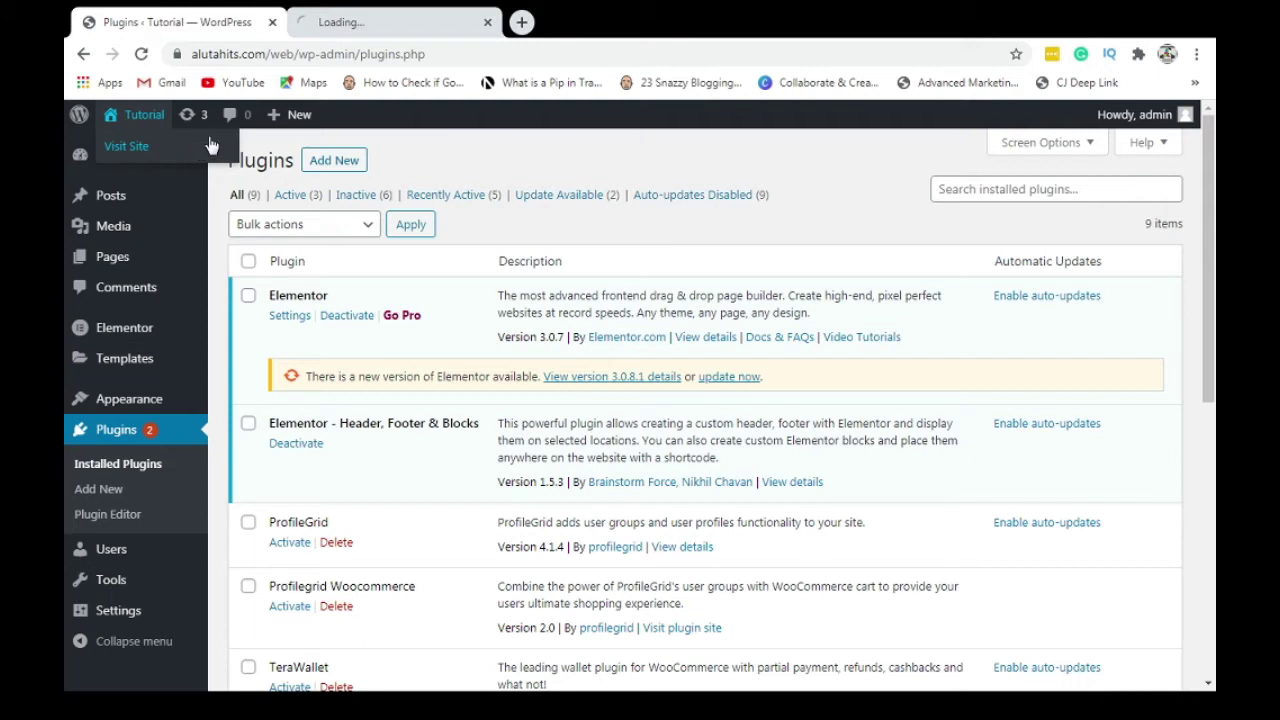
{"action": "left_click", "coordinate": [363, 22]}
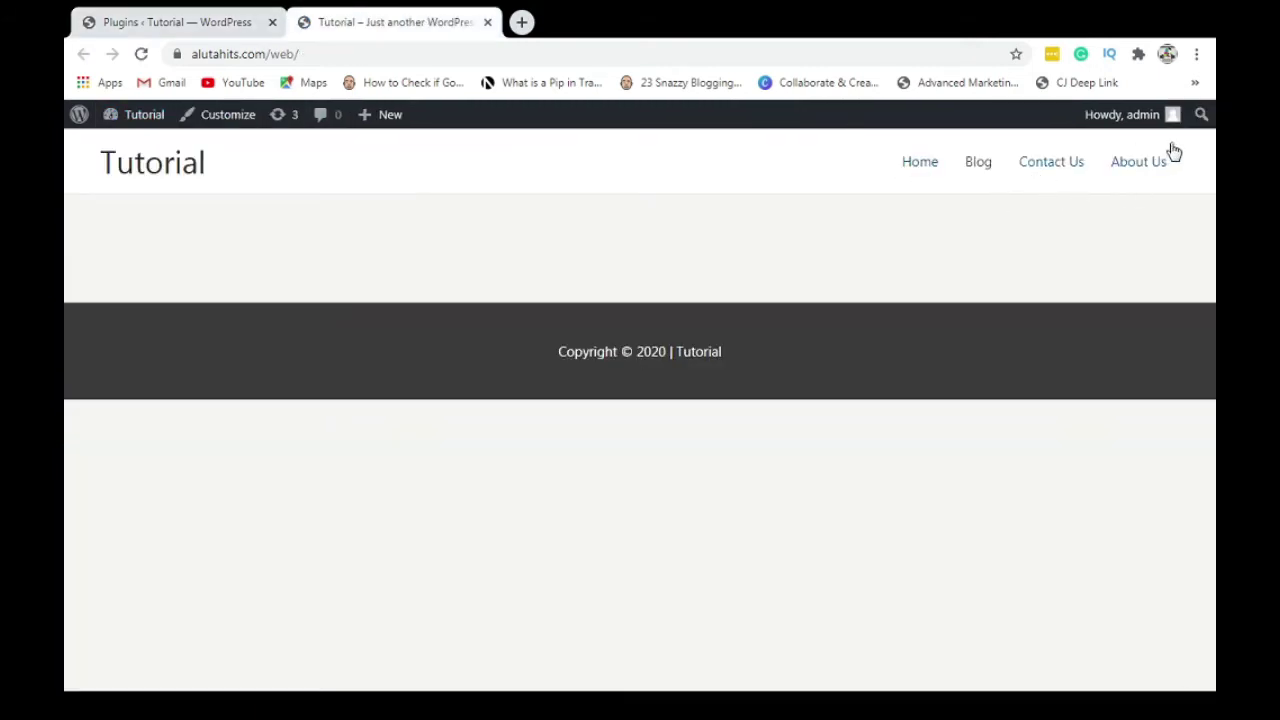
{"action": "left_click", "coordinate": [184, 14]}
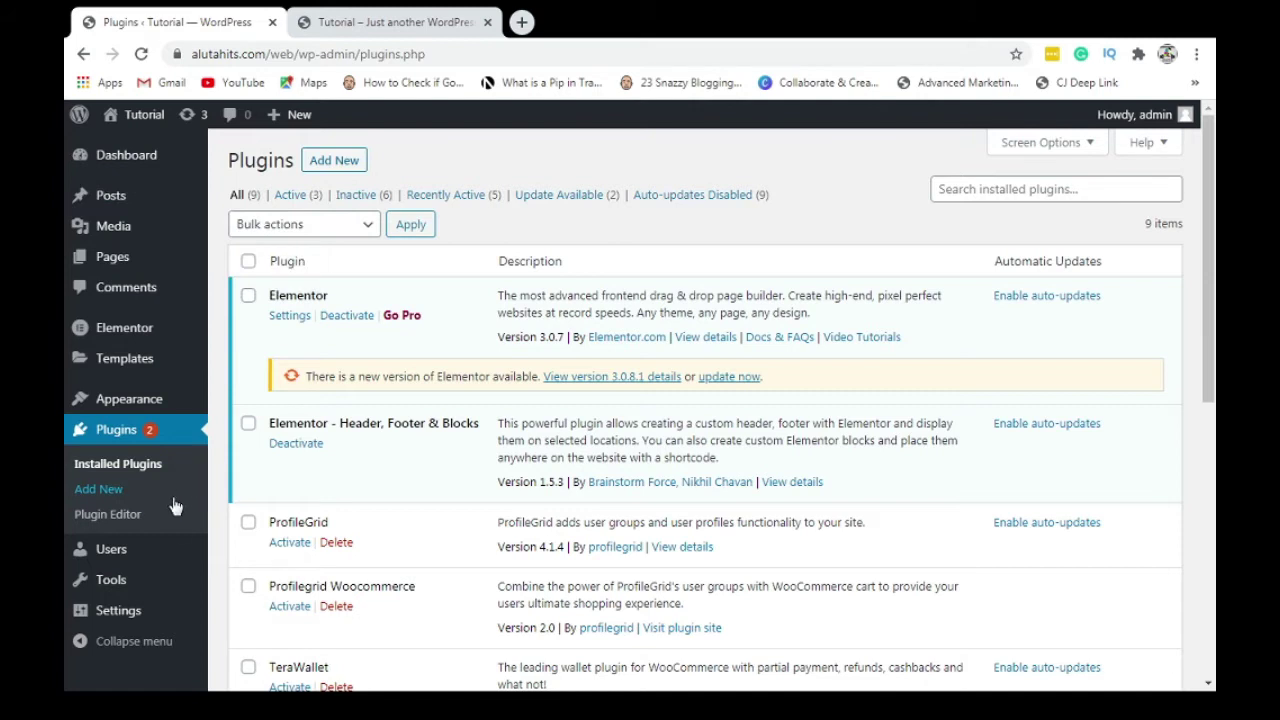
Create a new Header Footer & Blocks template titled "3D Menu"
{"action": "mouse_move", "coordinate": [181, 403]}
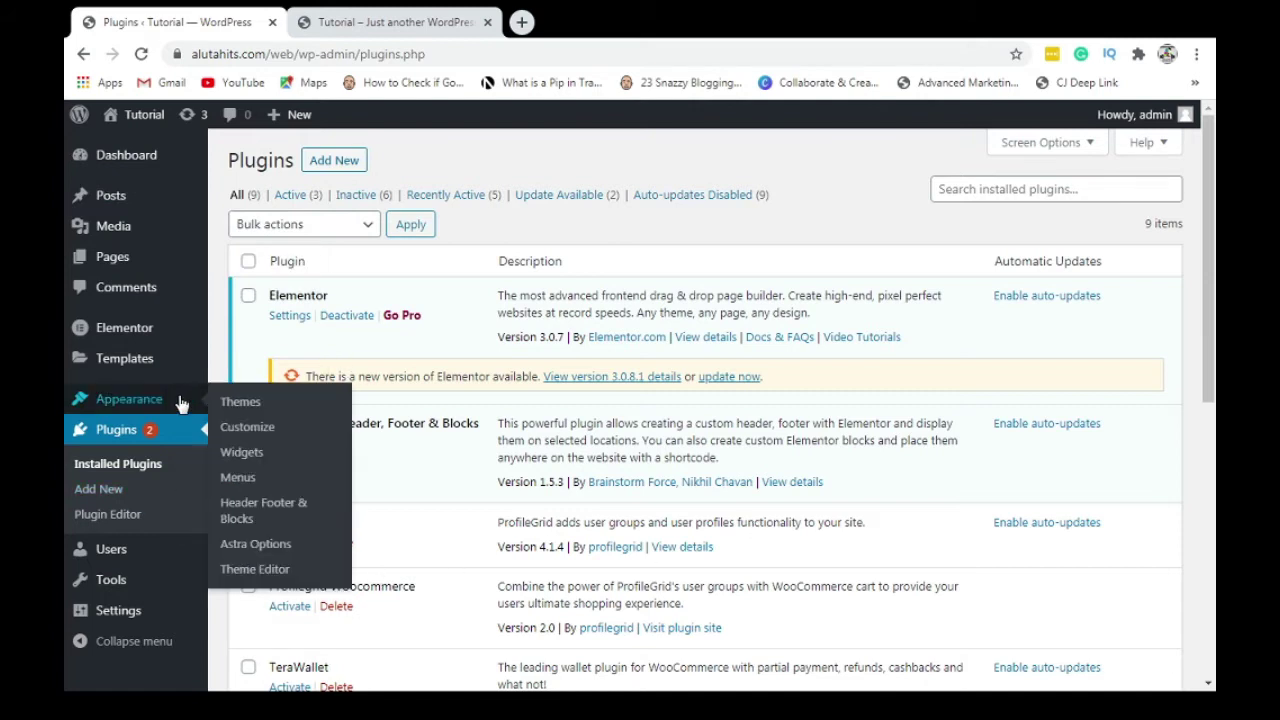
{"action": "left_click", "coordinate": [246, 511]}
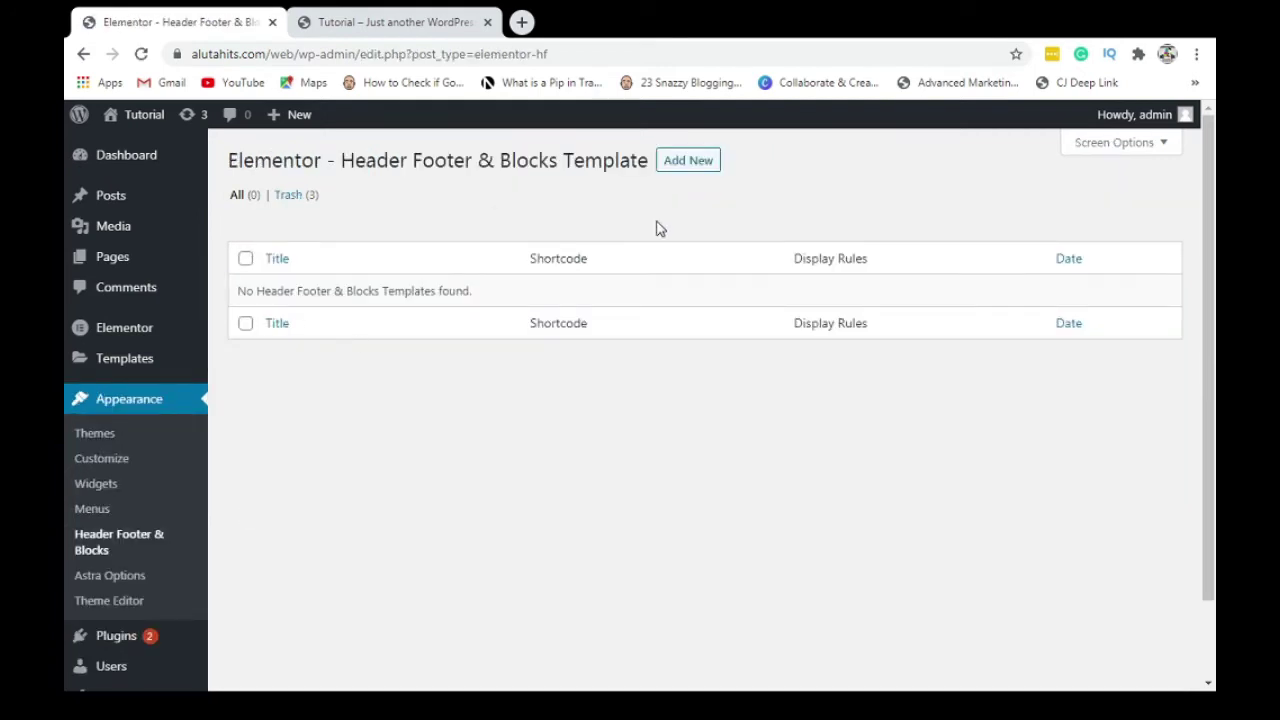
{"action": "left_click", "coordinate": [693, 164]}
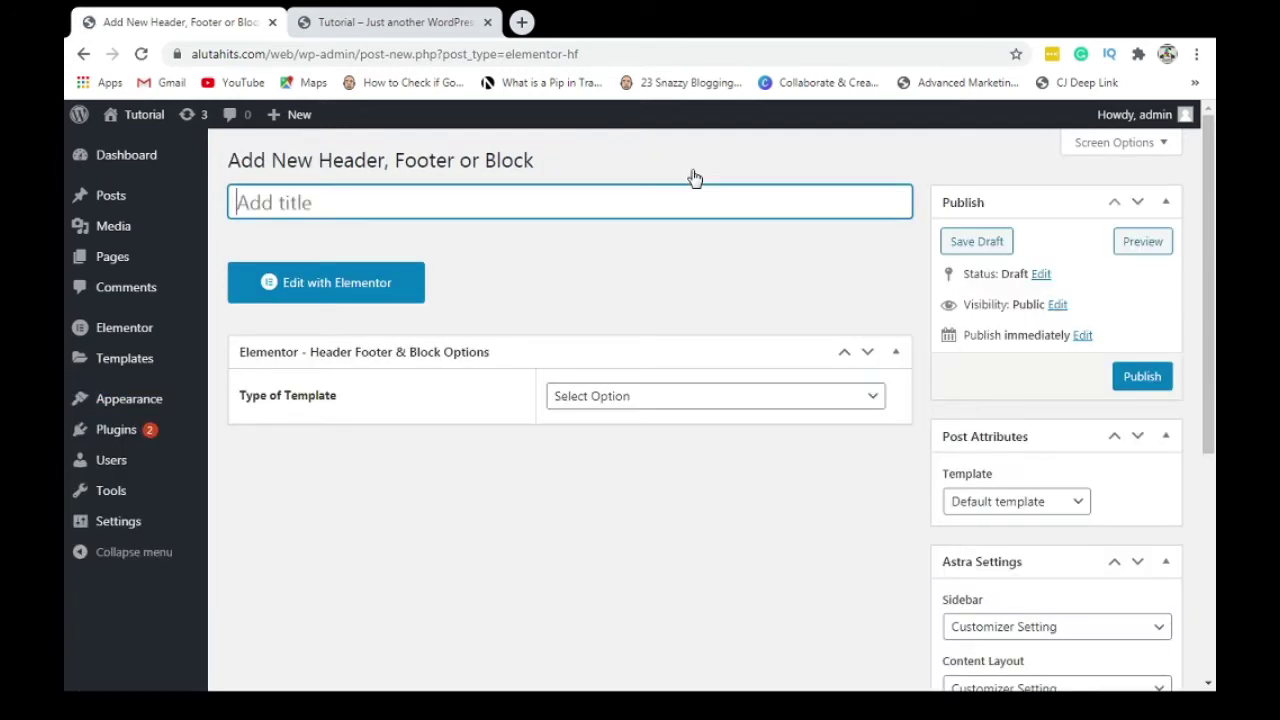
{"action": "type", "text": "3D Menu"}
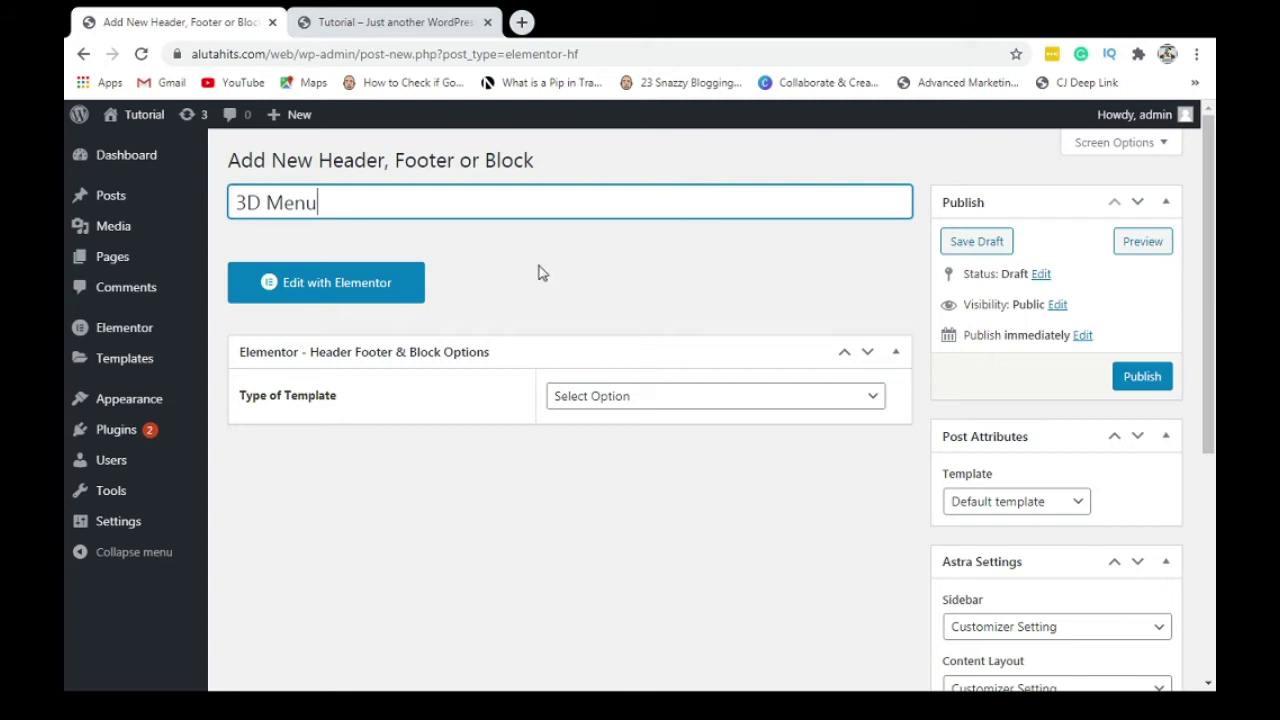
Set the template type to Header and its display location to Entire Website
{"action": "left_click", "coordinate": [710, 404]}
{"action": "left_click", "coordinate": [710, 404]}
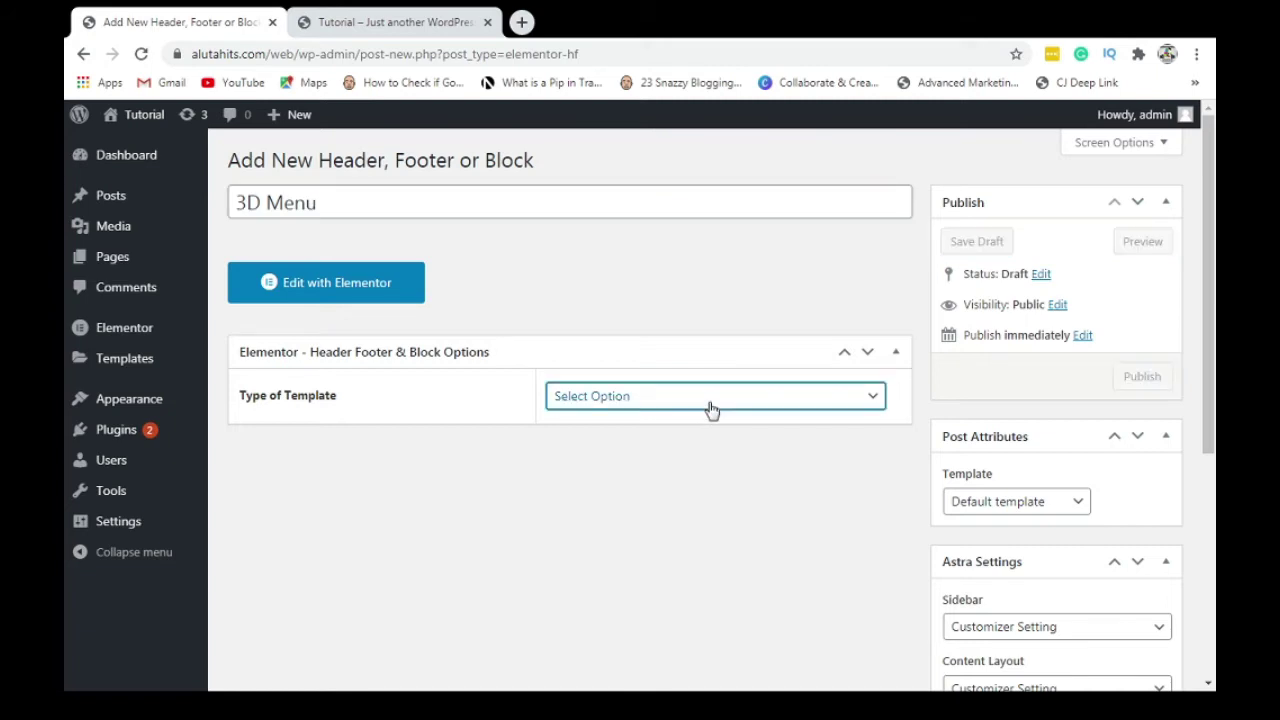
{"action": "left_click", "coordinate": [650, 447]}
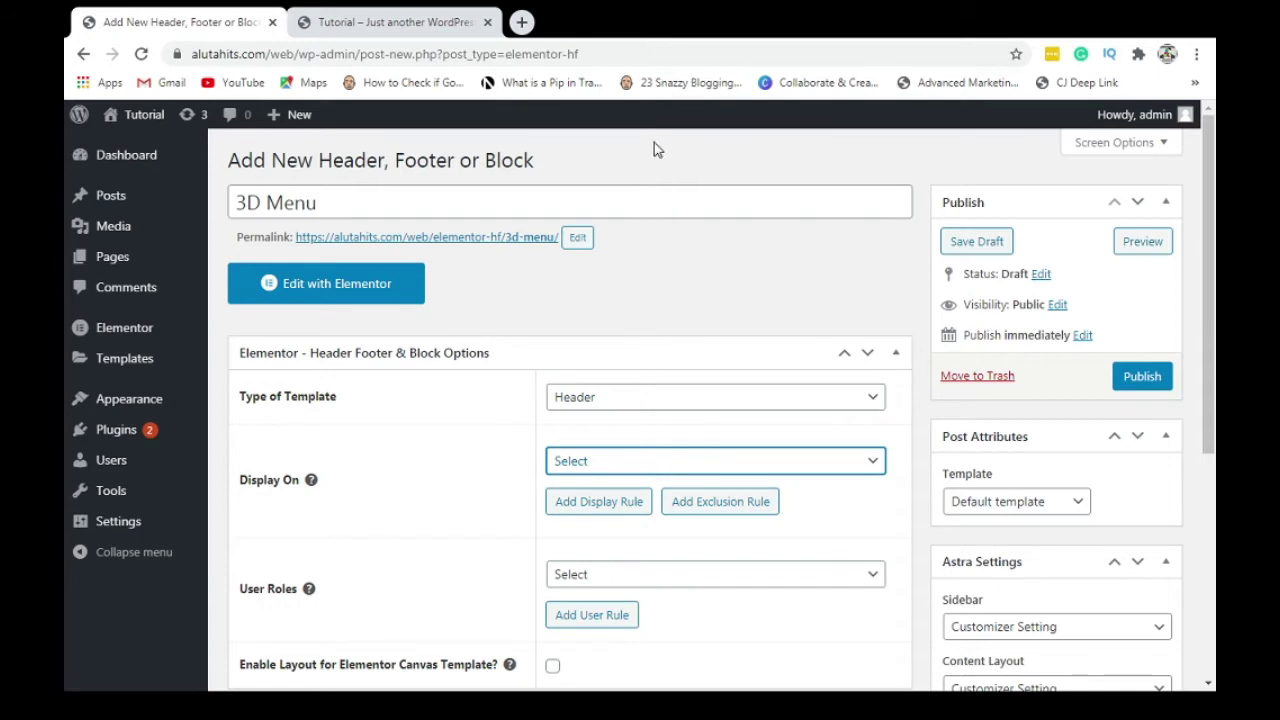
{"action": "key", "text": "Down"}
{"action": "key", "text": "Down"}
{"action": "key", "text": "Up"}
{"action": "scroll", "coordinate": [1210, 428], "scroll_direction": "down", "scroll_amount": 1}
{"action": "scroll", "coordinate": [1212, 428], "scroll_direction": "down", "scroll_amount": 1}
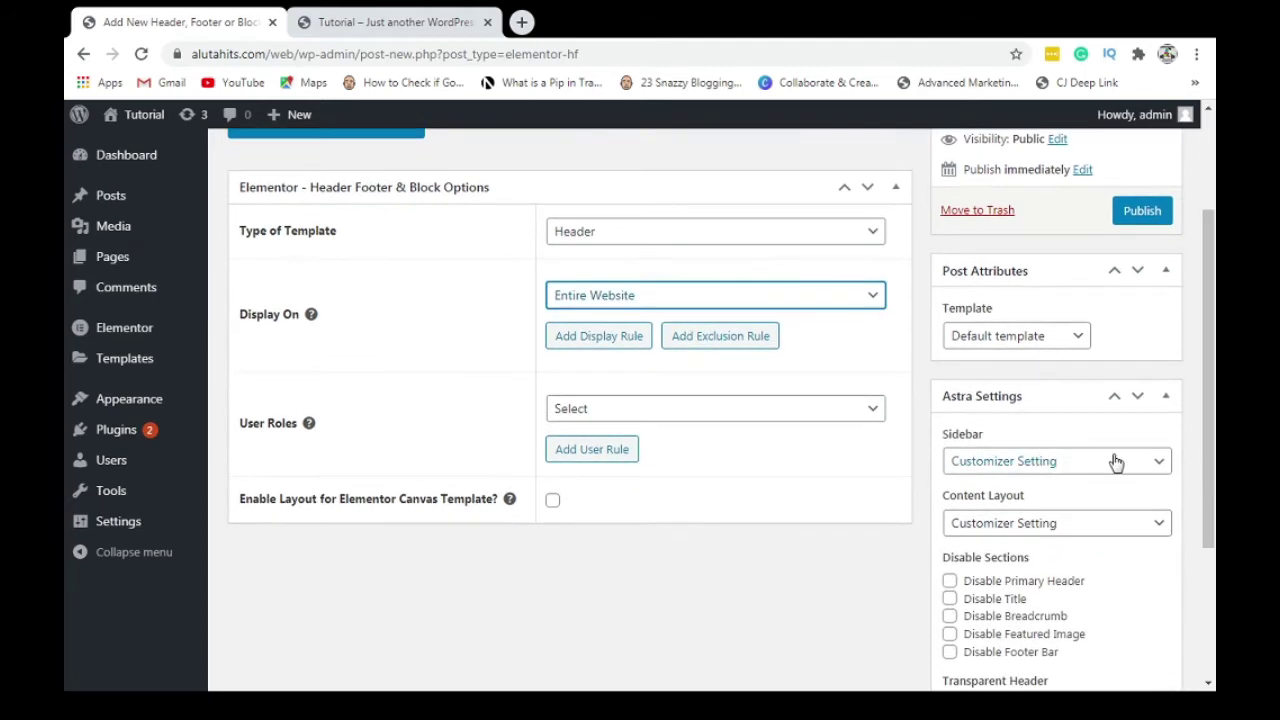
Set the template's user roles to All and publish it
{"action": "left_click", "coordinate": [828, 411]}
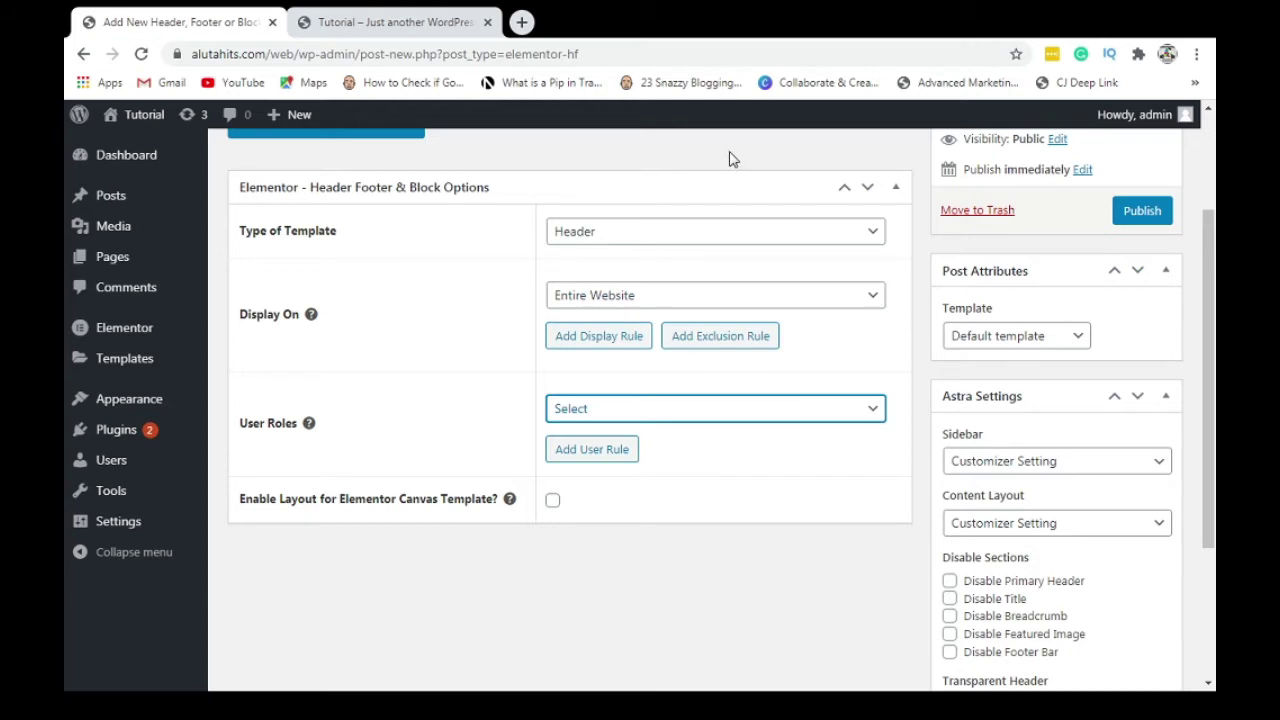
{"action": "key", "text": "Down"}
{"action": "scroll", "coordinate": [1210, 390], "scroll_direction": "up", "scroll_amount": 1}
{"action": "scroll", "coordinate": [1212, 385], "scroll_direction": "up", "scroll_amount": 1}
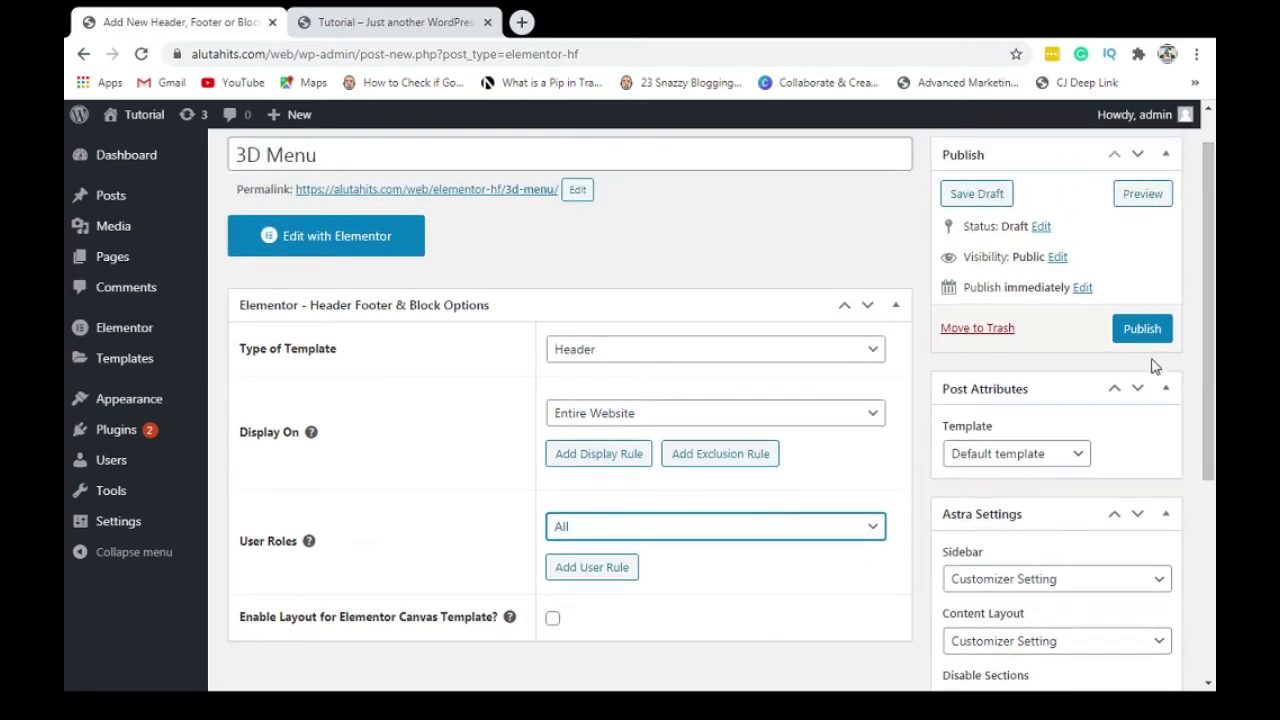
{"action": "left_click", "coordinate": [1142, 330]}
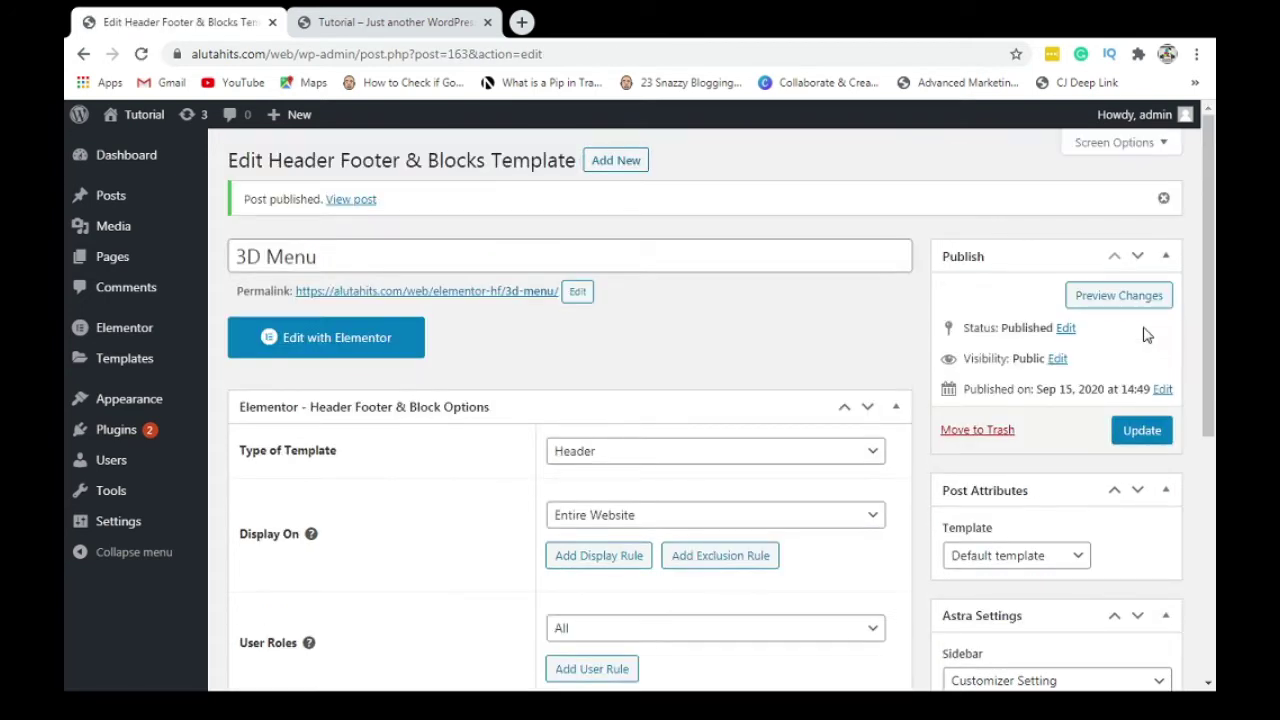
Edit the 3D Menu template with Elementor and add a section with six equal columns
{"action": "left_click", "coordinate": [388, 337]}
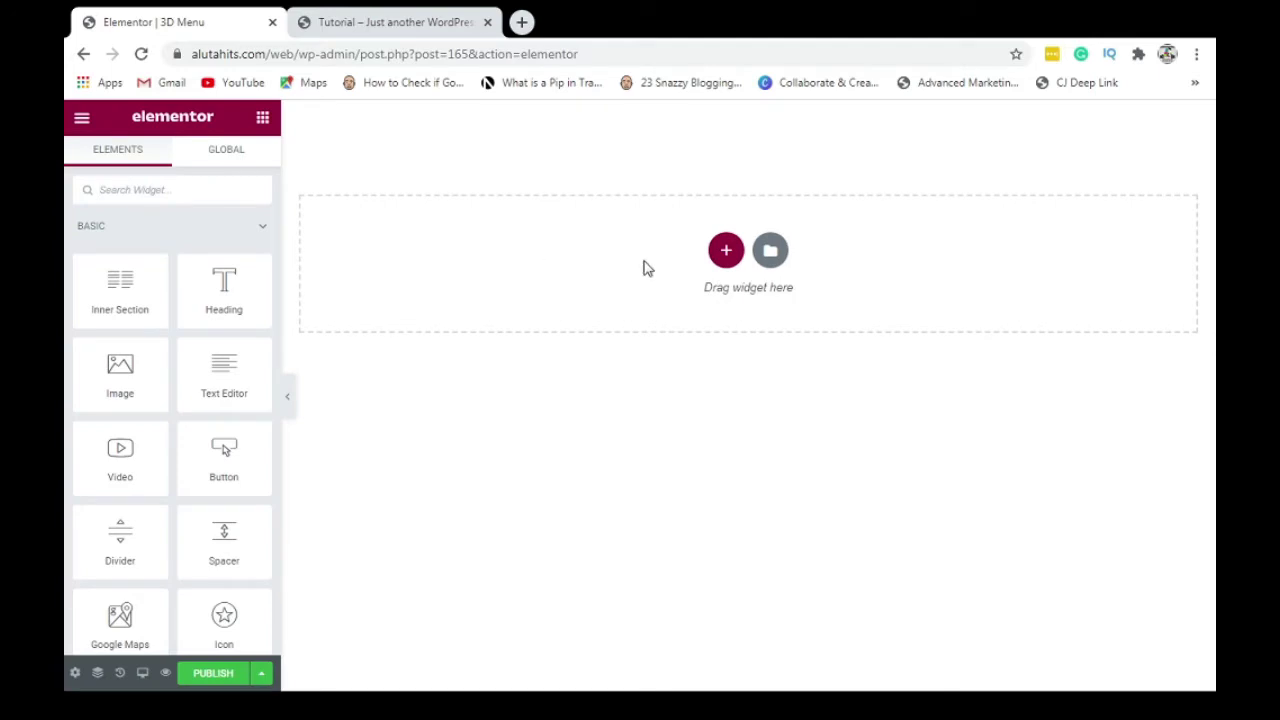
{"action": "left_click", "coordinate": [720, 256]}
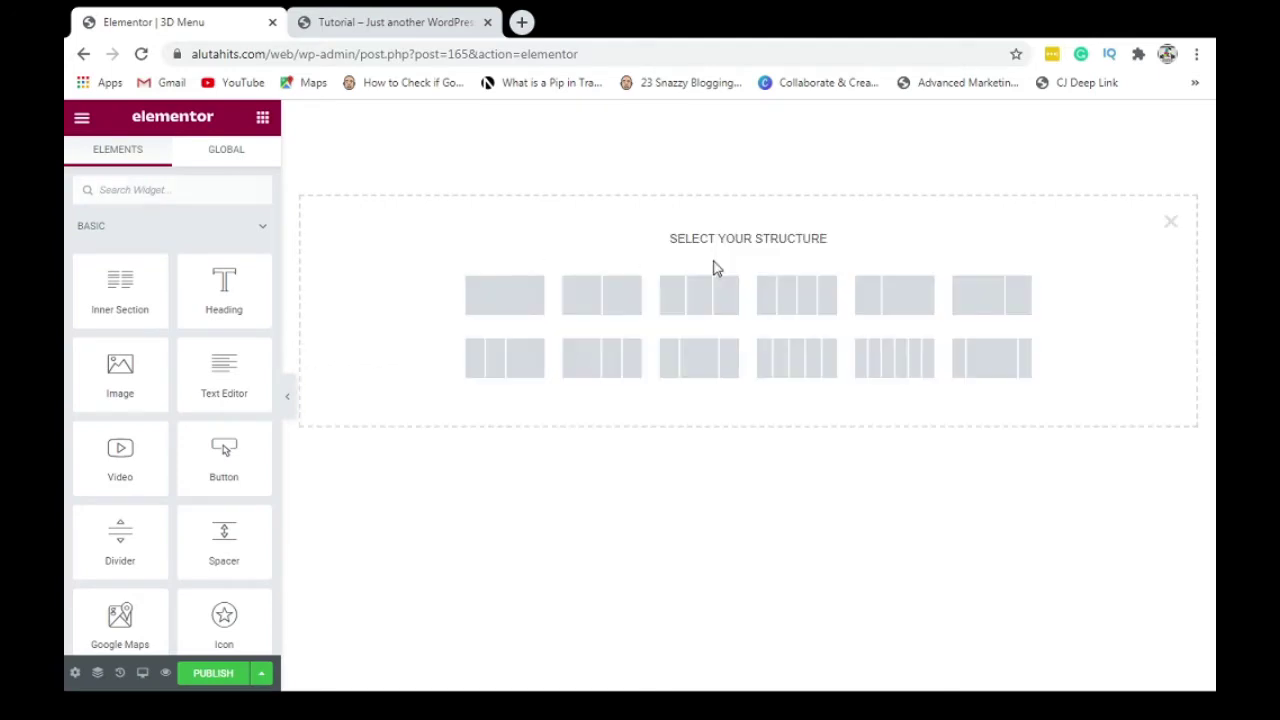
{"action": "left_click", "coordinate": [872, 354]}
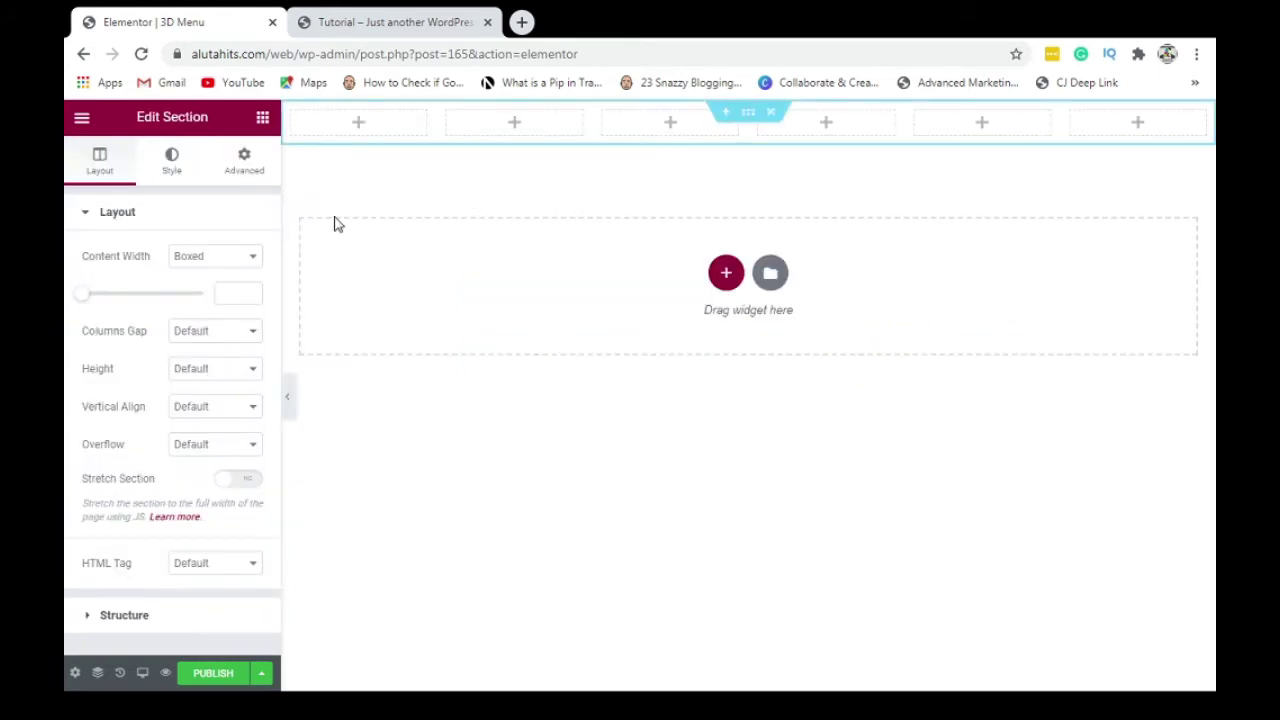
Add a Heading widget to the third column and set its title to "Home", matching the live site's first menu item
{"action": "left_click", "coordinate": [262, 118]}
{"action": "left_click_drag", "start_coordinate": [223, 286], "coordinate": [470, 30]}
{"action": "left_click", "coordinate": [425, 21]}
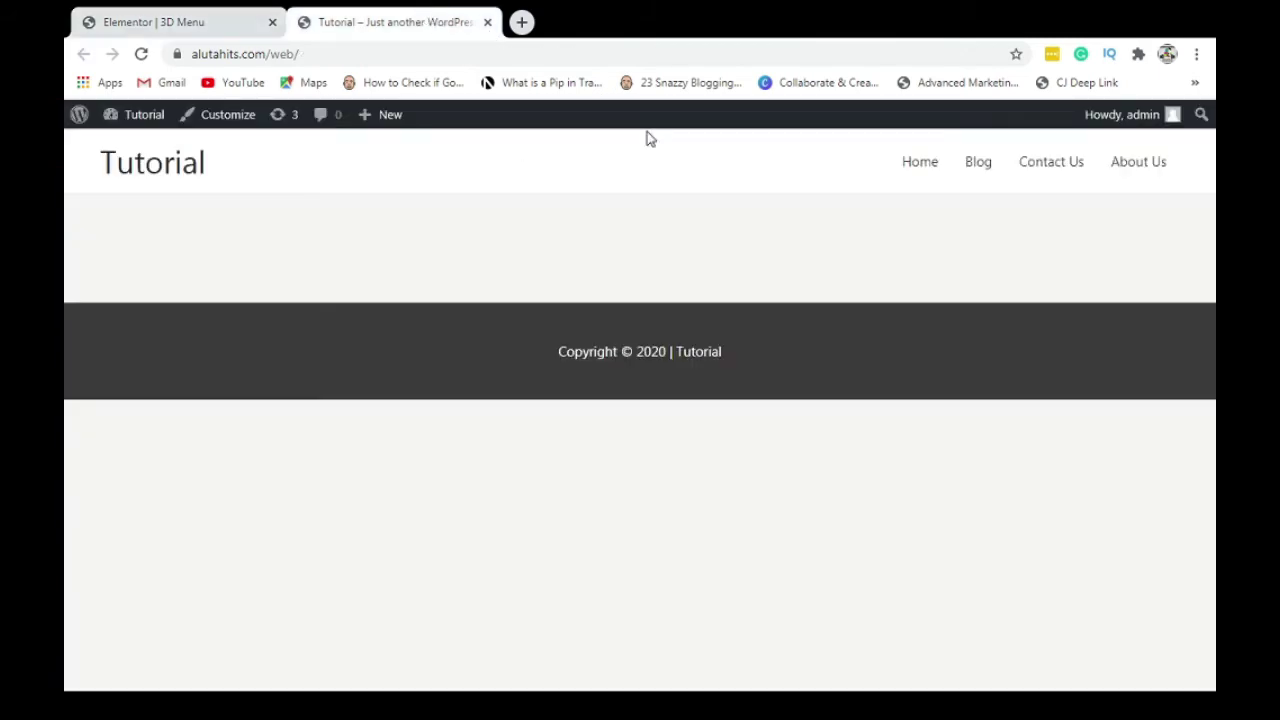
{"action": "left_click", "coordinate": [209, 18]}
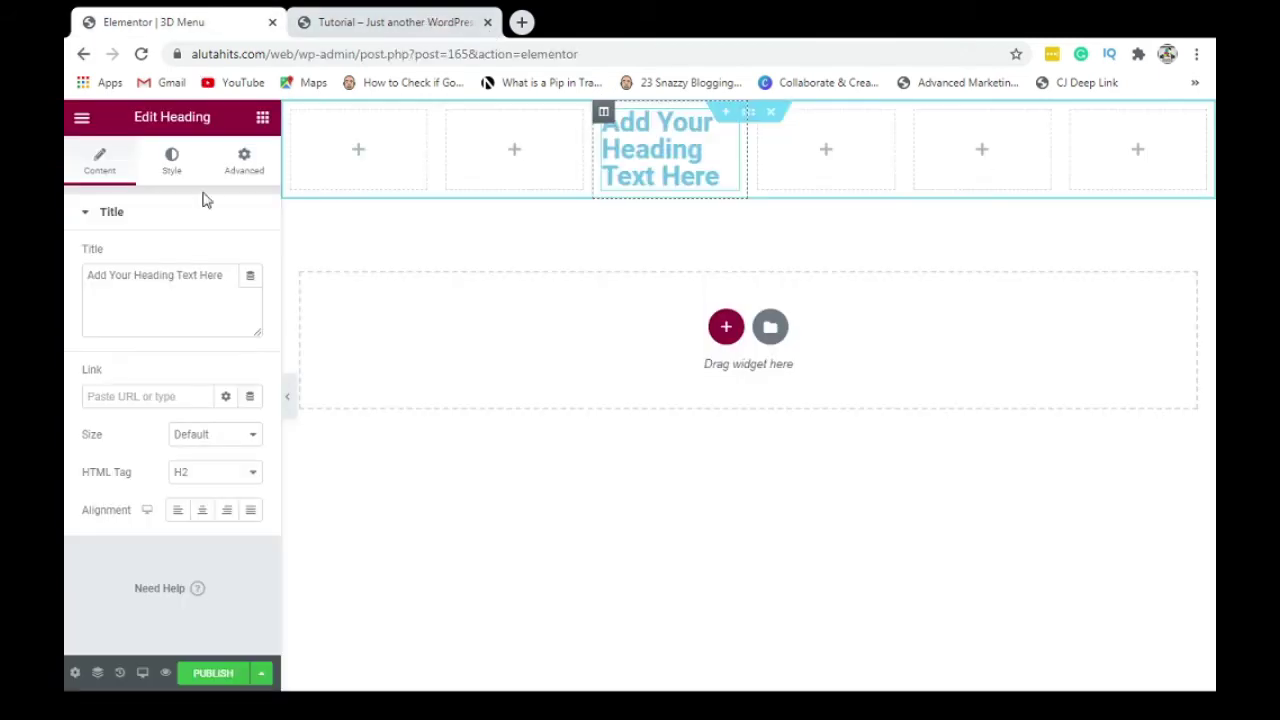
{"action": "triple_click", "coordinate": [176, 283]}
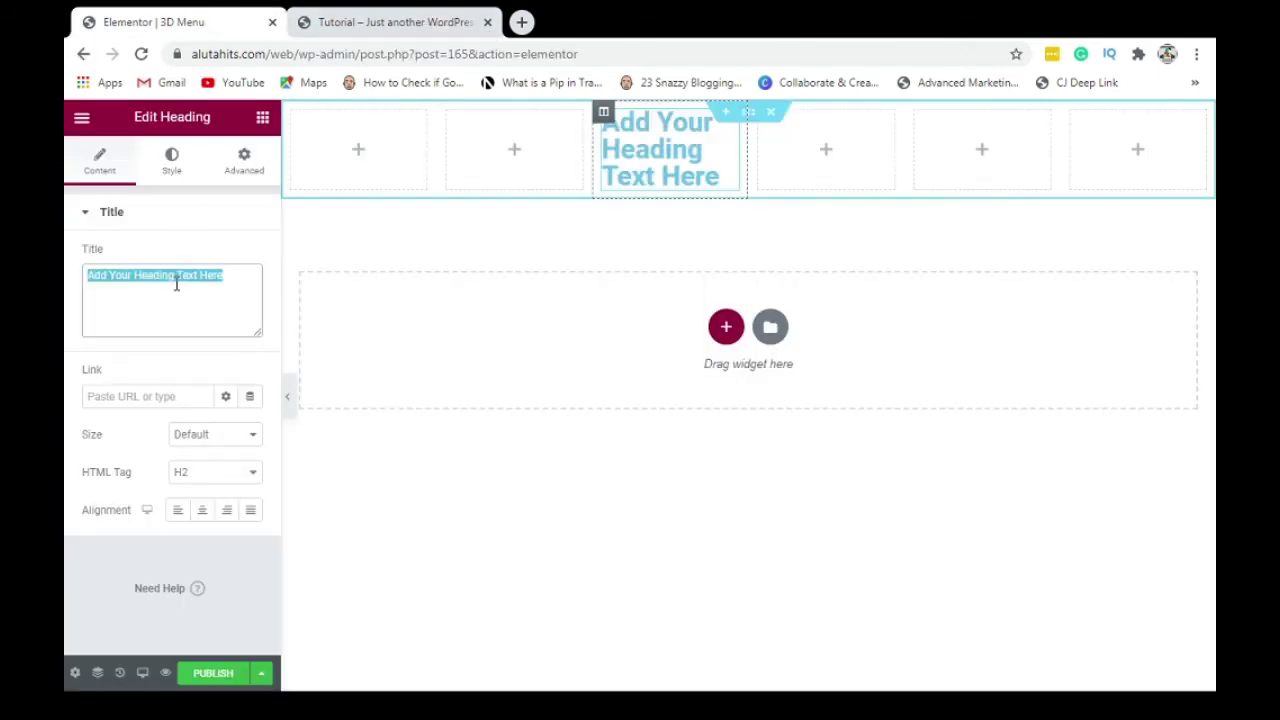
{"action": "type", "text": "Home"}
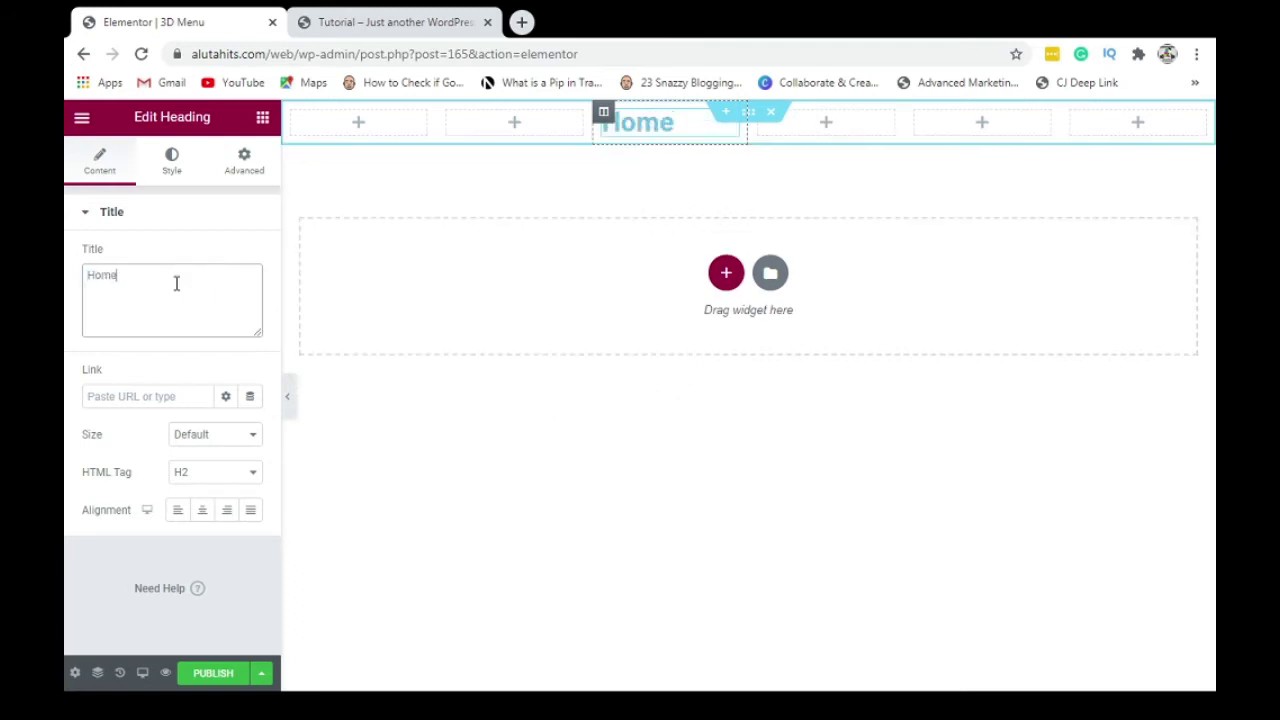
Center the Home heading and set its HTML tag to H5
{"action": "left_click", "coordinate": [264, 121]}
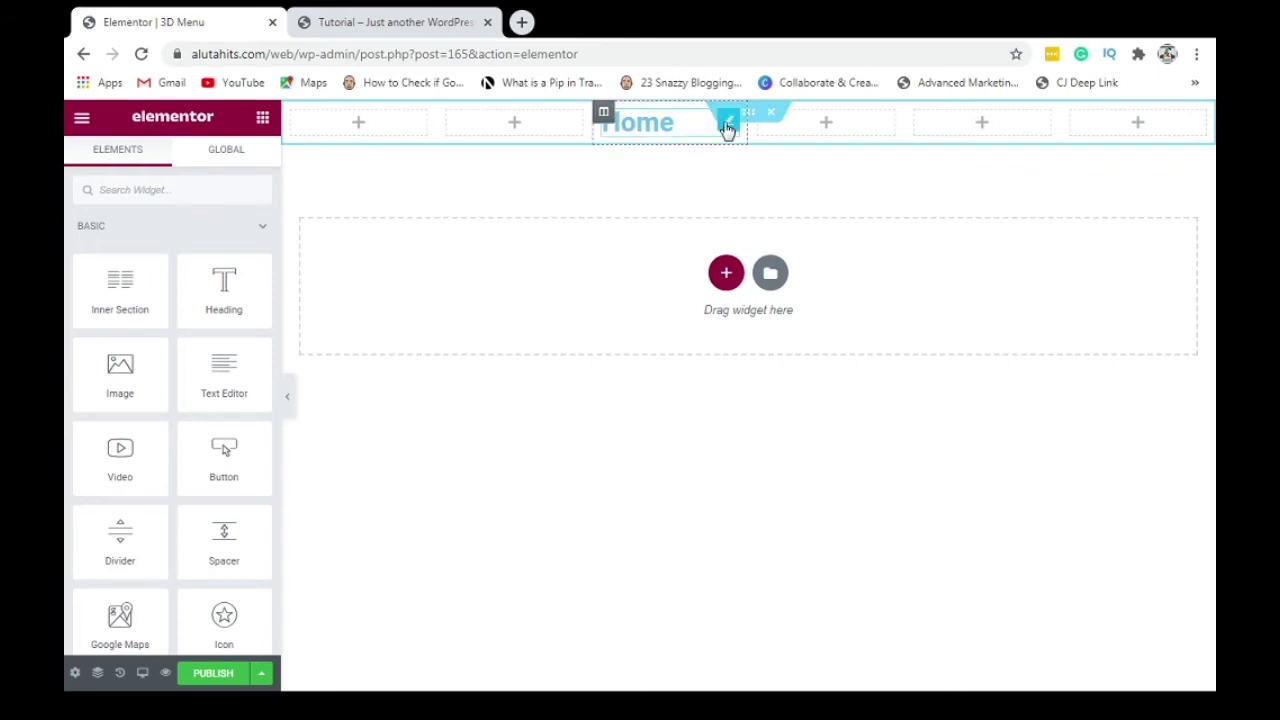
{"action": "left_click", "coordinate": [727, 124]}
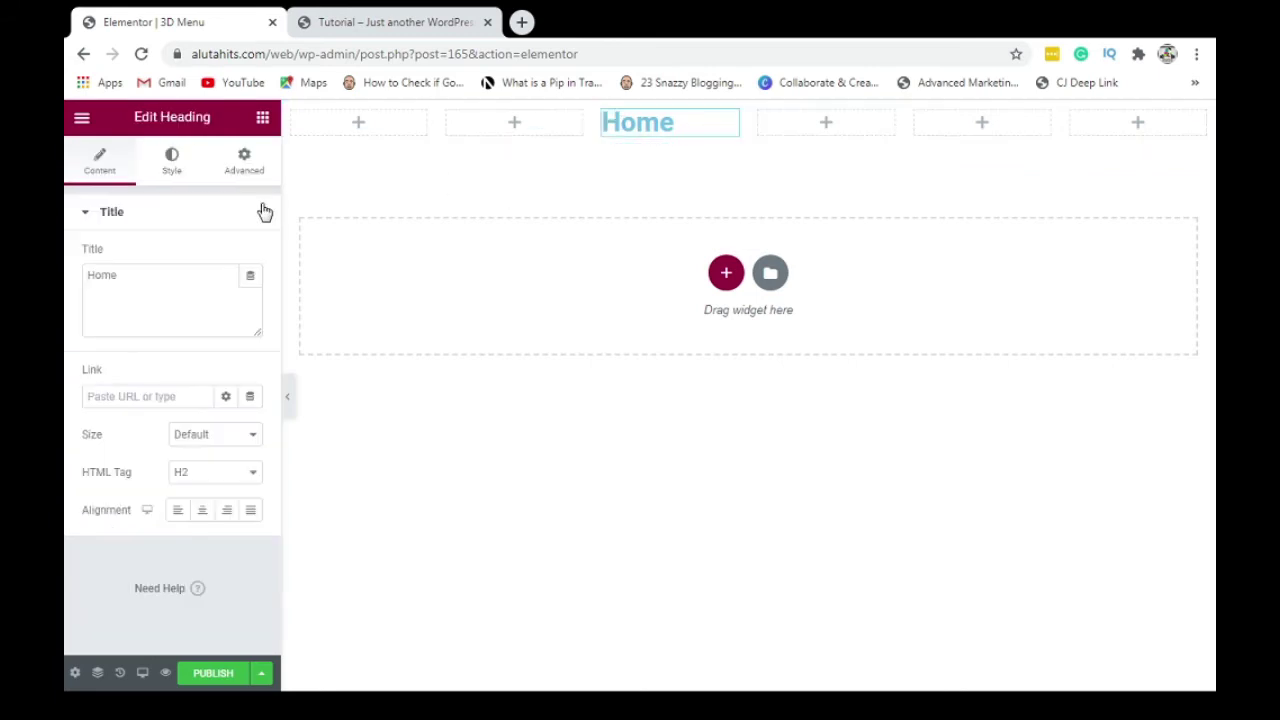
{"action": "left_click", "coordinate": [201, 515]}
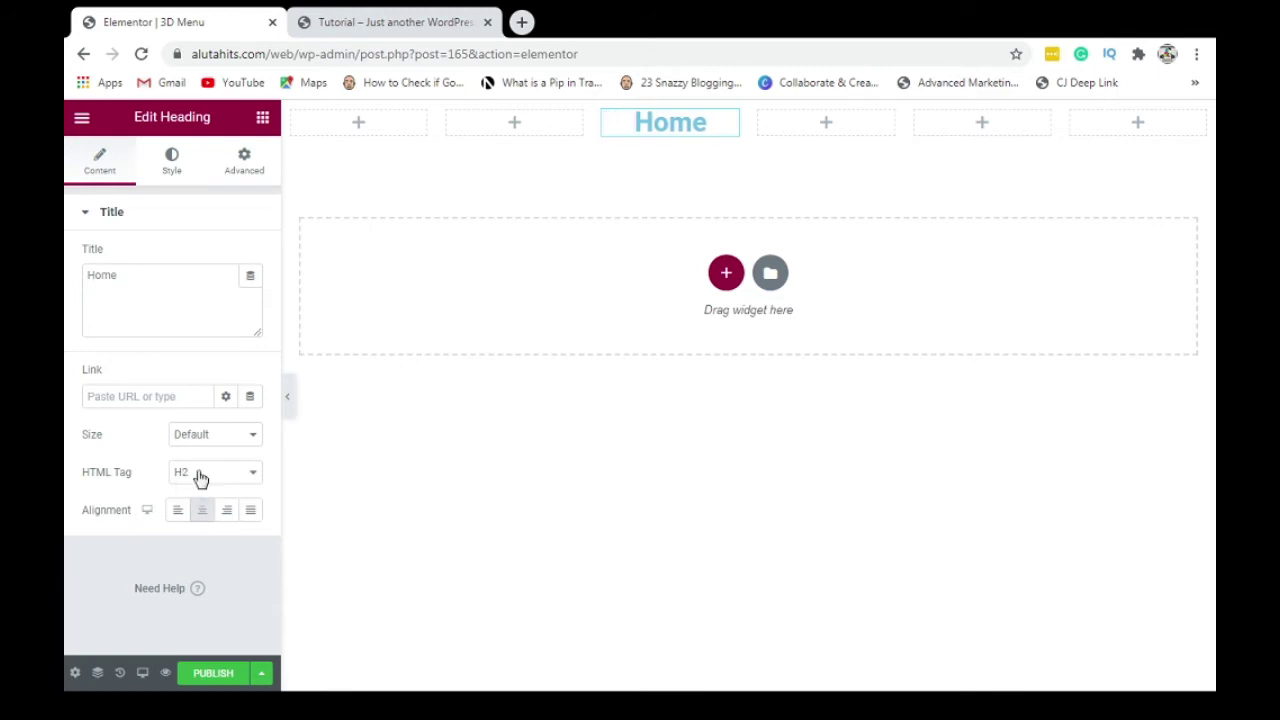
{"action": "left_click", "coordinate": [193, 557]}
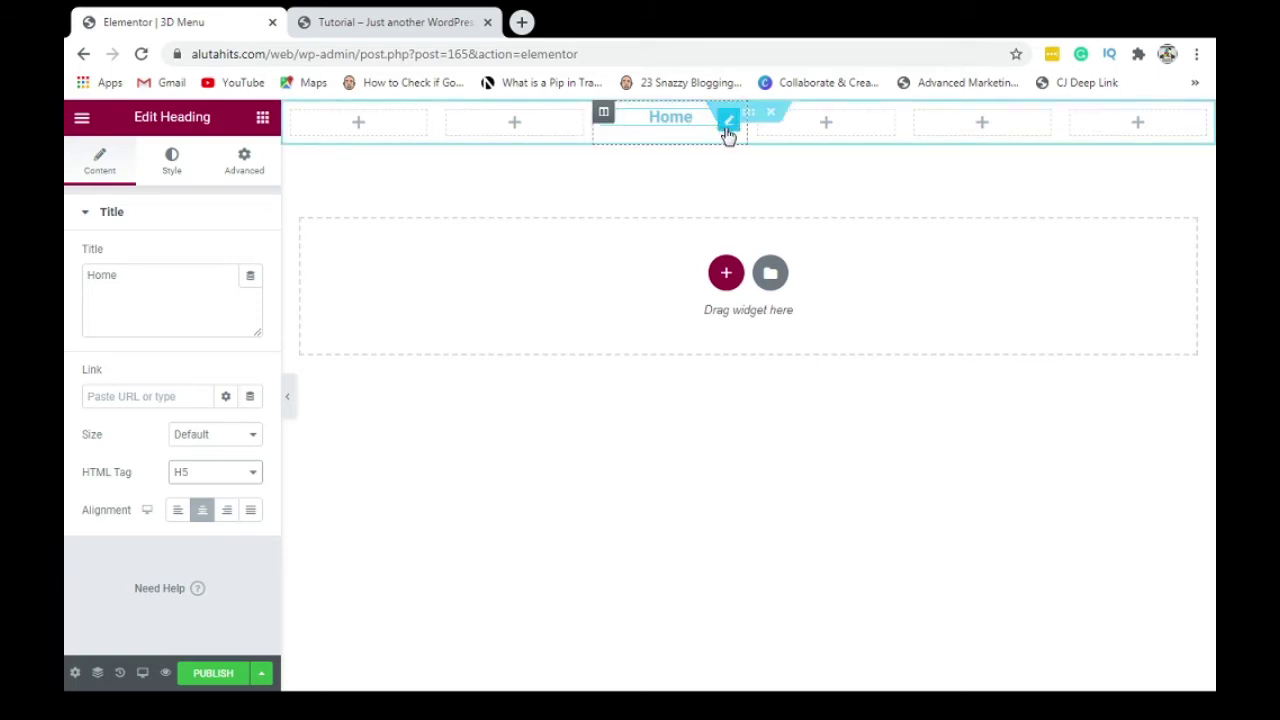
Copy the Home heading and paste it into the fourth, fifth and sixth columns
{"action": "right_click", "coordinate": [728, 129]}
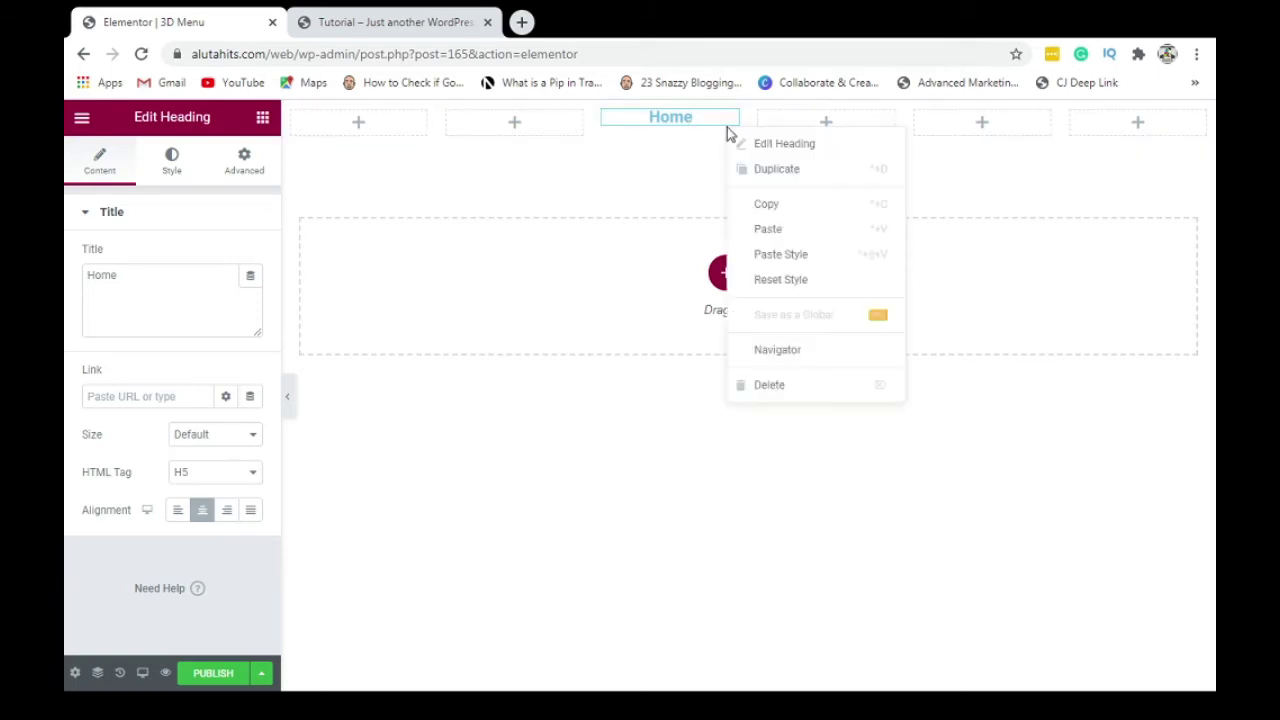
{"action": "left_click", "coordinate": [770, 210]}
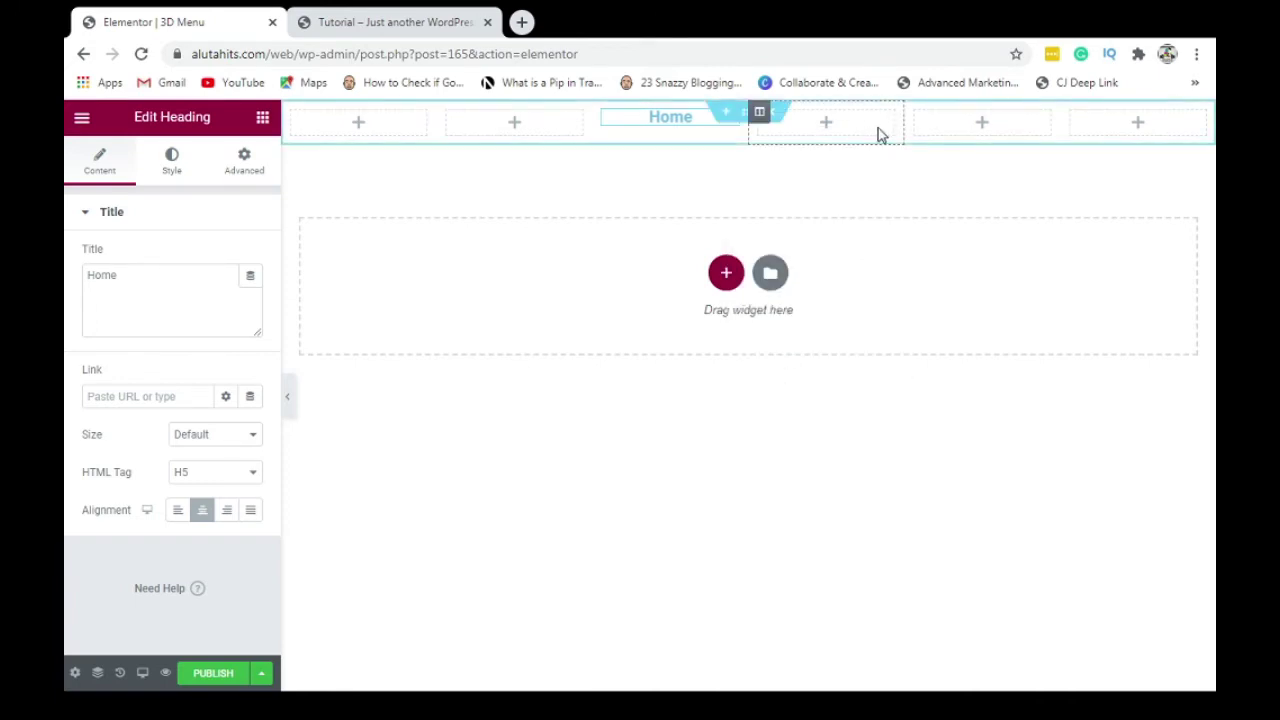
{"action": "right_click", "coordinate": [871, 127]}
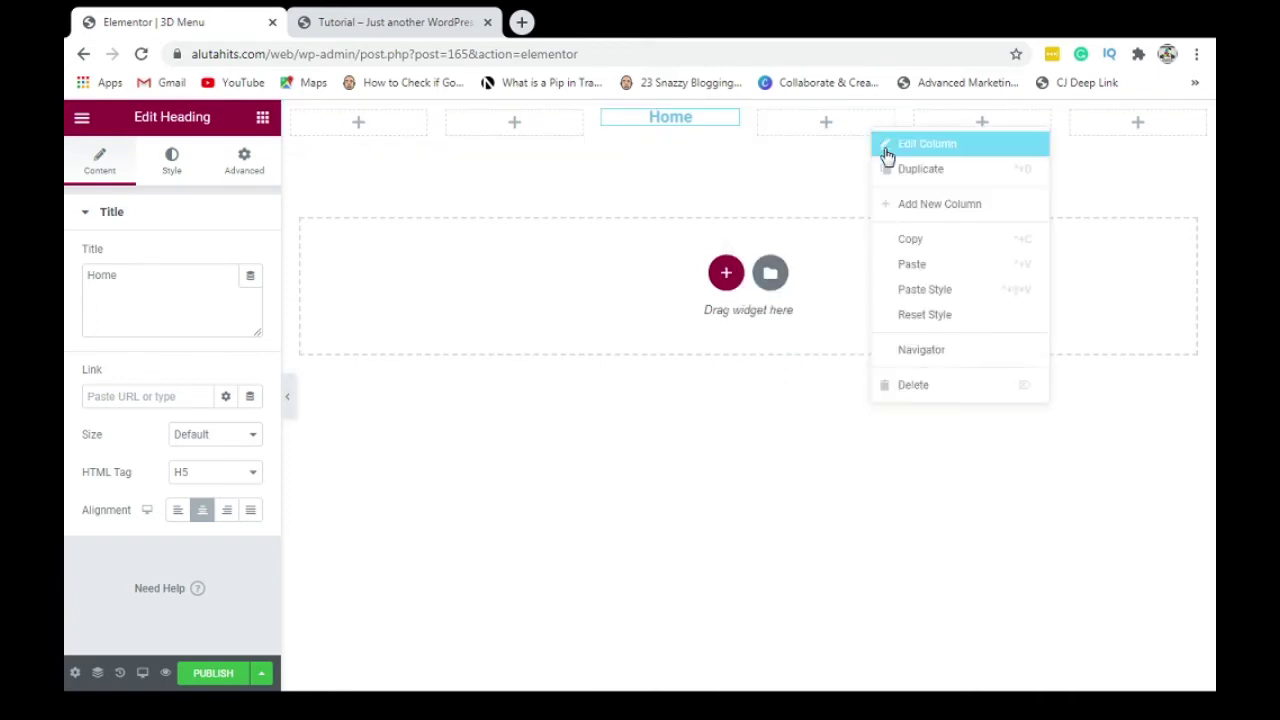
{"action": "left_click", "coordinate": [911, 265]}
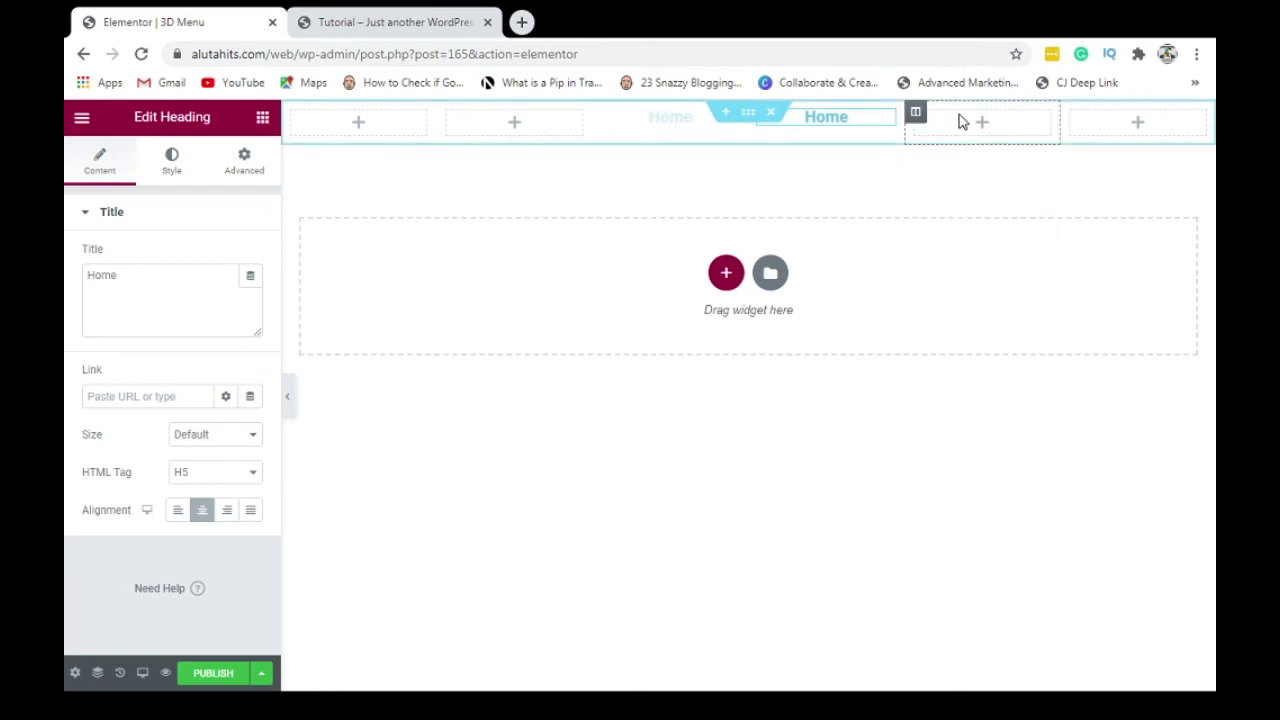
{"action": "right_click", "coordinate": [960, 135]}
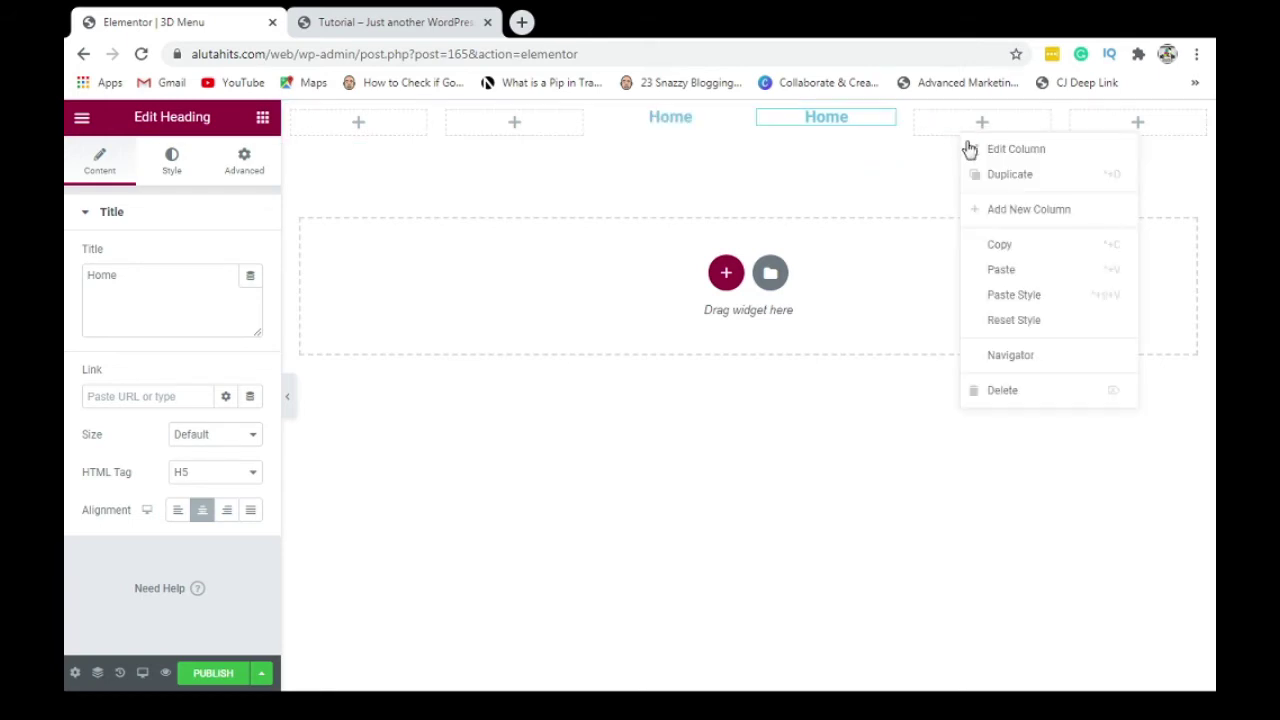
{"action": "left_click", "coordinate": [1002, 280]}
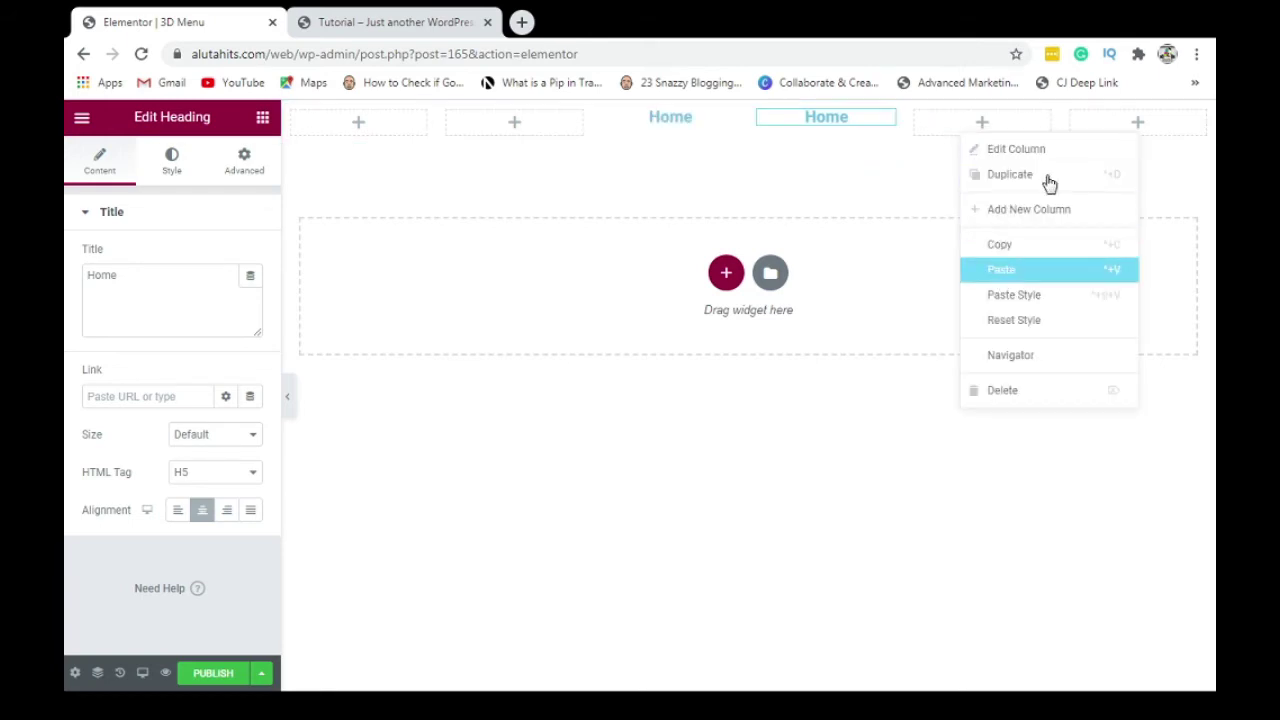
{"action": "right_click", "coordinate": [1090, 128]}
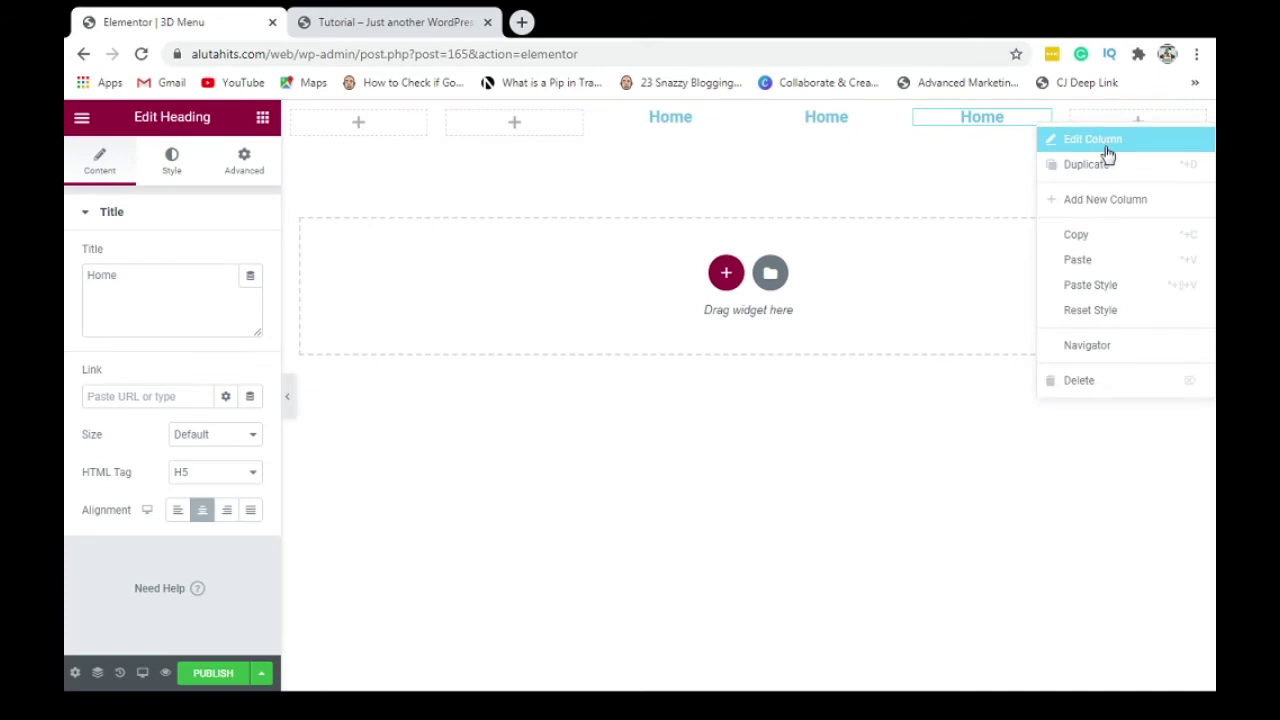
{"action": "left_click", "coordinate": [1098, 260]}
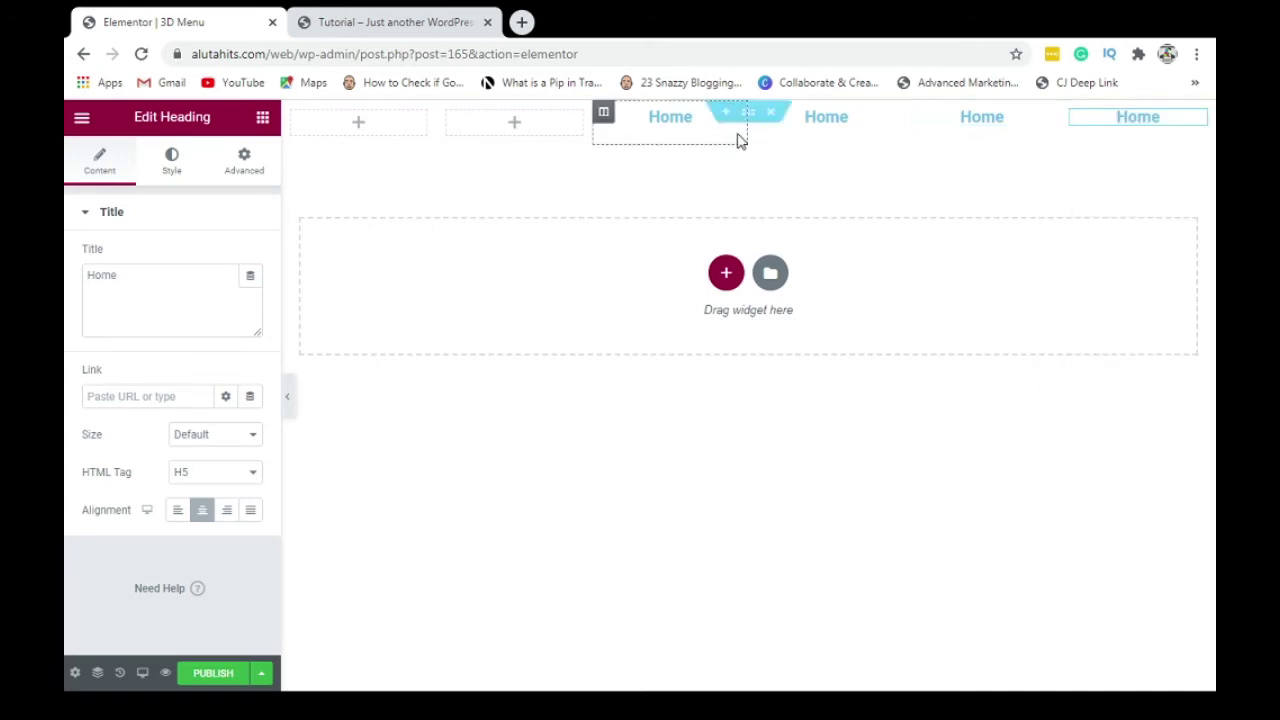
Check the live site's menu items and change the fourth column's heading title to "Blog"
{"action": "left_click", "coordinate": [410, 18]}
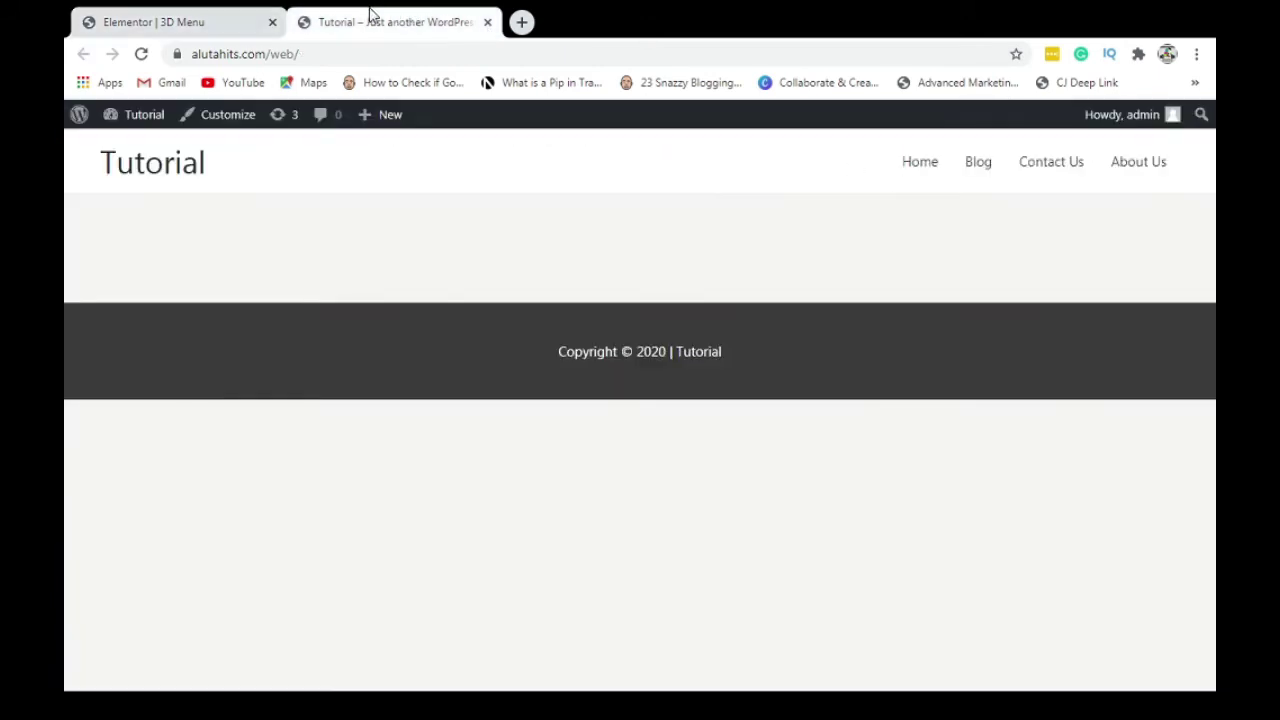
{"action": "left_click", "coordinate": [165, 18]}
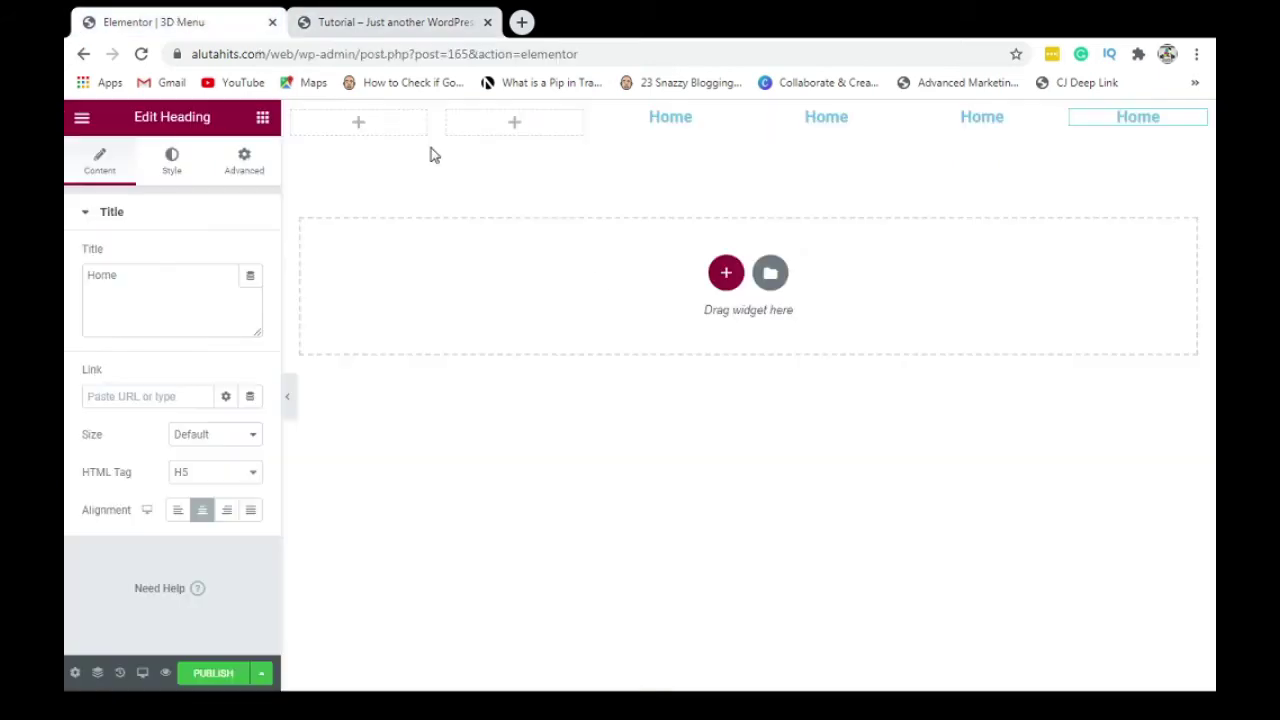
{"action": "left_click", "coordinate": [870, 125]}
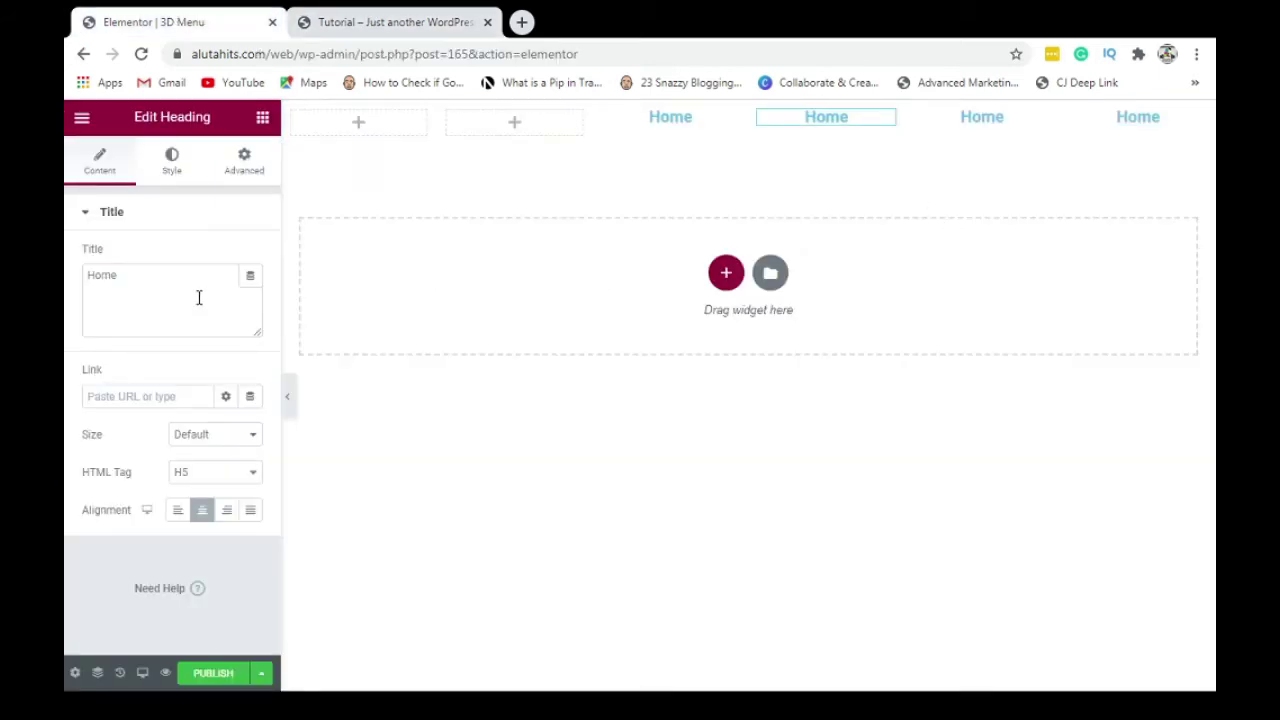
{"action": "left_click_drag", "start_coordinate": [177, 286], "coordinate": [63, 291]}
{"action": "key", "text": "BackSpace"}
{"action": "type", "text": "Blog"}
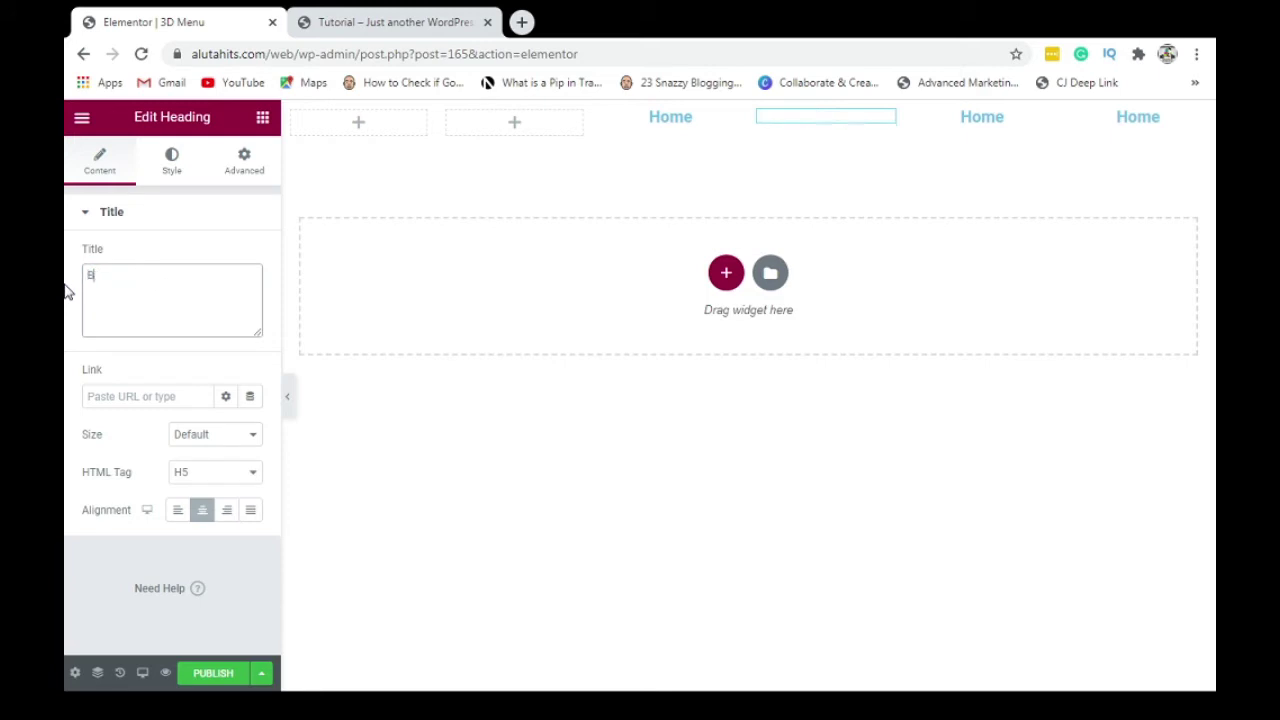
Change the heading titles in the fifth and sixth columns to "Contact Us" and "About Us"
{"action": "left_click", "coordinate": [1007, 120]}
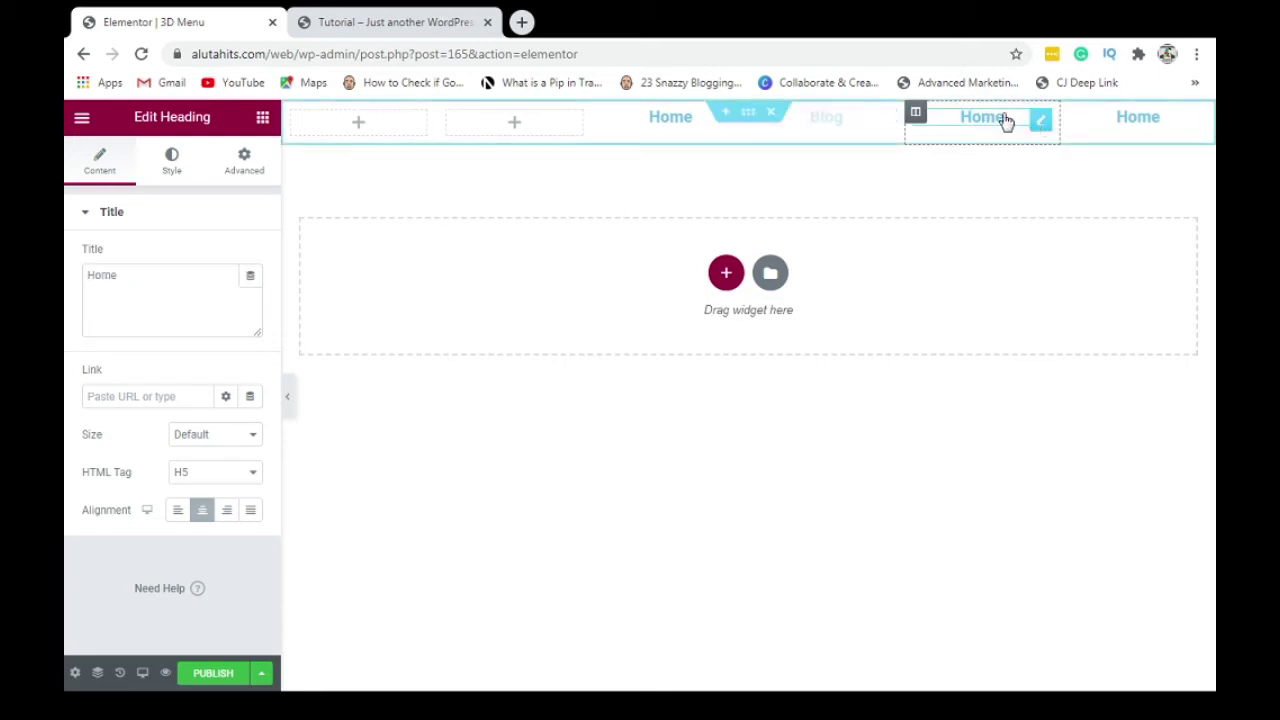
{"action": "left_click_drag", "start_coordinate": [151, 272], "coordinate": [67, 305]}
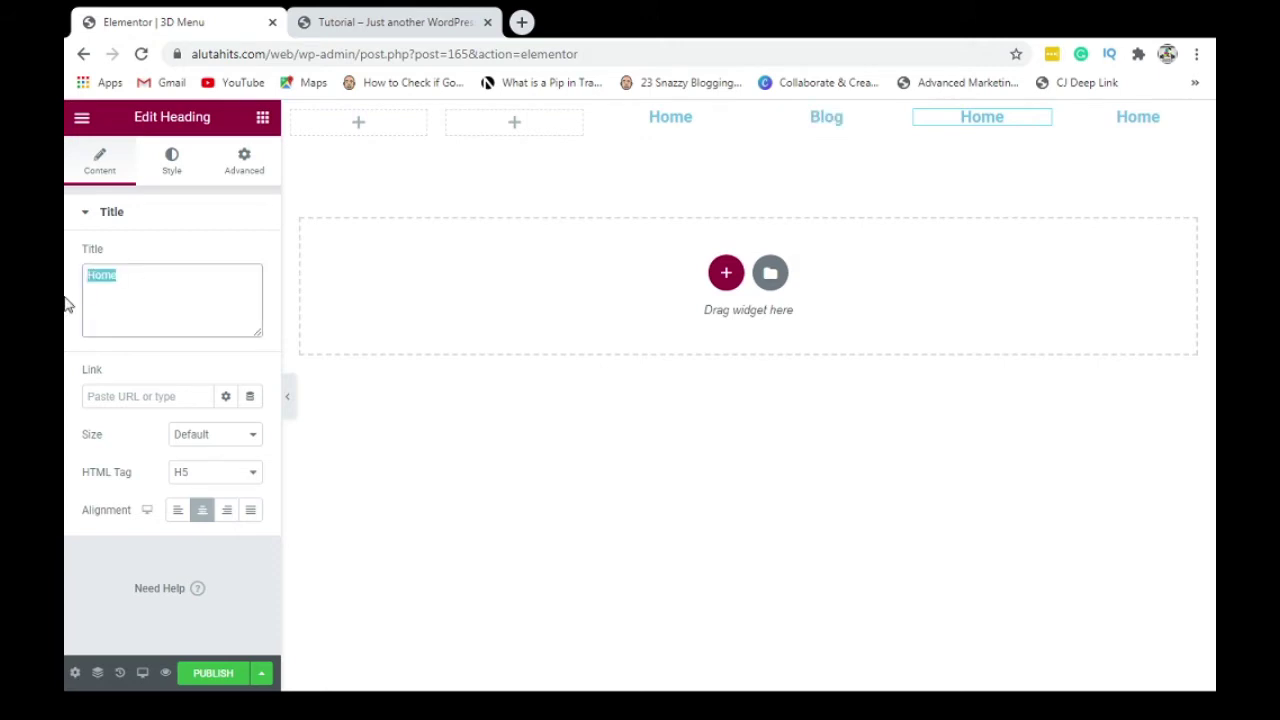
{"action": "type", "text": "Contact Us"}
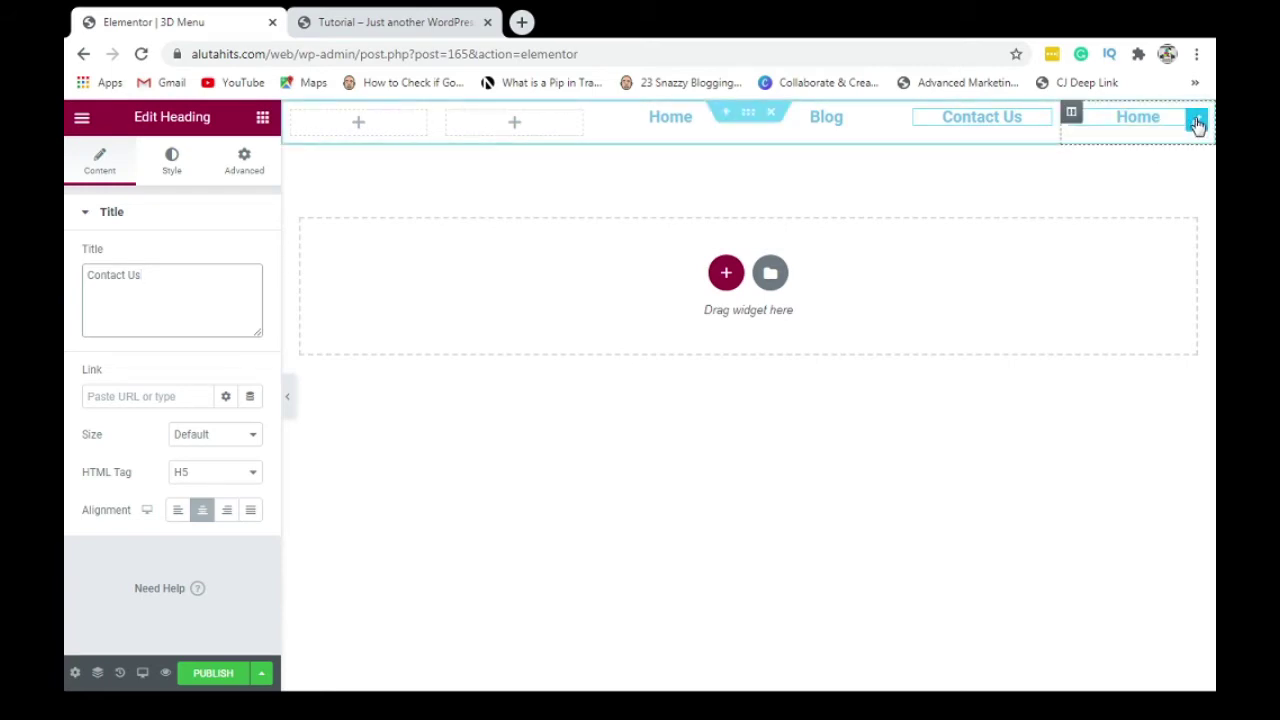
{"action": "left_click", "coordinate": [1197, 122]}
{"action": "left_click_drag", "start_coordinate": [171, 277], "coordinate": [86, 275]}
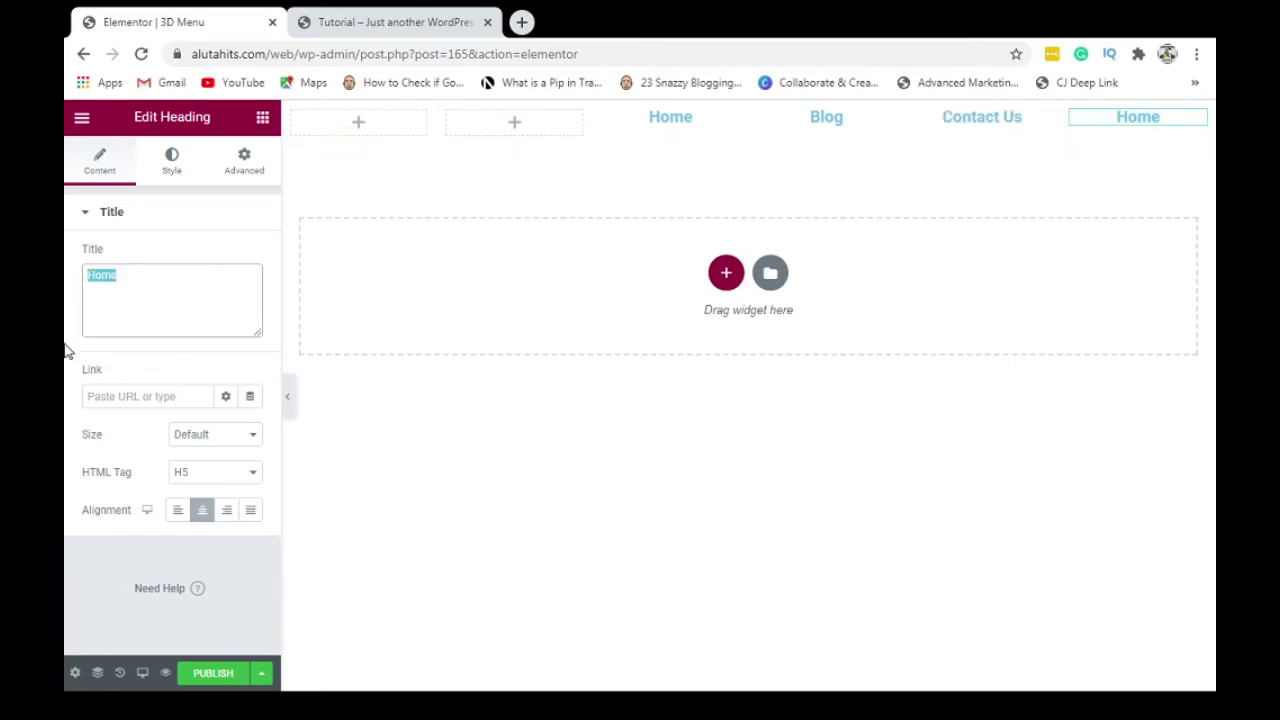
{"action": "type", "text": "About Us"}
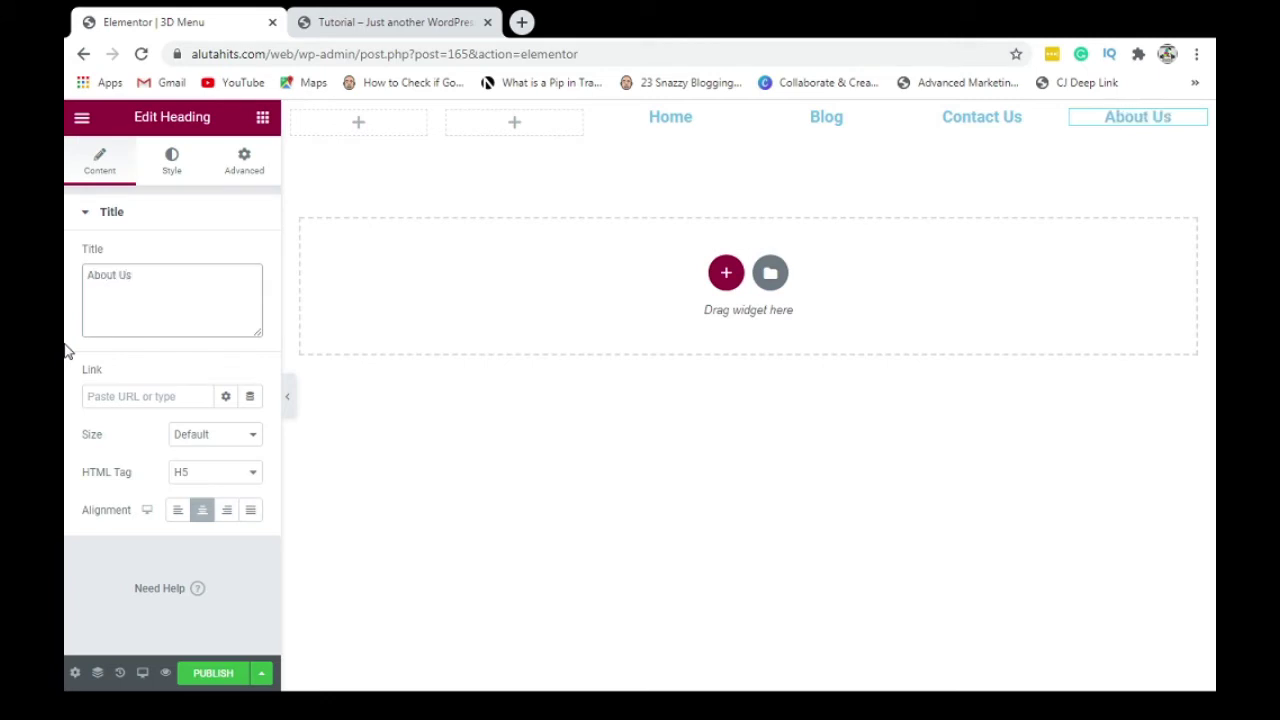
Add an Image widget to the first column and insert afropop-image.png from the media library
{"action": "left_click", "coordinate": [262, 119]}
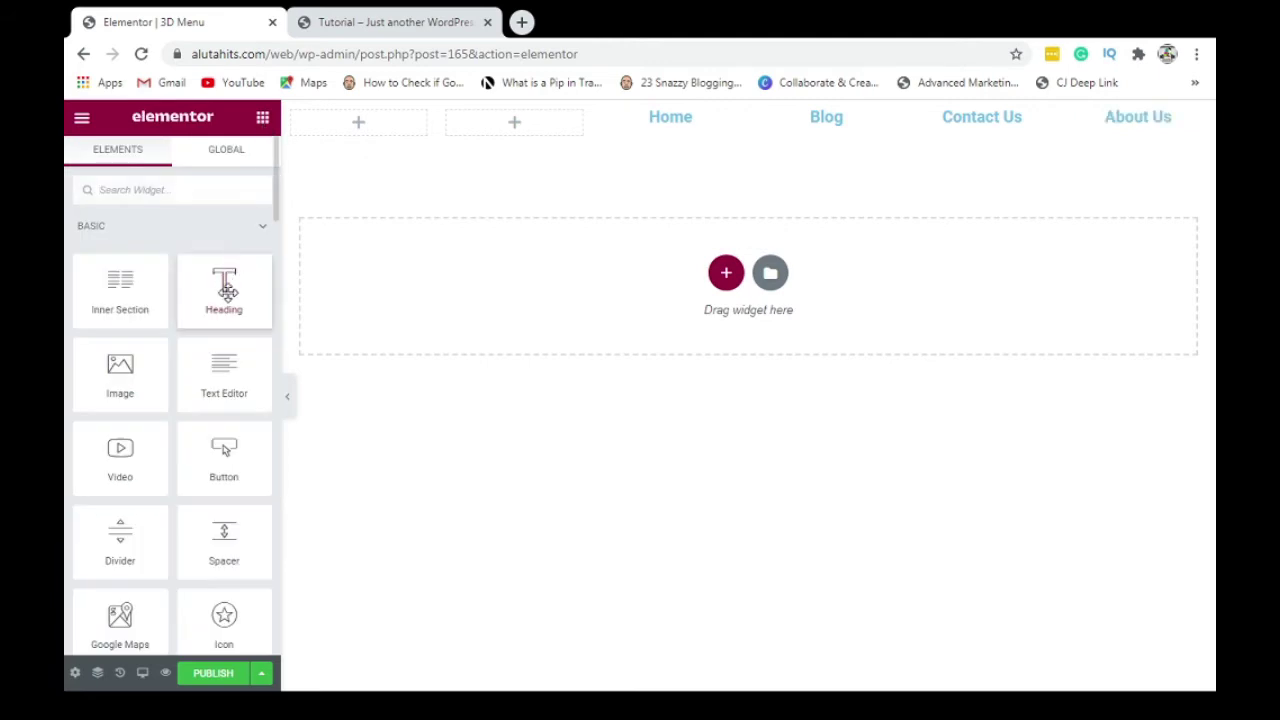
{"action": "left_click_drag", "start_coordinate": [147, 362], "coordinate": [357, 129]}
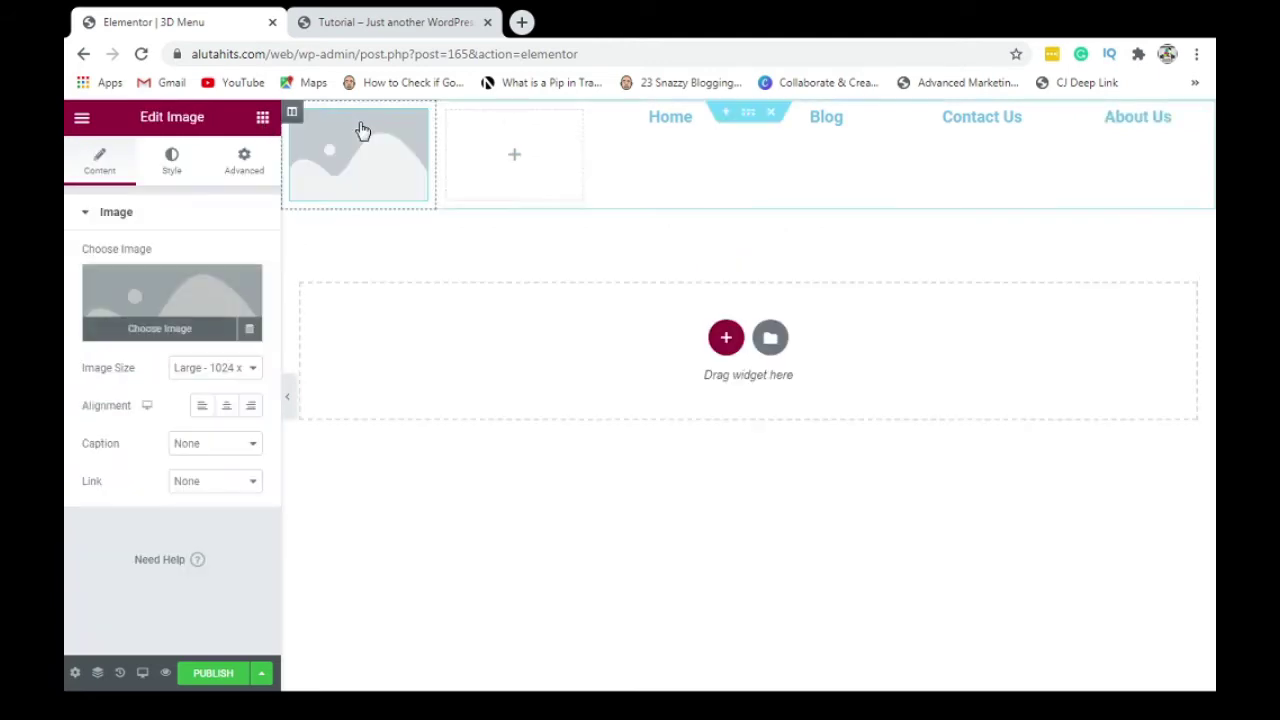
{"action": "left_click", "coordinate": [181, 292]}
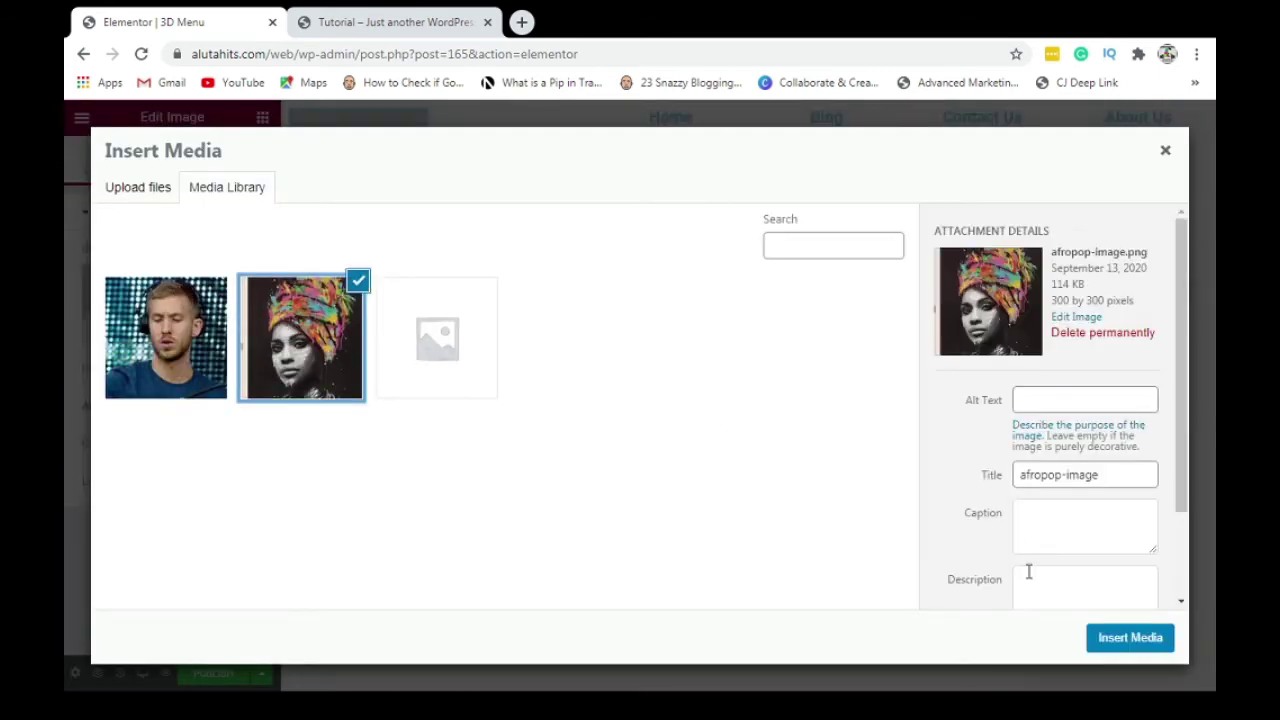
{"action": "left_click", "coordinate": [1105, 640]}
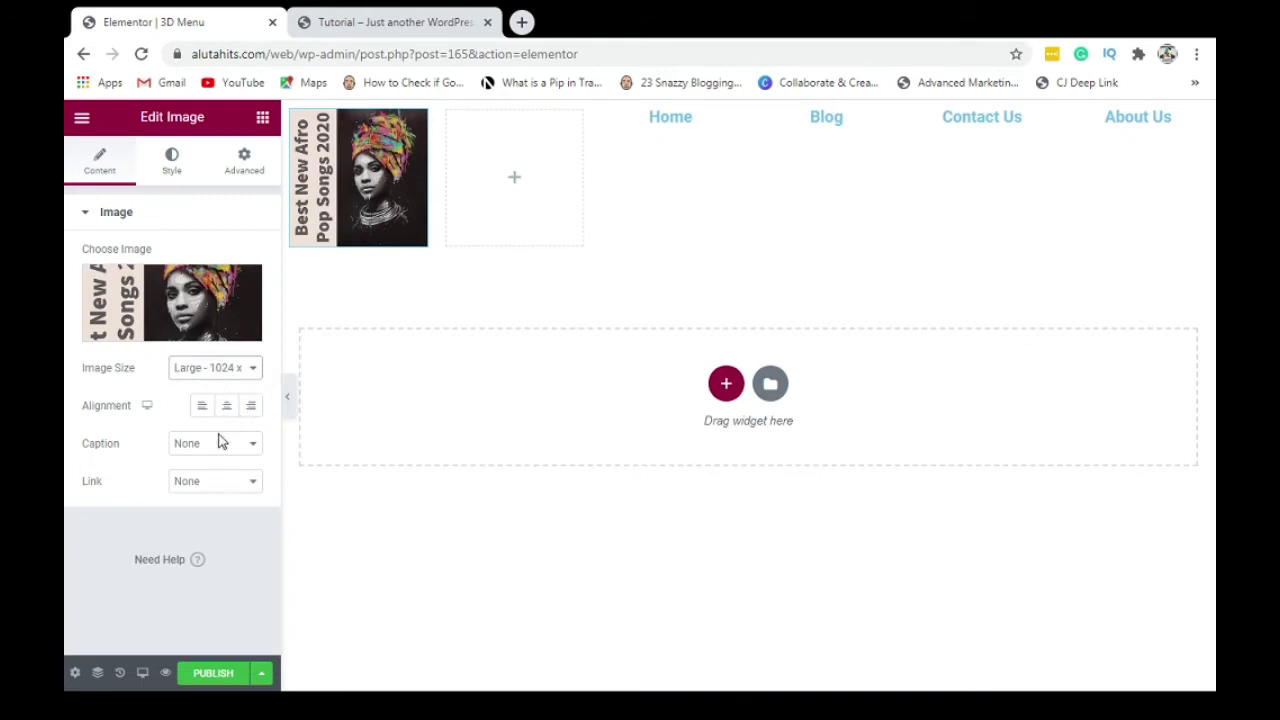
Set the logo image to a custom size of 45 x 45 and align it left
{"action": "left_click", "coordinate": [210, 497]}
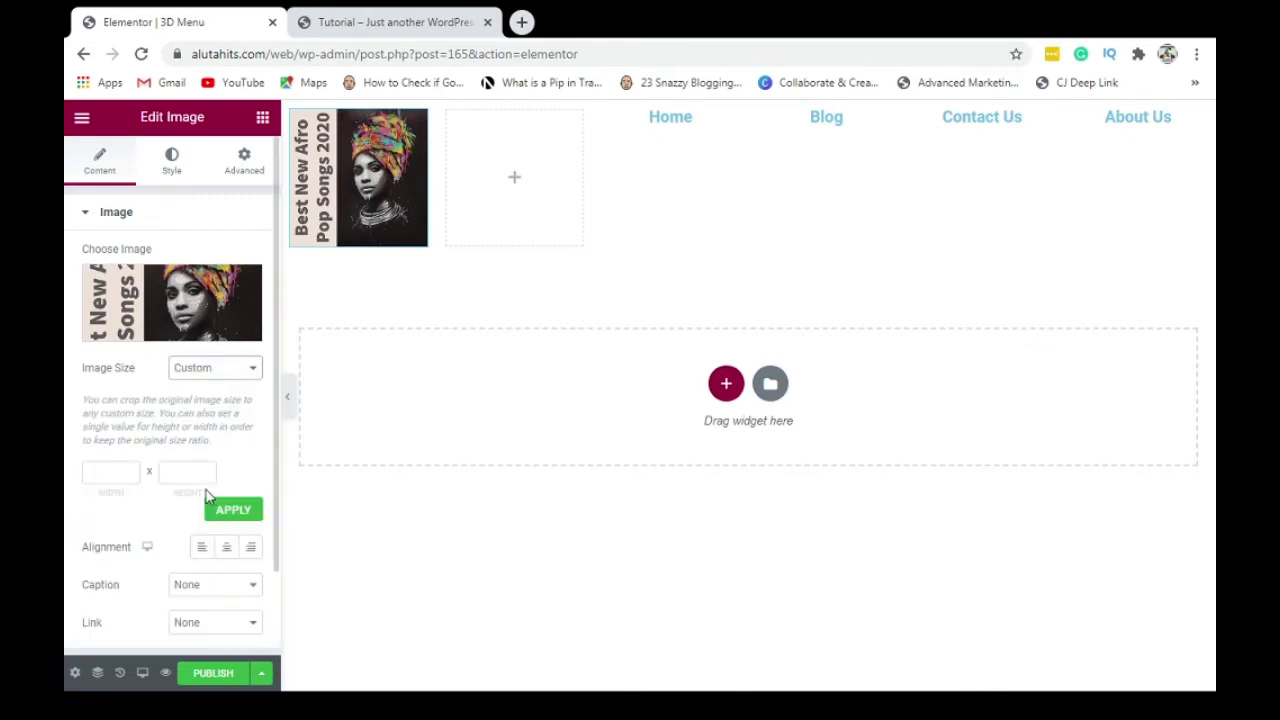
{"action": "left_click", "coordinate": [111, 472]}
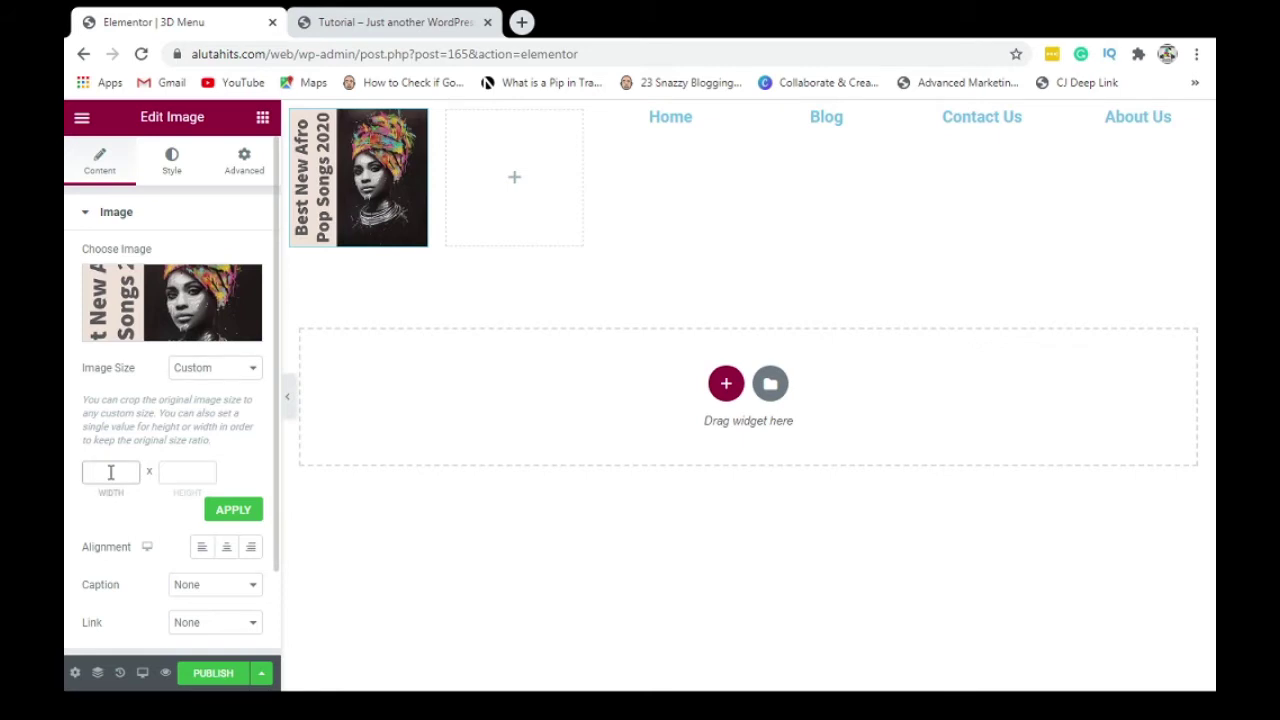
{"action": "left_click", "coordinate": [178, 465]}
{"action": "left_click", "coordinate": [226, 514]}
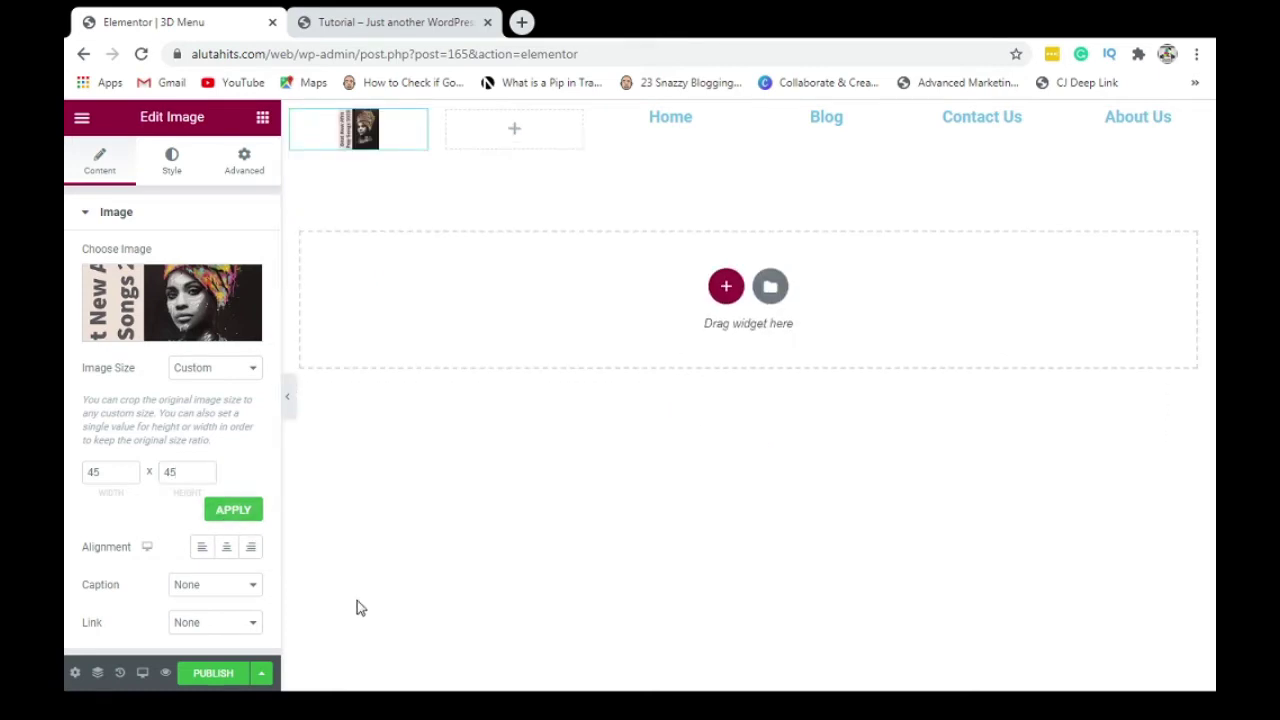
{"action": "left_click", "coordinate": [203, 549]}
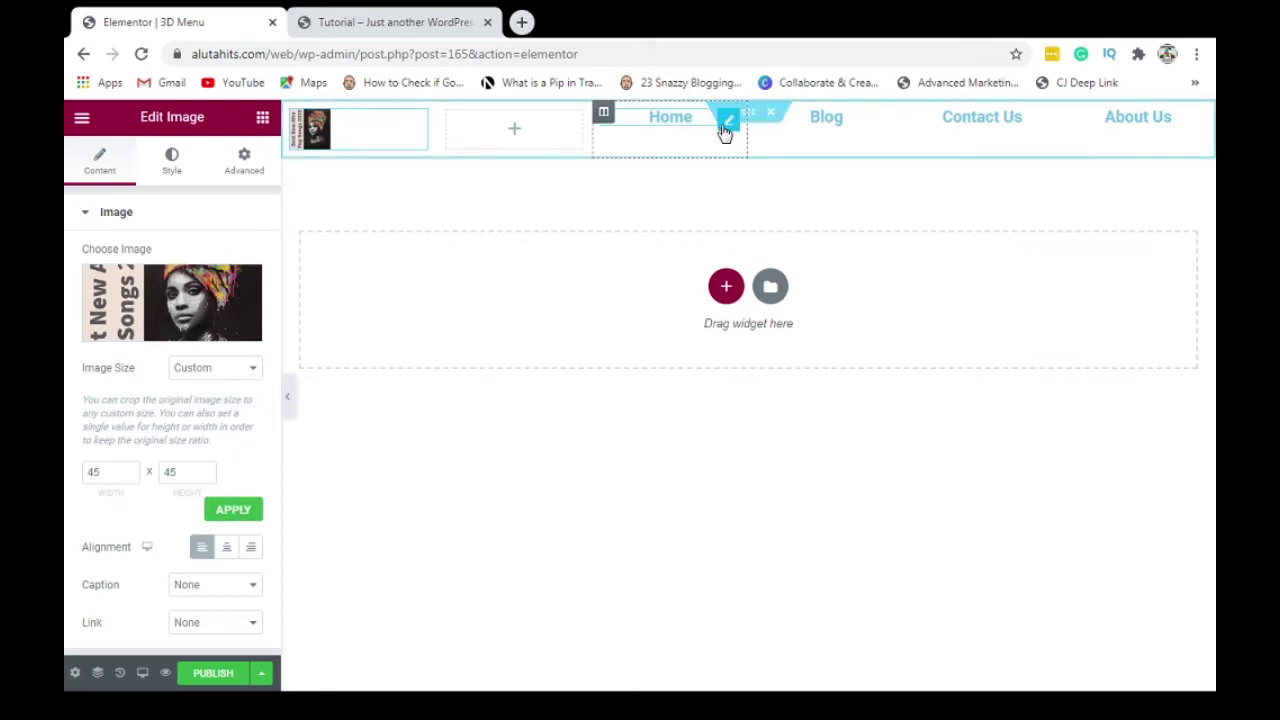
Give the menu section a classic background in bright sky blue (#32BDF2)
{"action": "left_click", "coordinate": [725, 133]}
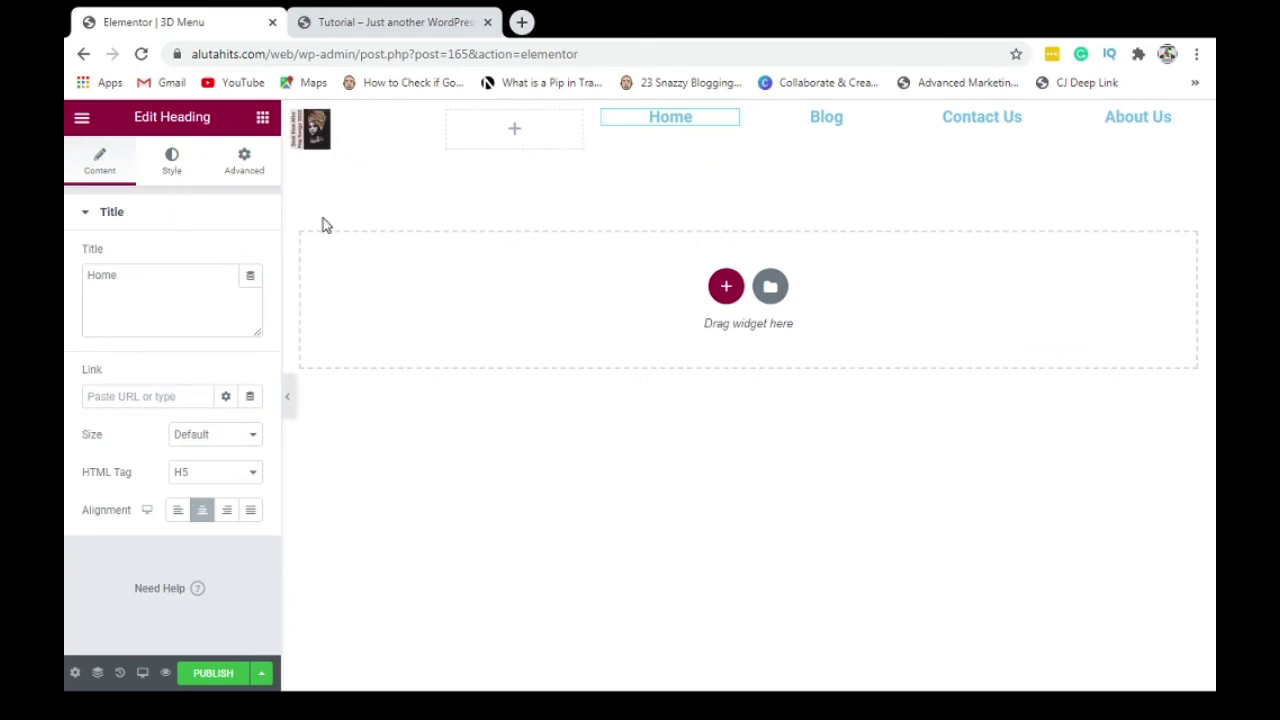
{"action": "left_click", "coordinate": [477, 180]}
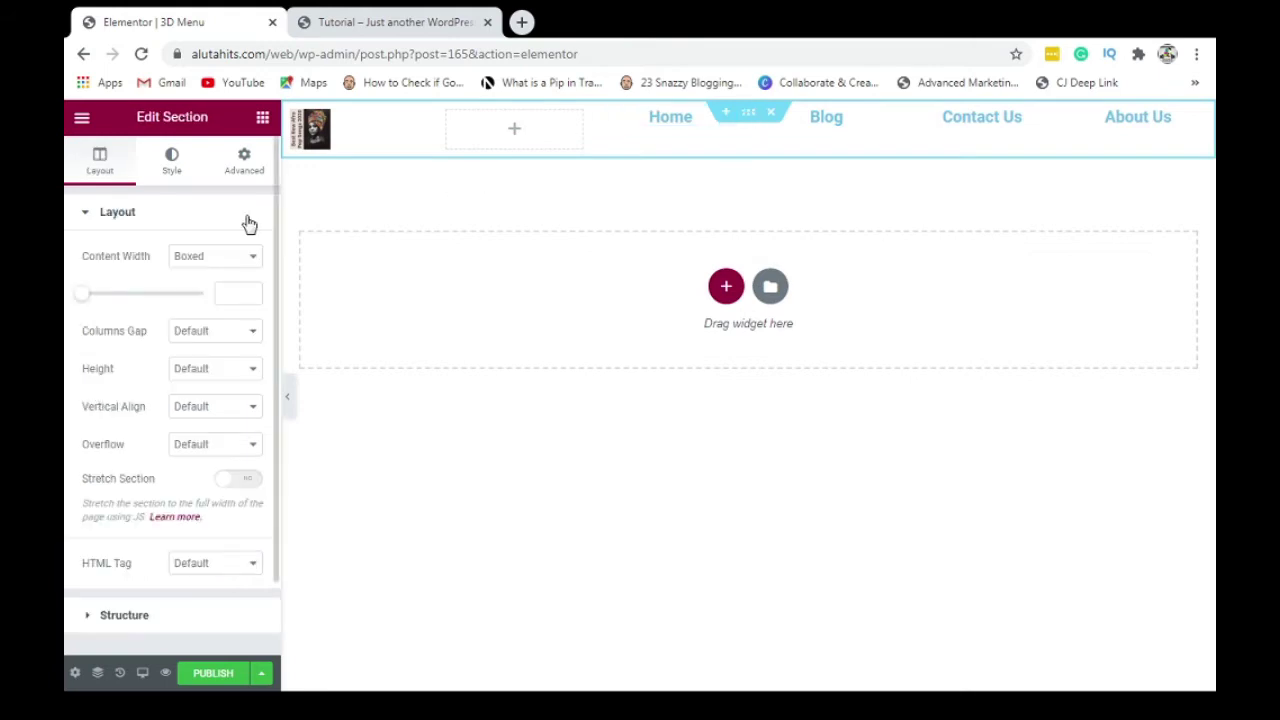
{"action": "left_click", "coordinate": [174, 168]}
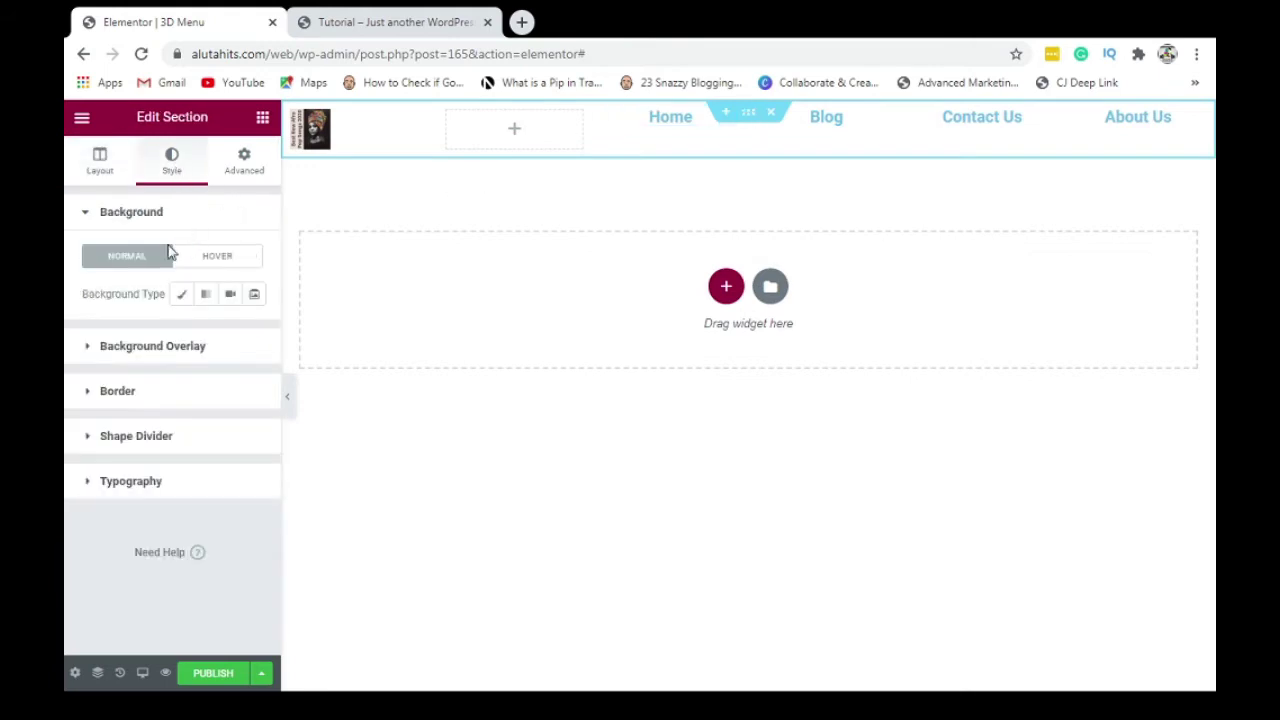
{"action": "left_click", "coordinate": [181, 294]}
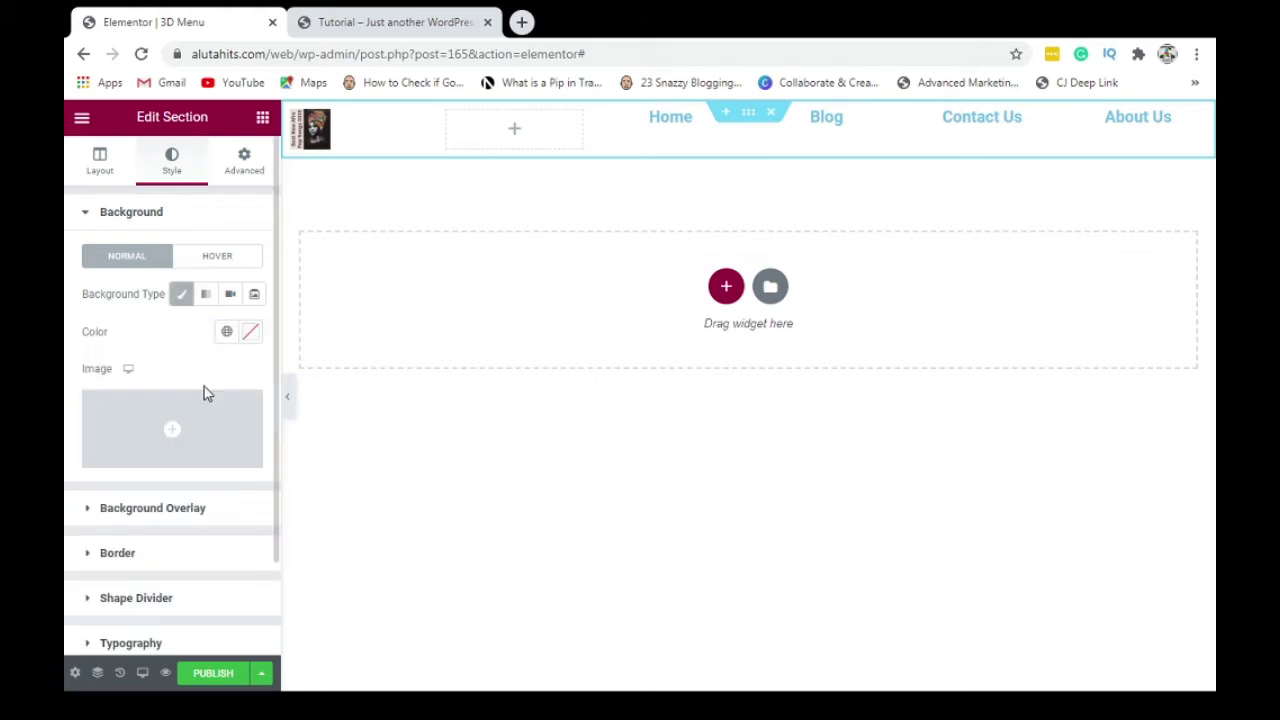
{"action": "left_click", "coordinate": [252, 334]}
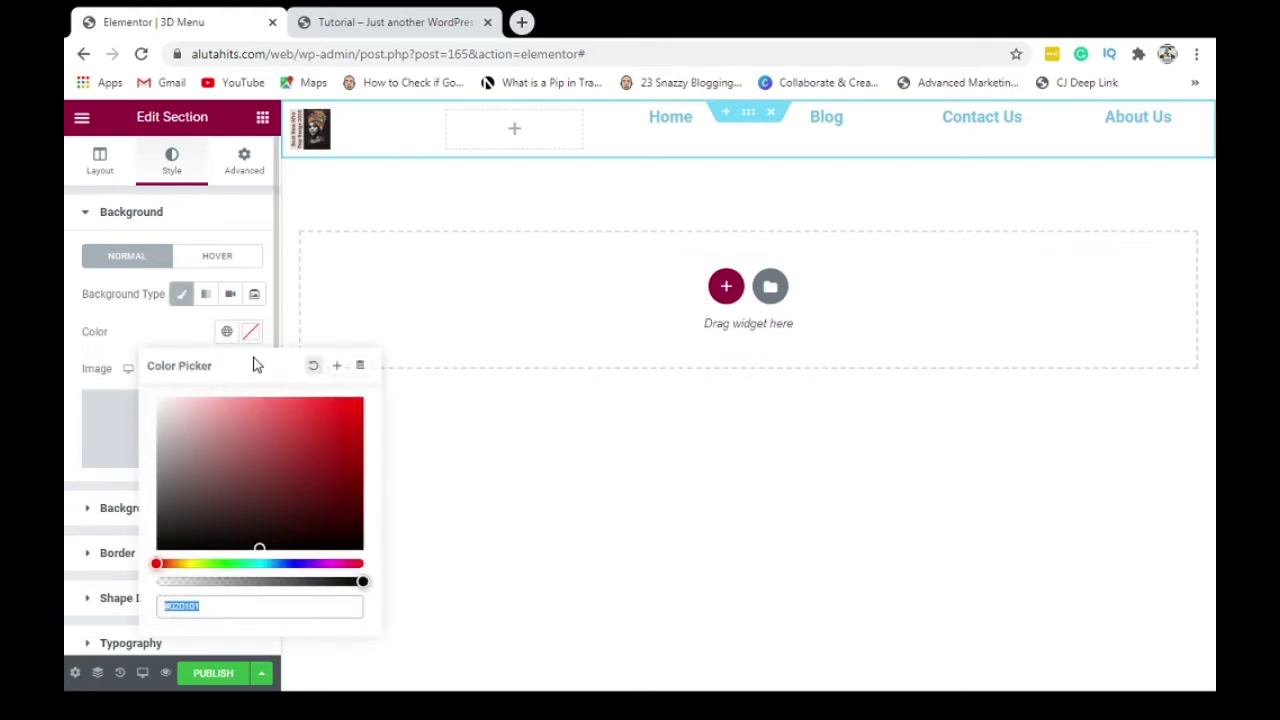
{"action": "left_click", "coordinate": [268, 564]}
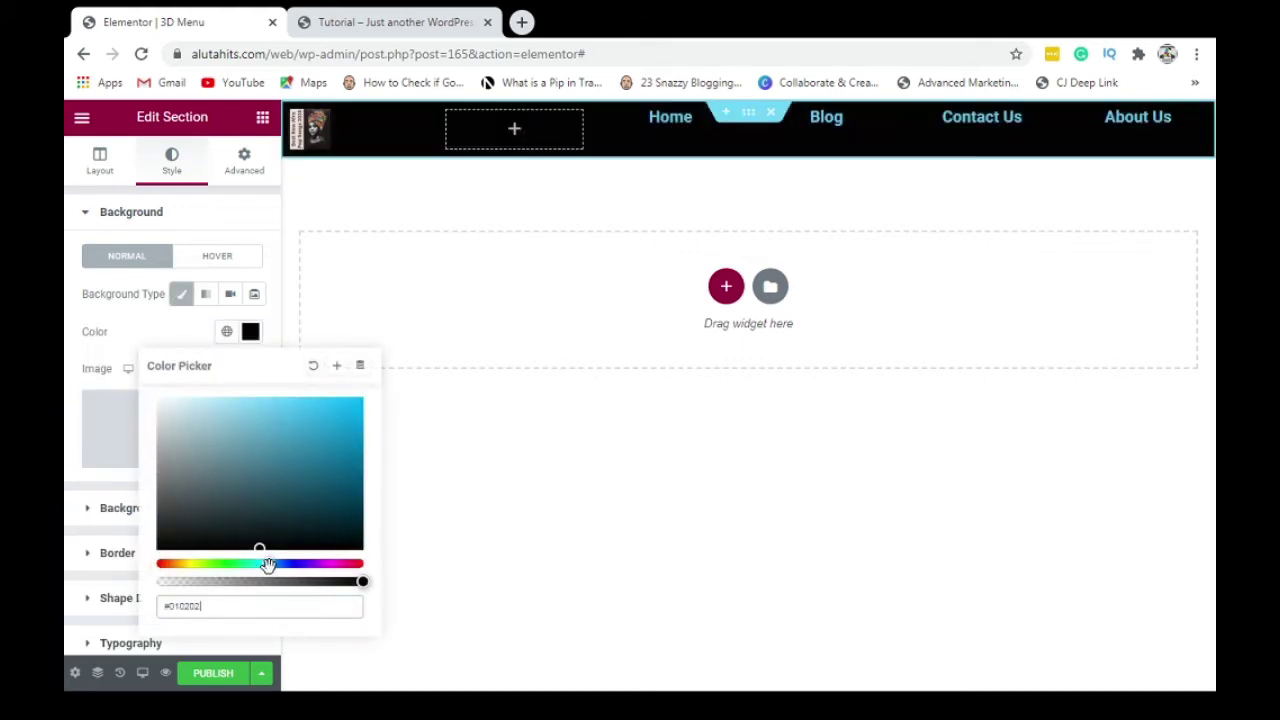
{"action": "left_click", "coordinate": [322, 443]}
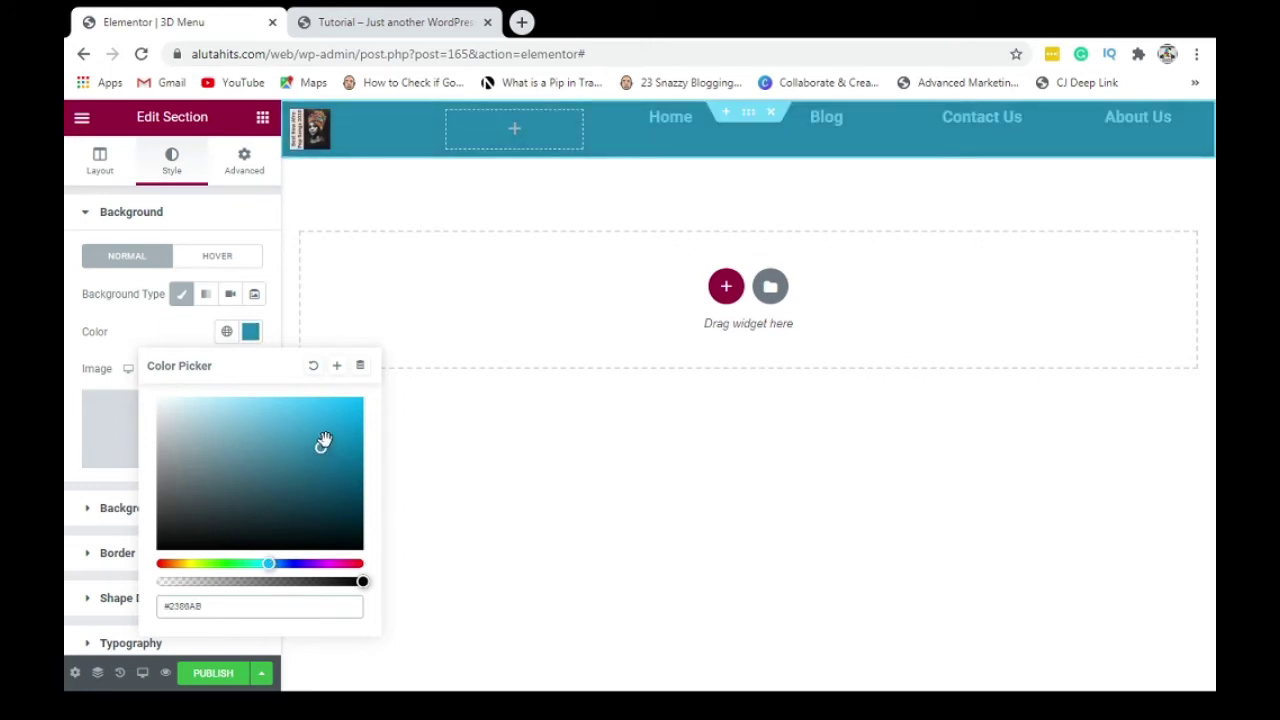
{"action": "mouse_move", "coordinate": [322, 443]}
{"action": "left_mouse_down"}
{"action": "mouse_move", "coordinate": [331, 426]}
{"action": "mouse_move", "coordinate": [317, 406]}
{"action": "left_mouse_up"}
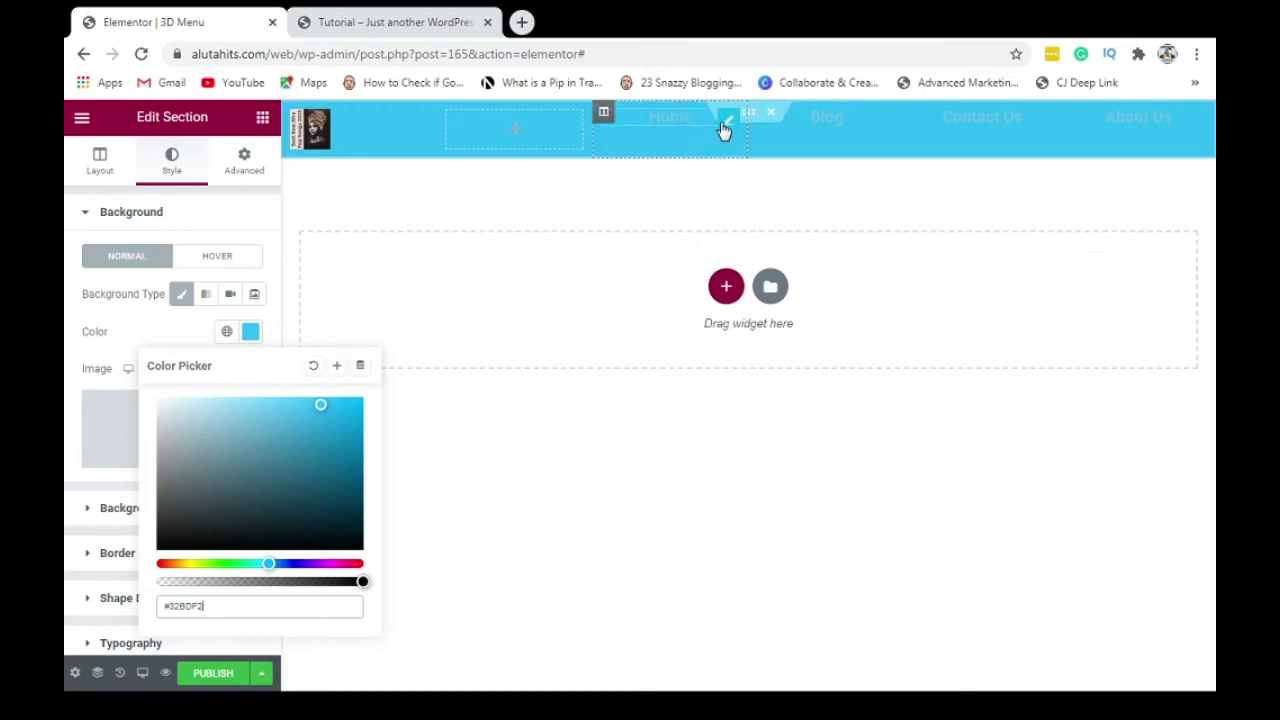
Set the Home heading's text color to white (#FFFFFF)
{"action": "left_click", "coordinate": [724, 131]}
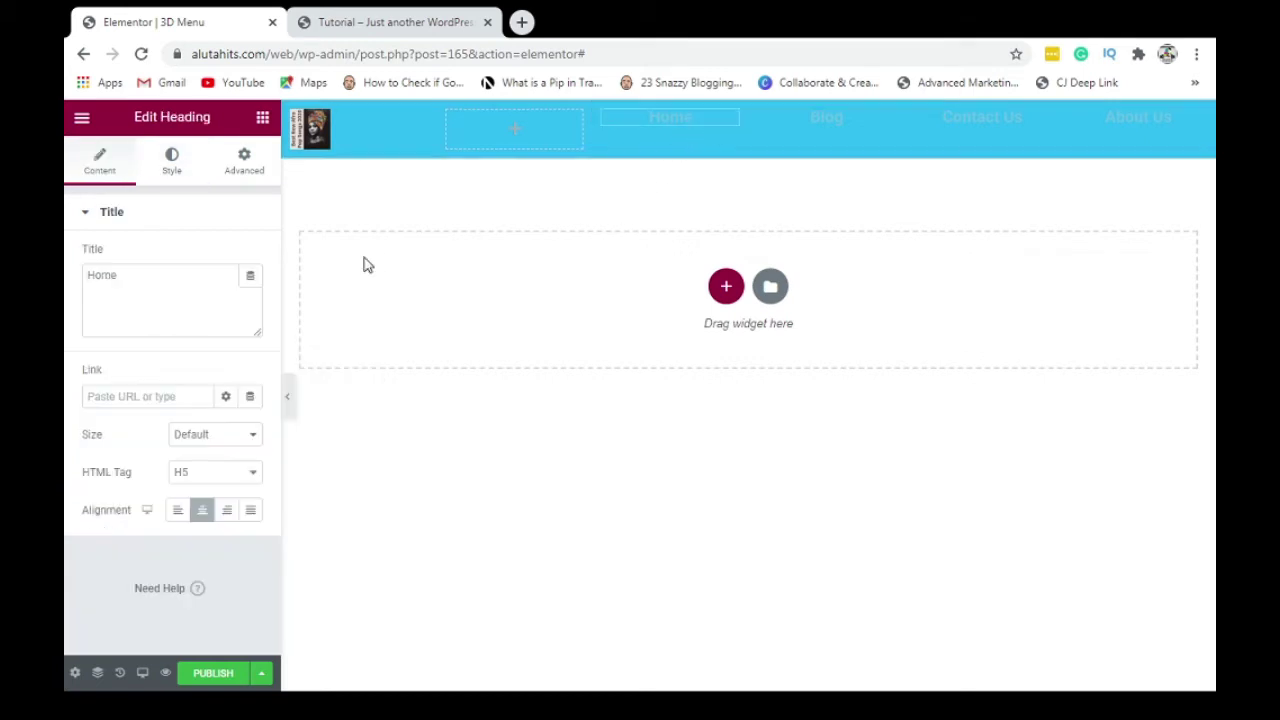
{"action": "left_click", "coordinate": [174, 176]}
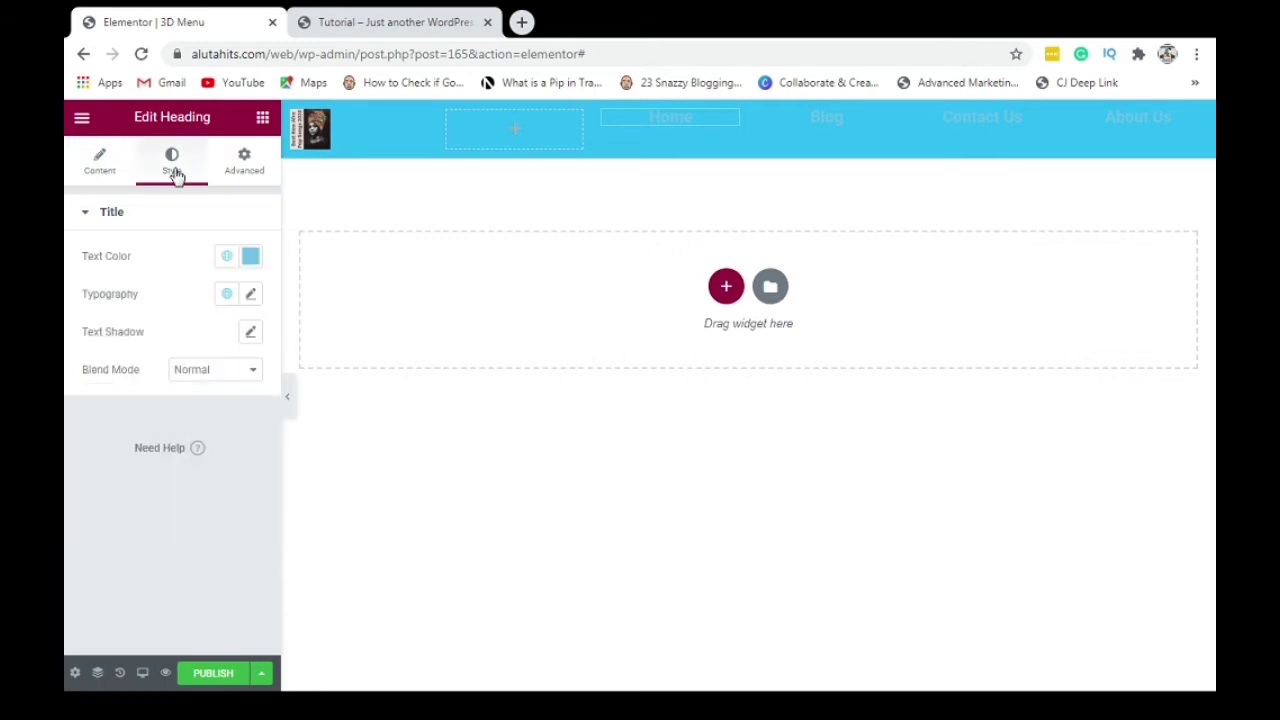
{"action": "left_click", "coordinate": [251, 266]}
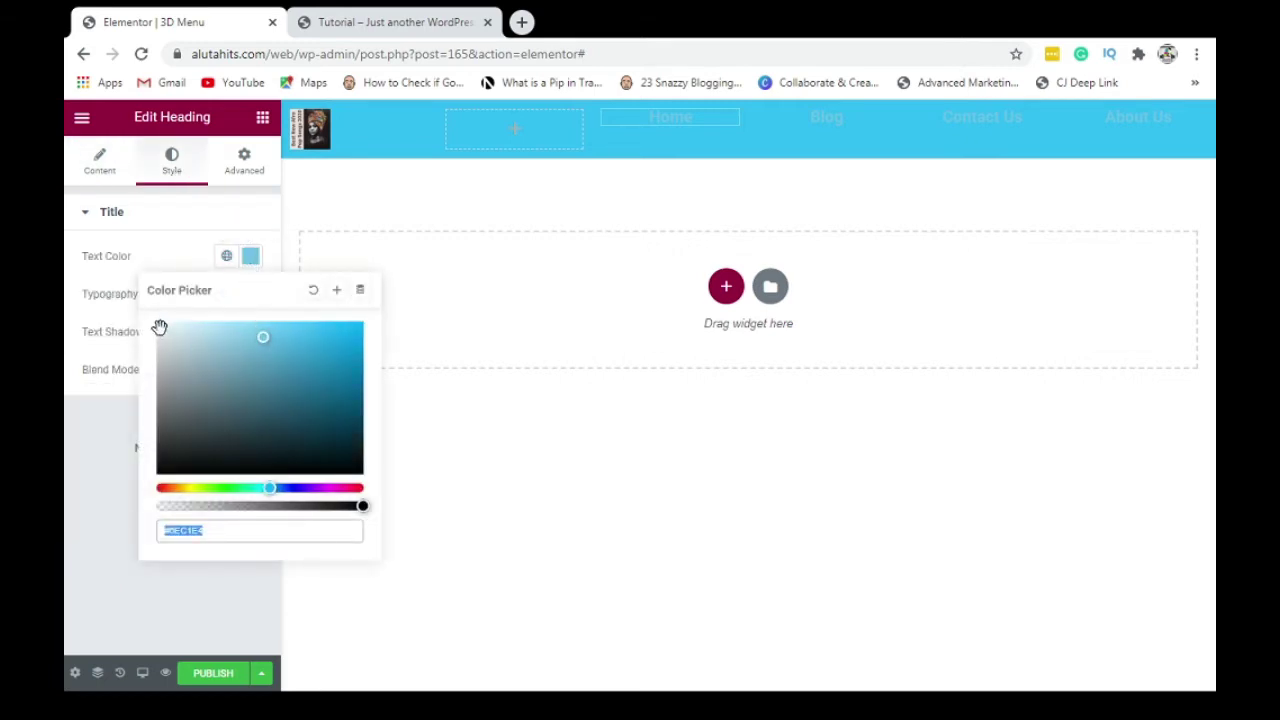
{"action": "left_click", "coordinate": [159, 322]}
{"action": "left_click_drag", "start_coordinate": [160, 323], "coordinate": [150, 320]}
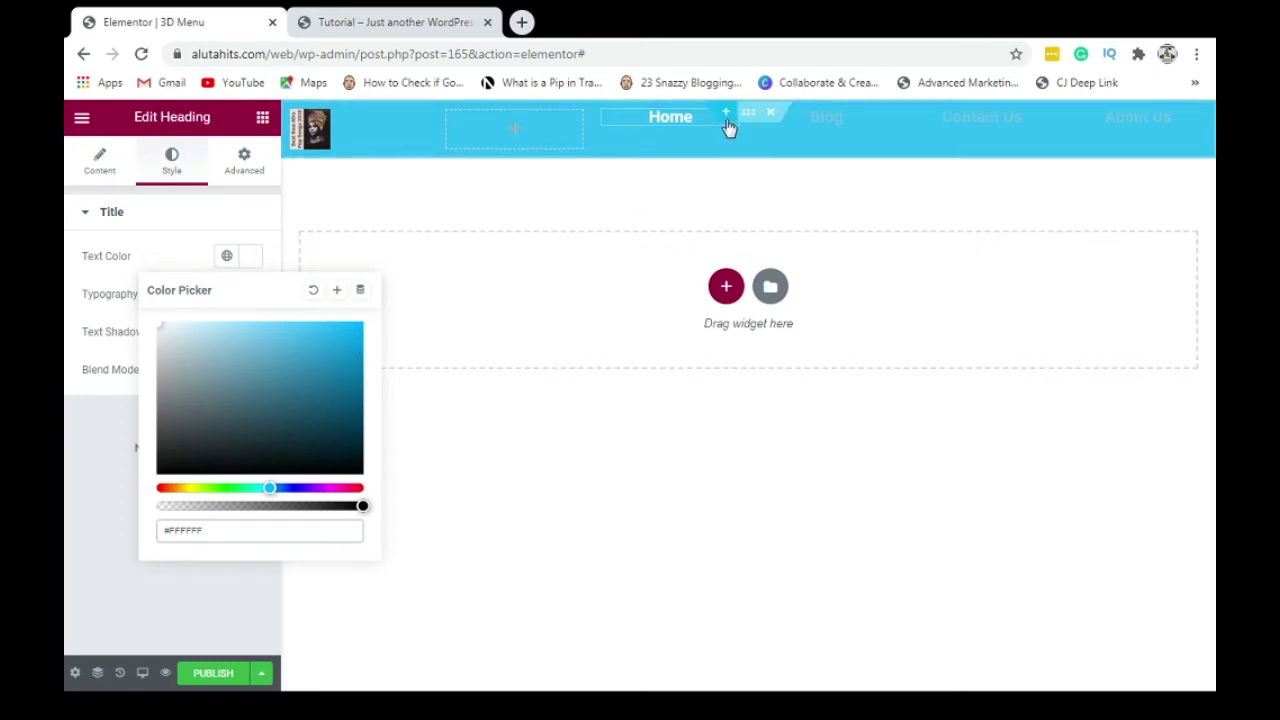
{"action": "left_click", "coordinate": [103, 437]}
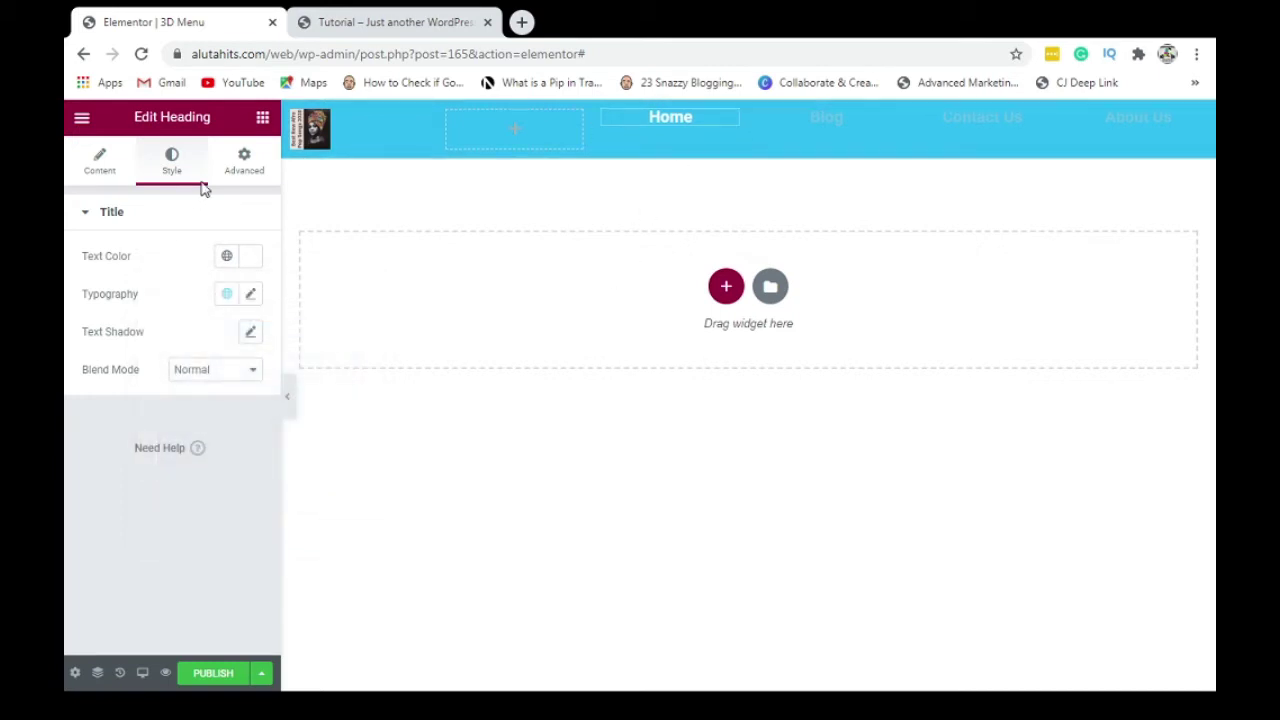
Give the Home heading a classic background in dark red (#8B0000)
{"action": "left_click", "coordinate": [244, 165]}
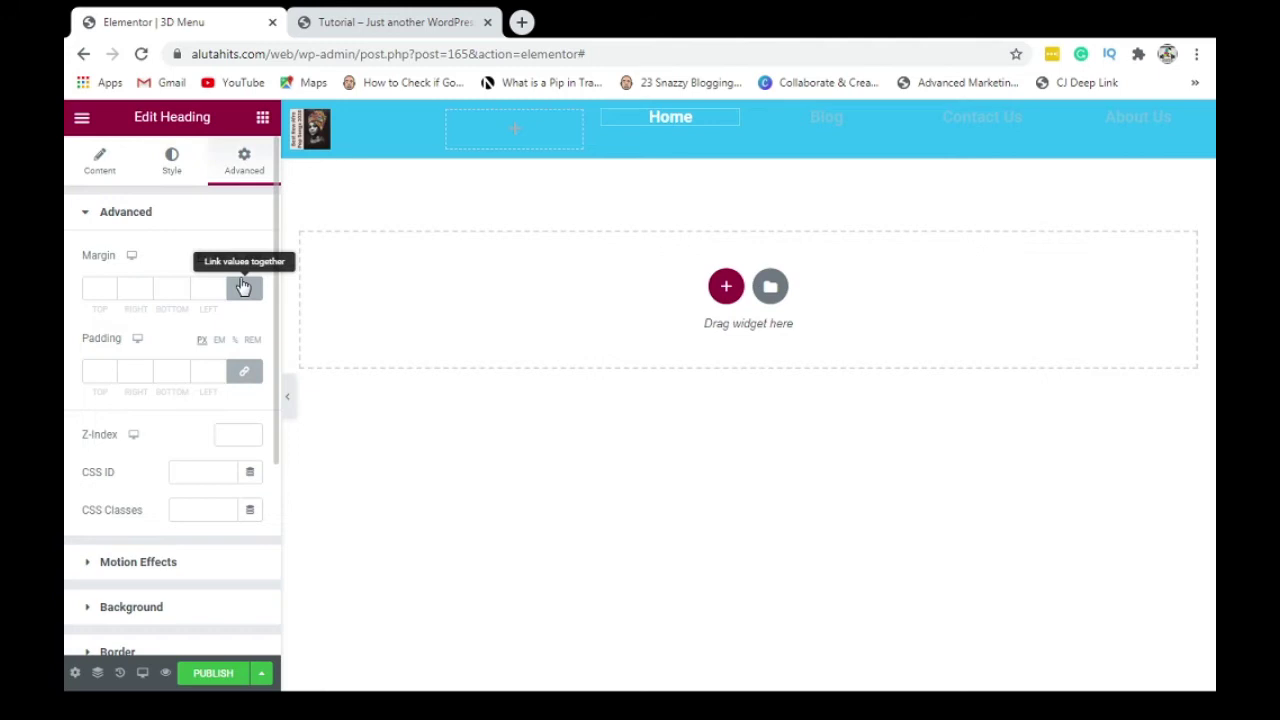
{"action": "left_click", "coordinate": [187, 214]}
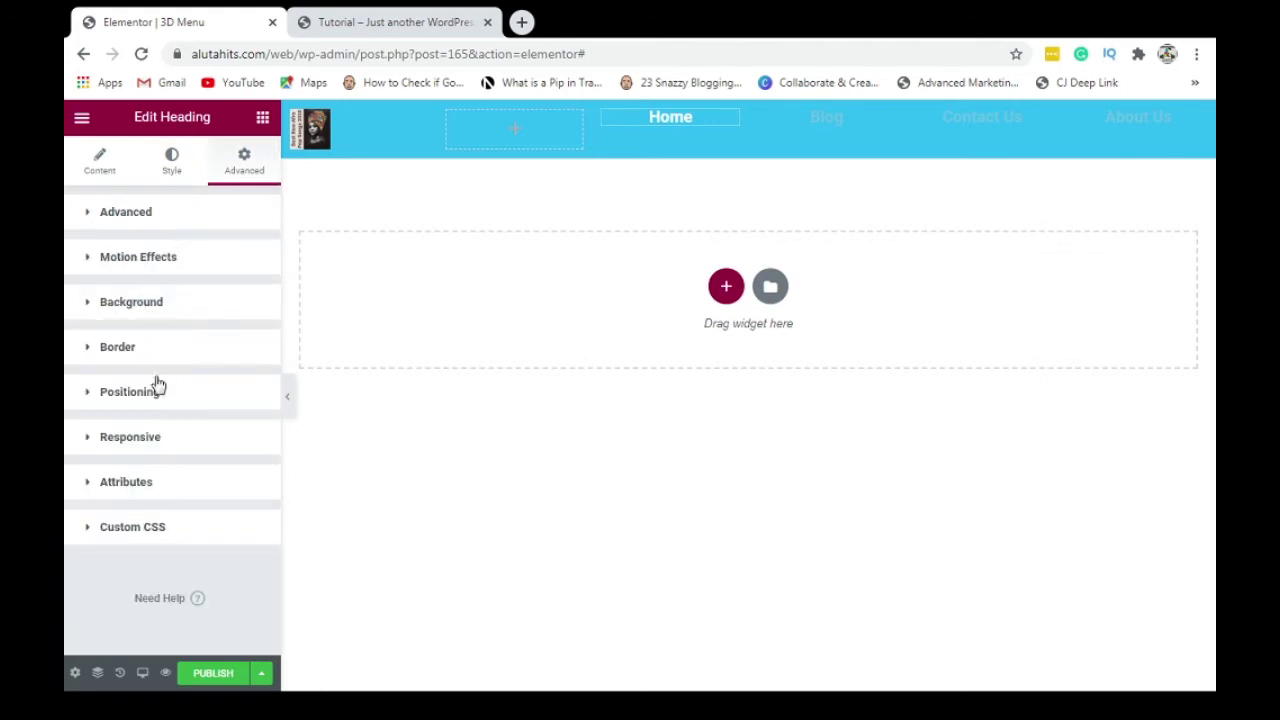
{"action": "left_click", "coordinate": [105, 313]}
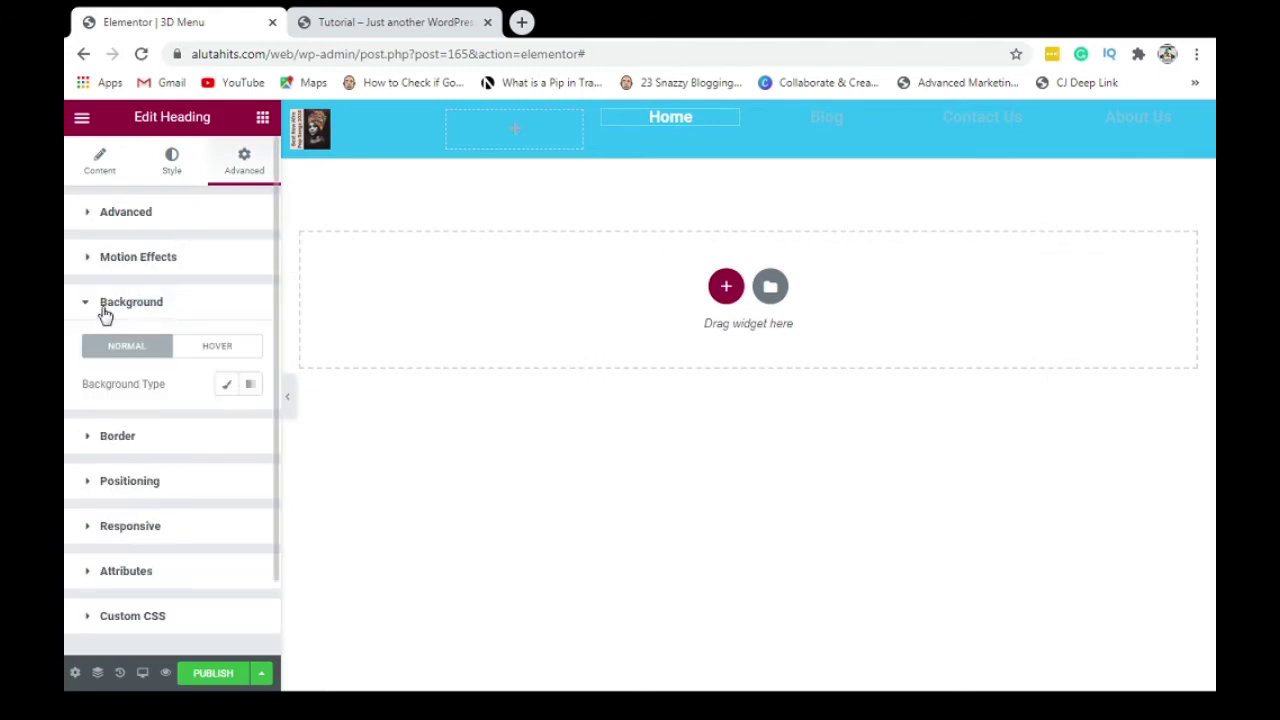
{"action": "left_click", "coordinate": [227, 388]}
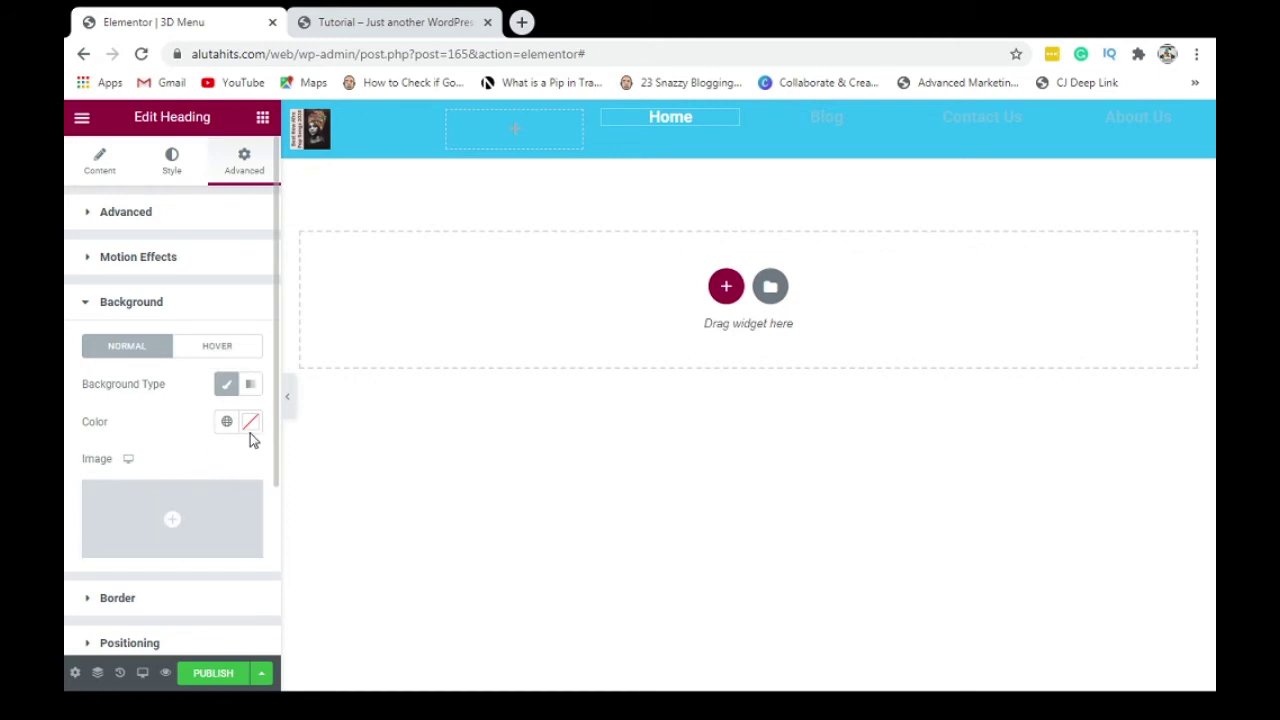
{"action": "left_click", "coordinate": [250, 426]}
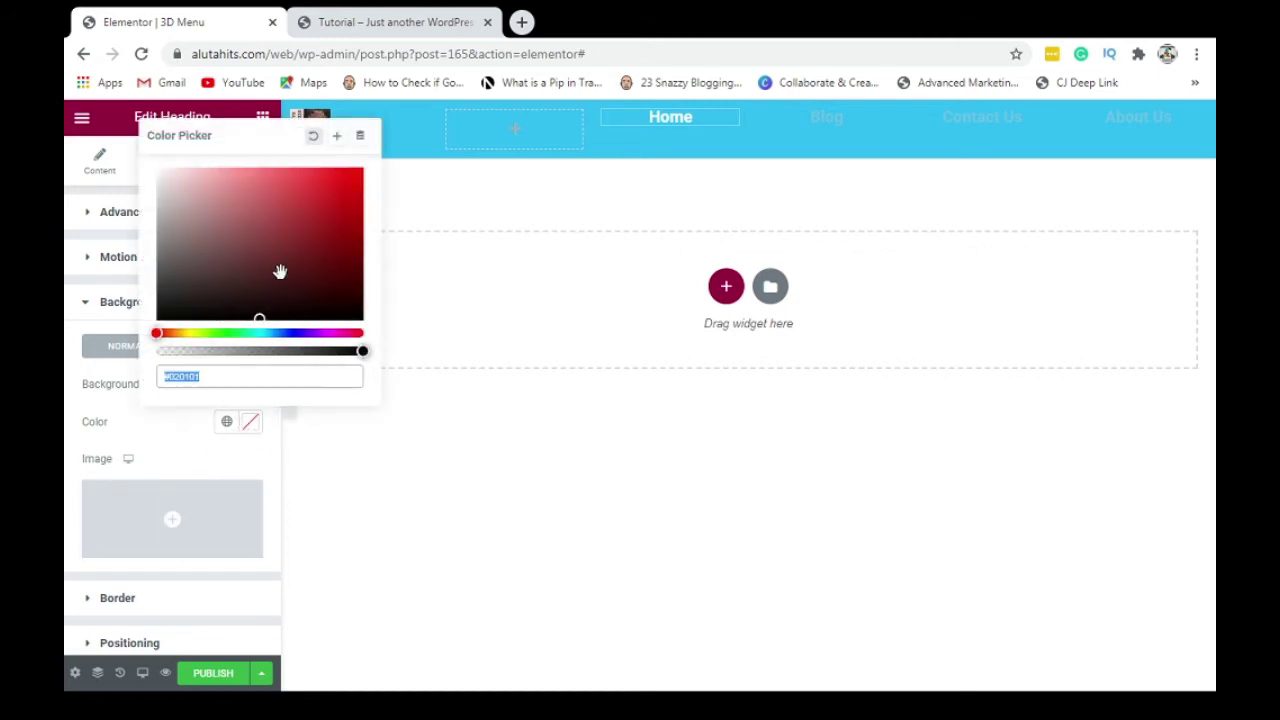
{"action": "left_click_drag", "start_coordinate": [280, 271], "coordinate": [372, 238]}
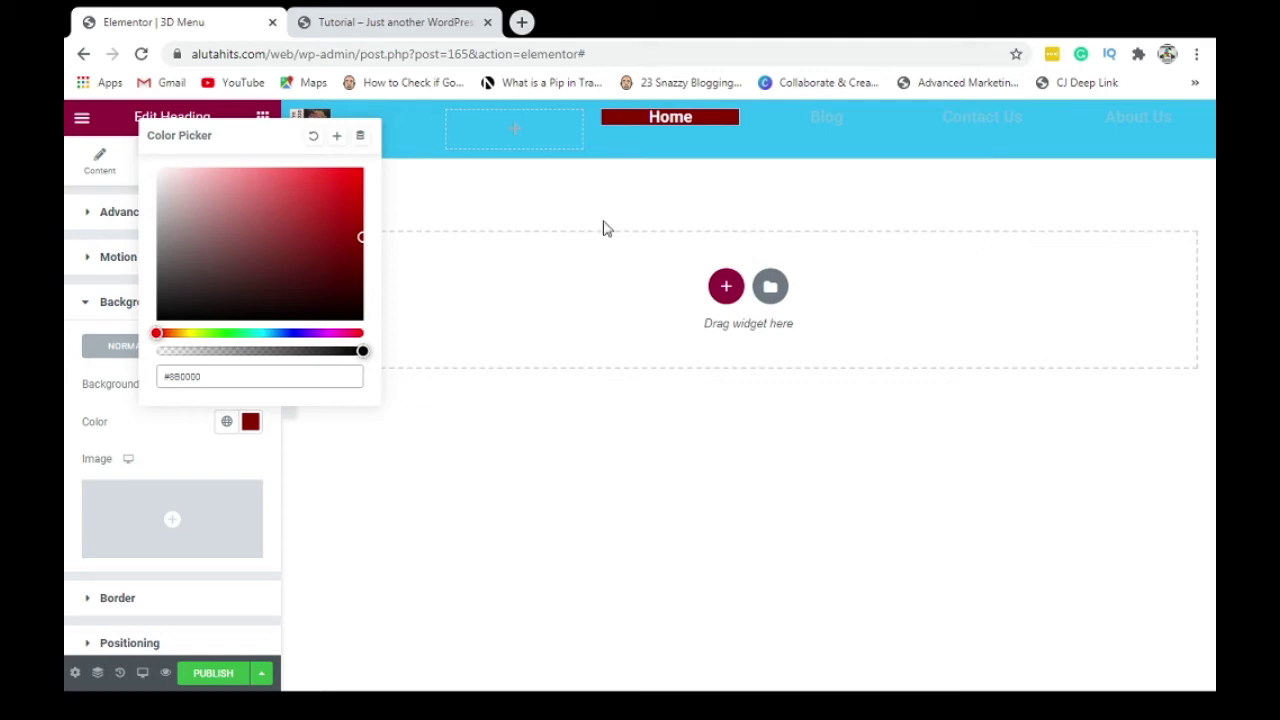
{"action": "left_click", "coordinate": [159, 434]}
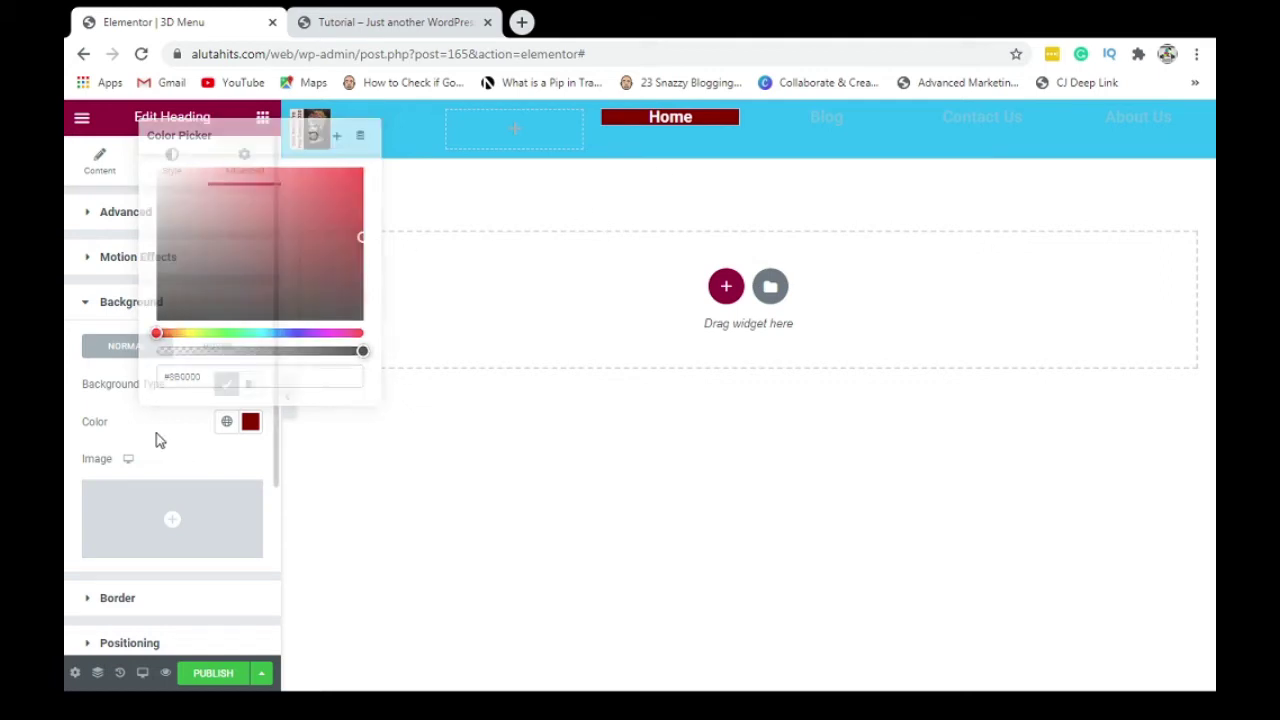
{"action": "left_click", "coordinate": [104, 311]}
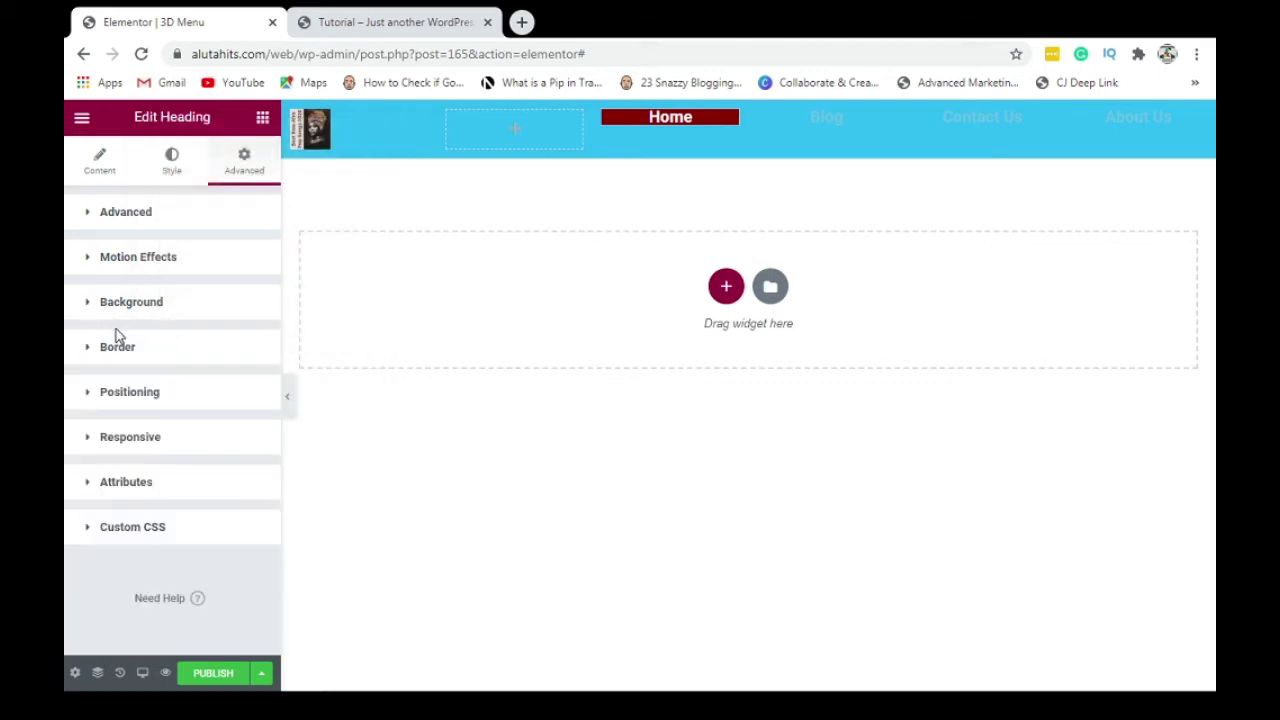
Give the Home heading a solid border type and a border radius of 5 px on all corners
{"action": "left_click", "coordinate": [133, 356]}
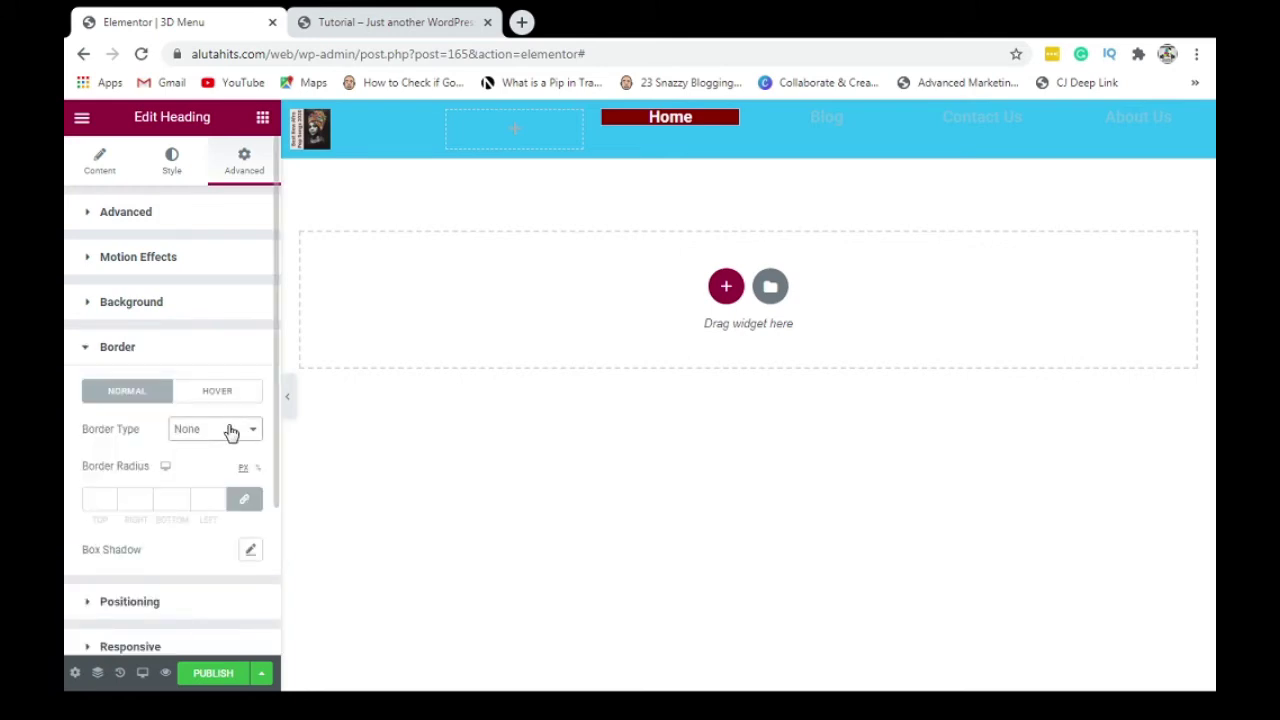
{"action": "left_click", "coordinate": [210, 468]}
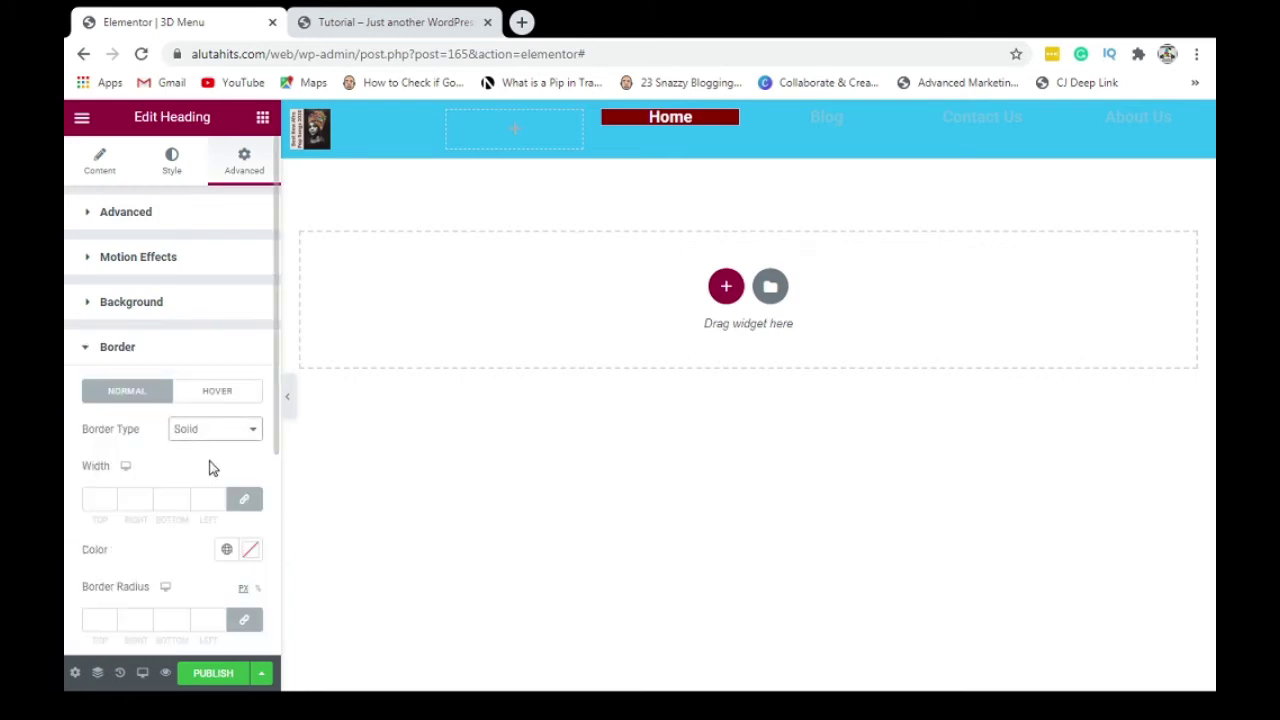
{"action": "left_click_drag", "start_coordinate": [278, 409], "coordinate": [268, 542]}
{"action": "left_click", "coordinate": [174, 417]}
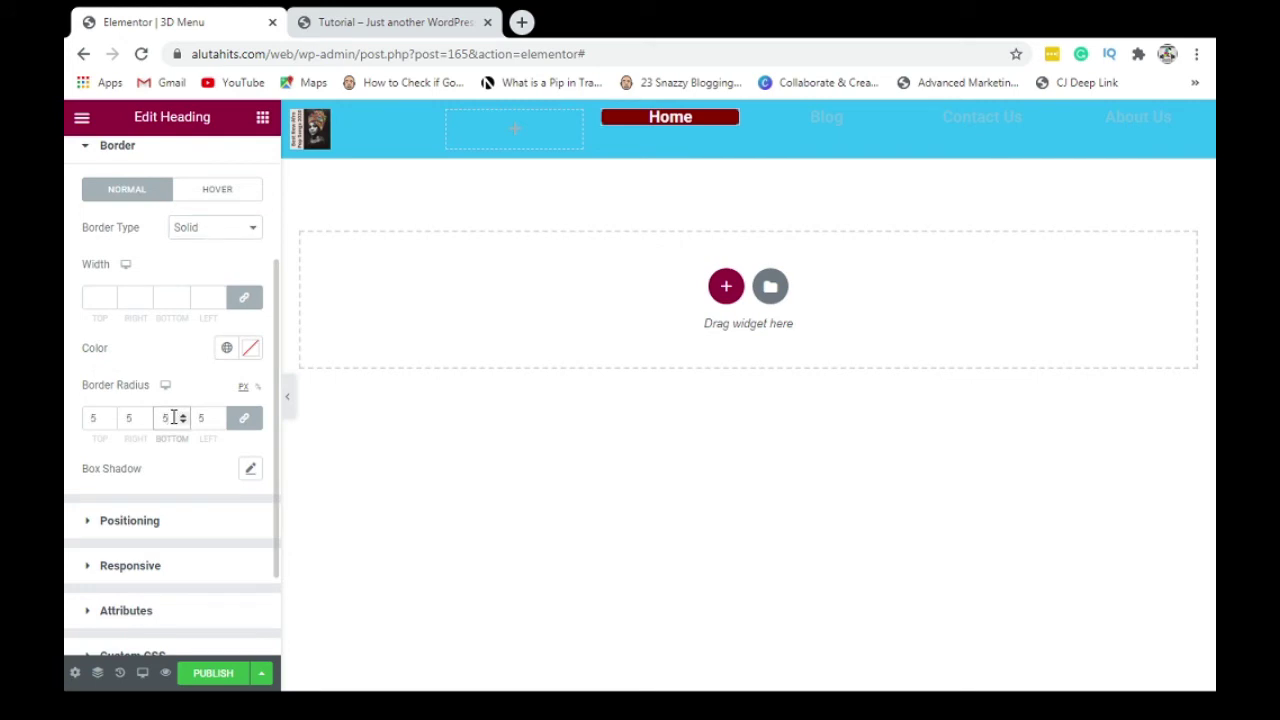
Add a box shadow to the Home heading with horizontal 4, vertical 4 and spread 4
{"action": "left_click", "coordinate": [252, 470]}
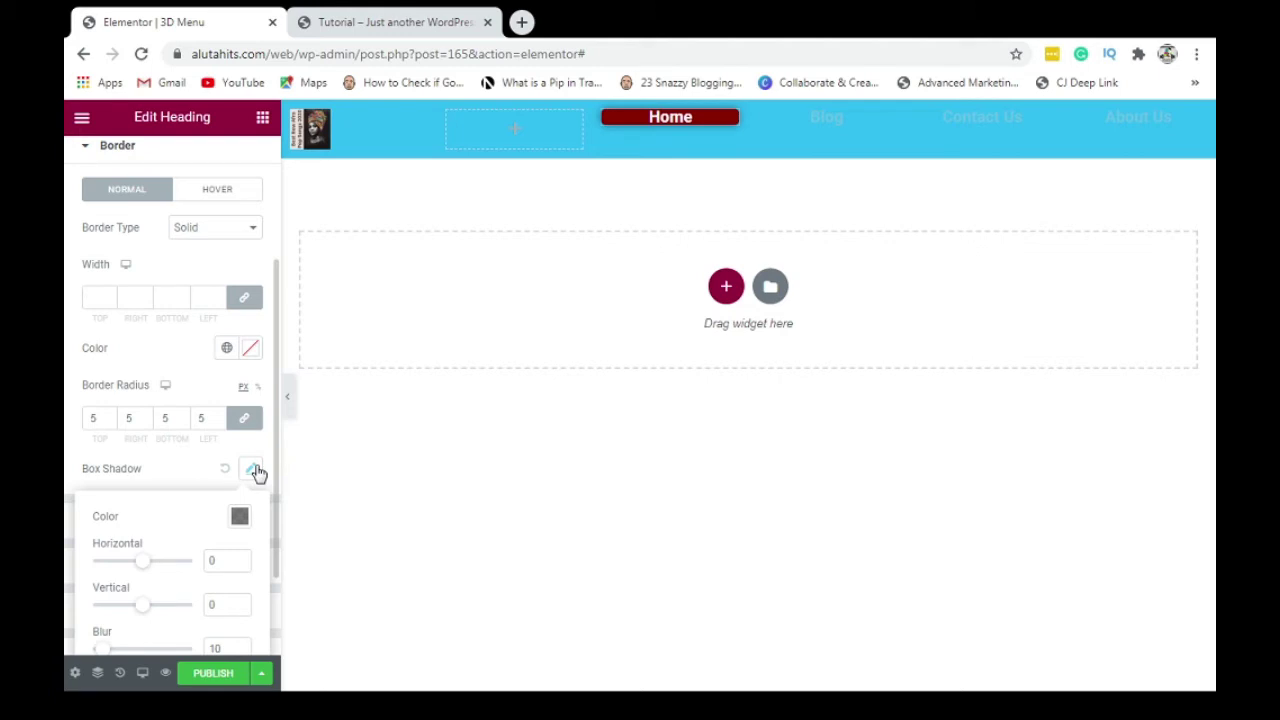
{"action": "left_click_drag", "start_coordinate": [143, 568], "coordinate": [146, 570]}
{"action": "left_click_drag", "start_coordinate": [146, 606], "coordinate": [148, 610]}
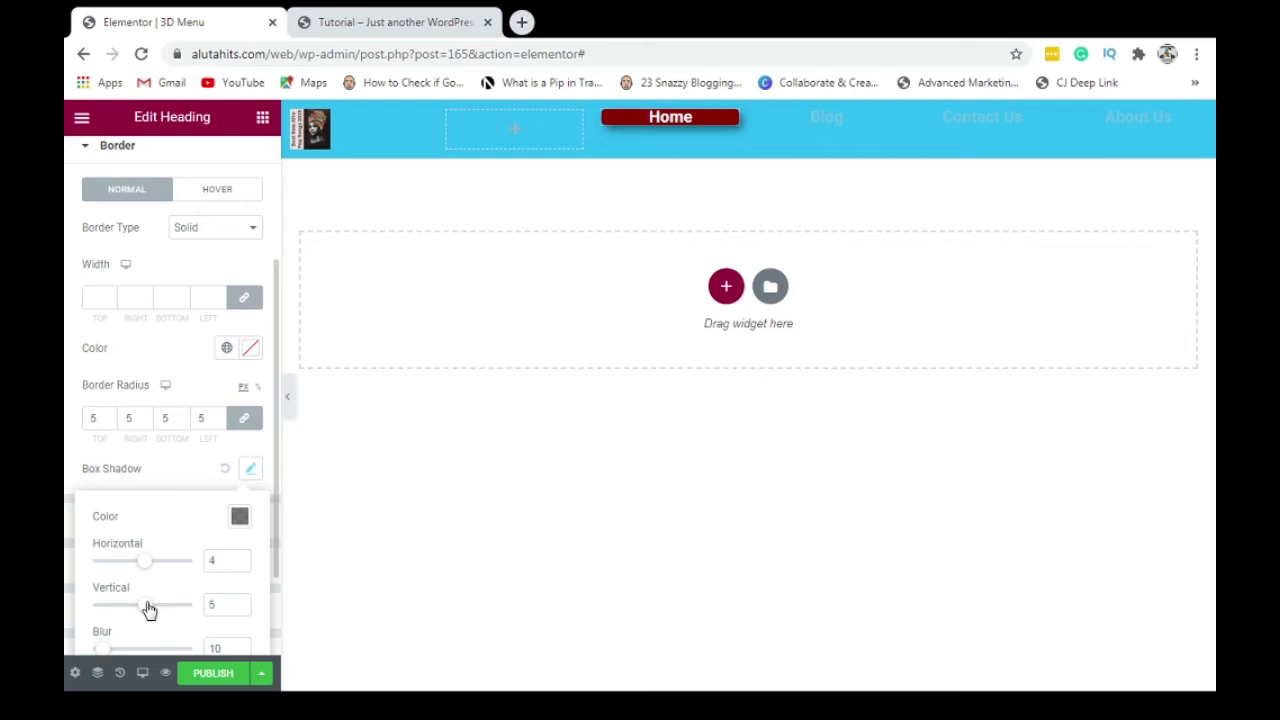
{"action": "left_click", "coordinate": [241, 610]}
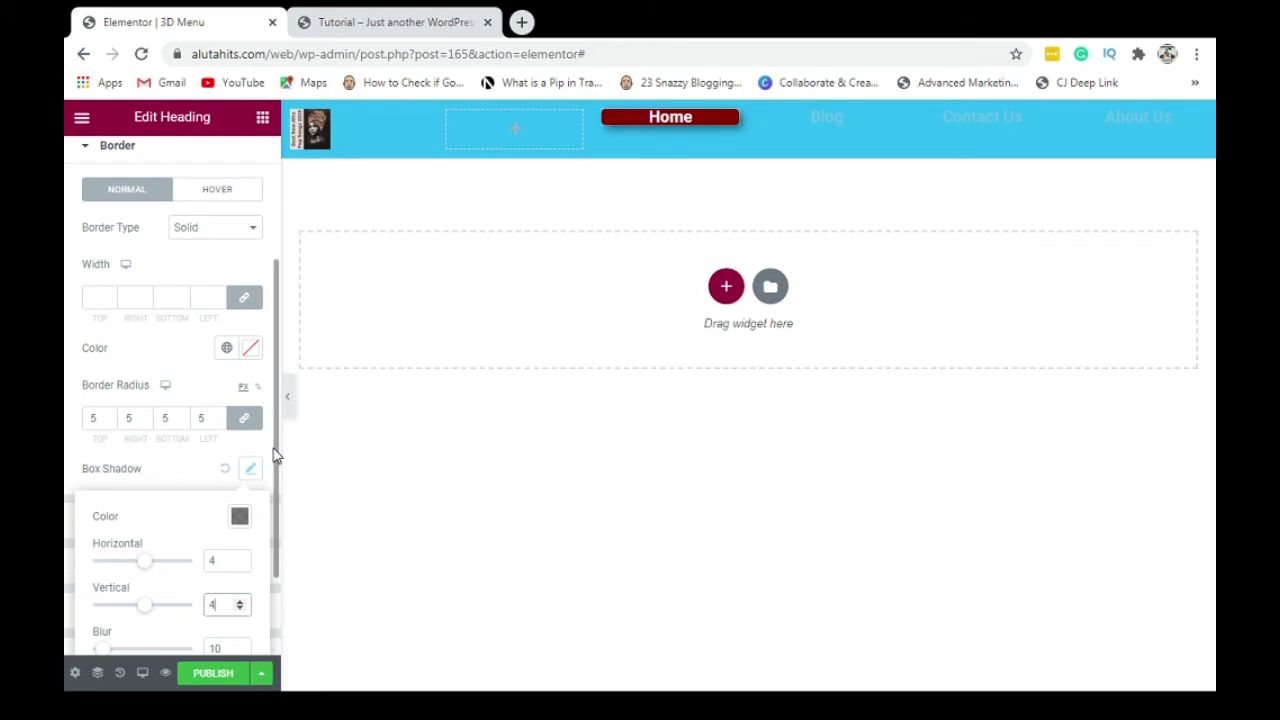
{"action": "left_click_drag", "start_coordinate": [277, 456], "coordinate": [277, 540]}
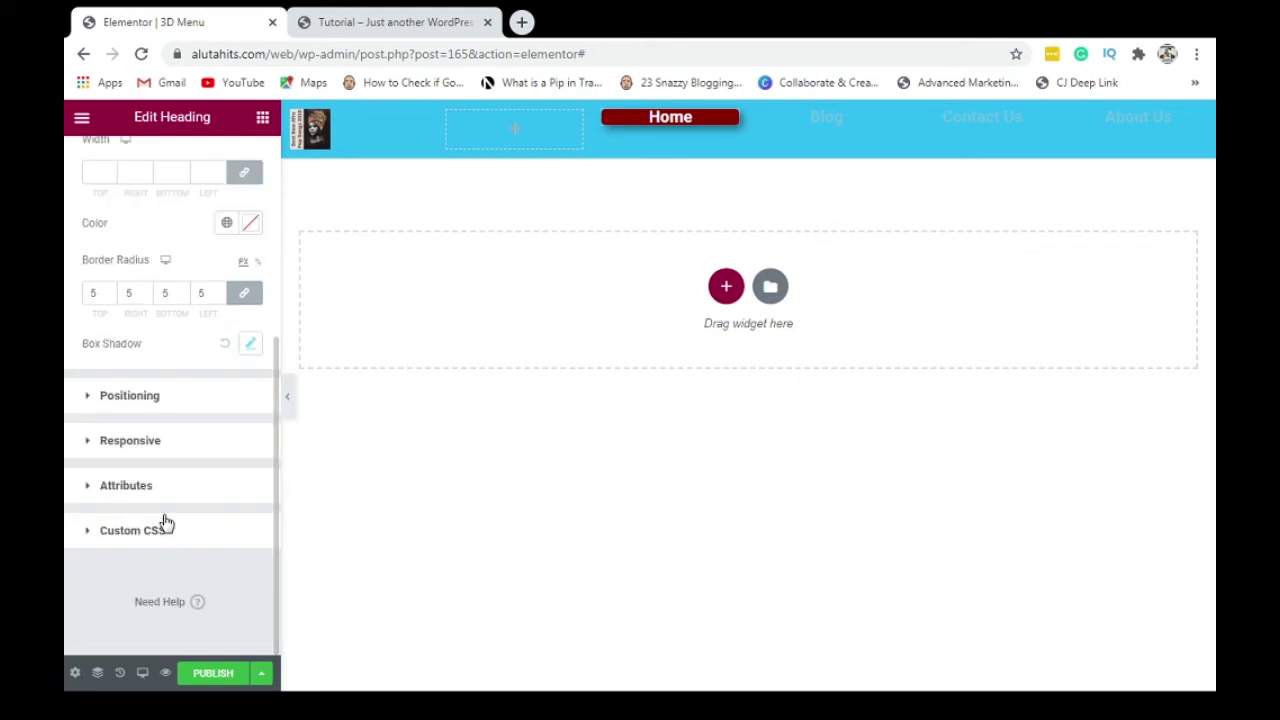
{"action": "left_click", "coordinate": [249, 345]}
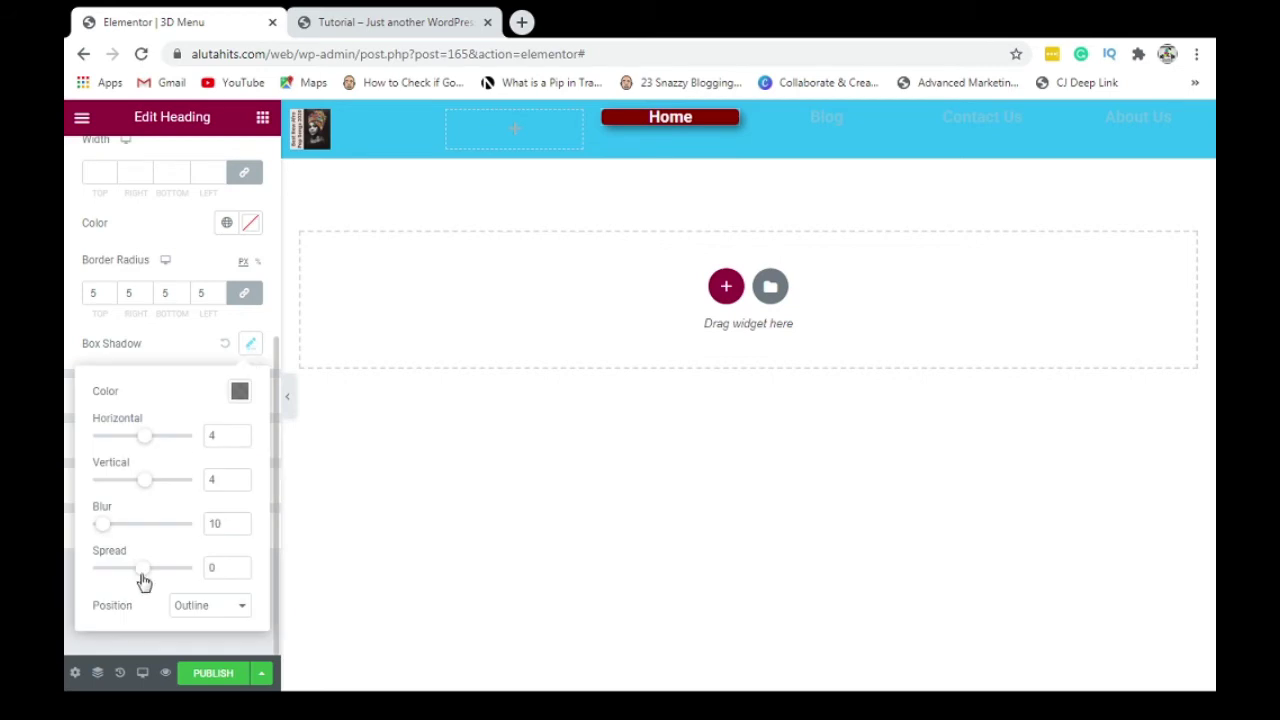
{"action": "mouse_move", "coordinate": [143, 577]}
{"action": "left_mouse_down"}
{"action": "mouse_move", "coordinate": [131, 577]}
{"action": "mouse_move", "coordinate": [146, 577]}
{"action": "left_mouse_up"}
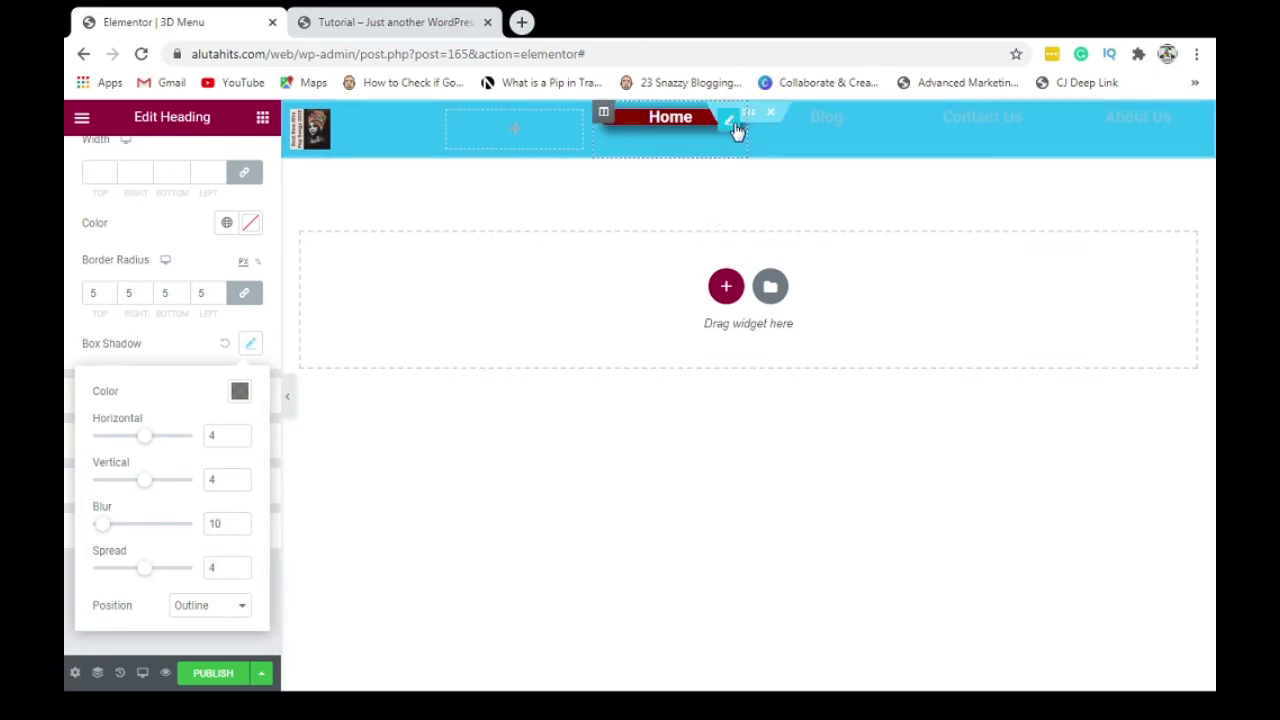
Copy the Home heading and paste its style onto the Blog, Contact Us and About Us headings
{"action": "right_click", "coordinate": [736, 131]}
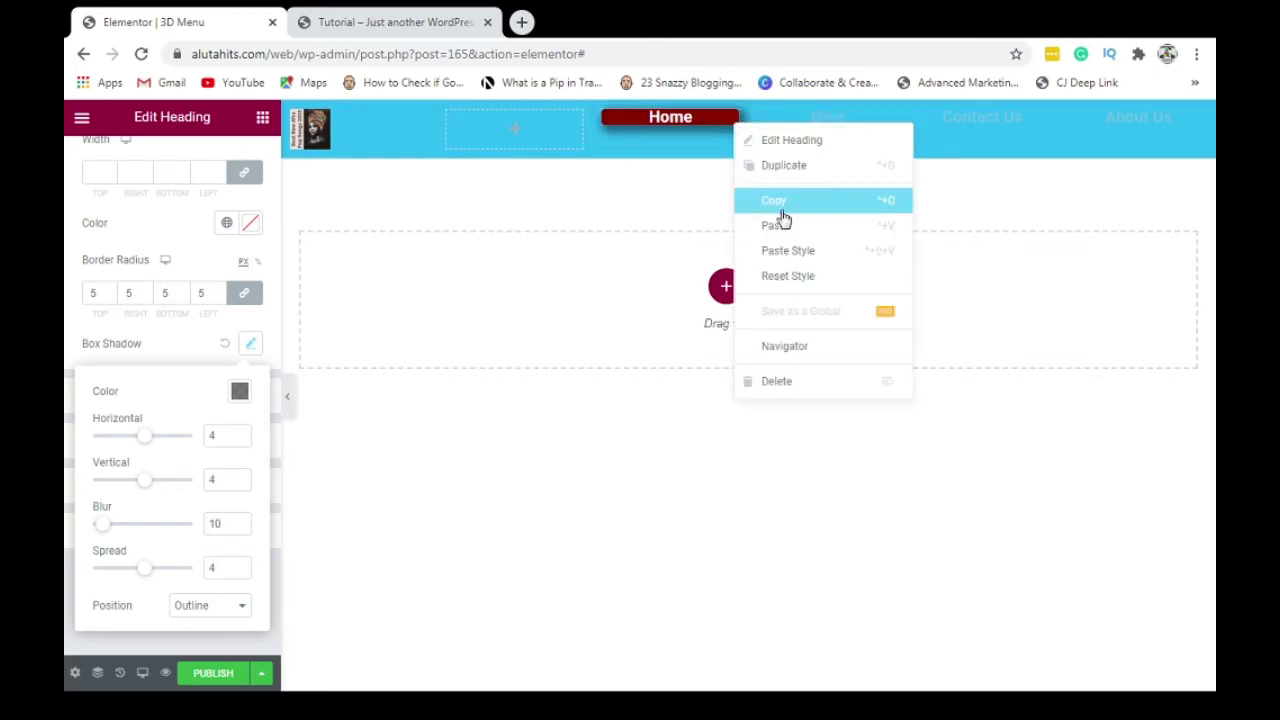
{"action": "left_click", "coordinate": [781, 201]}
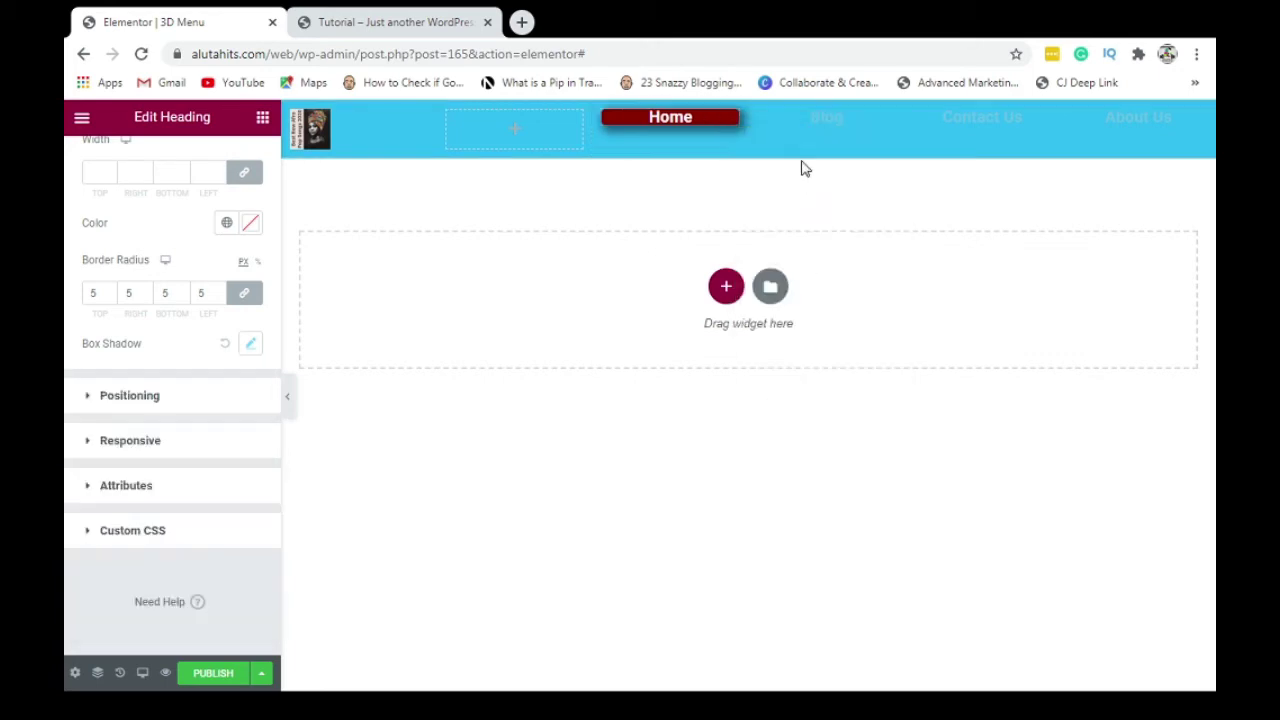
{"action": "right_click", "coordinate": [883, 131]}
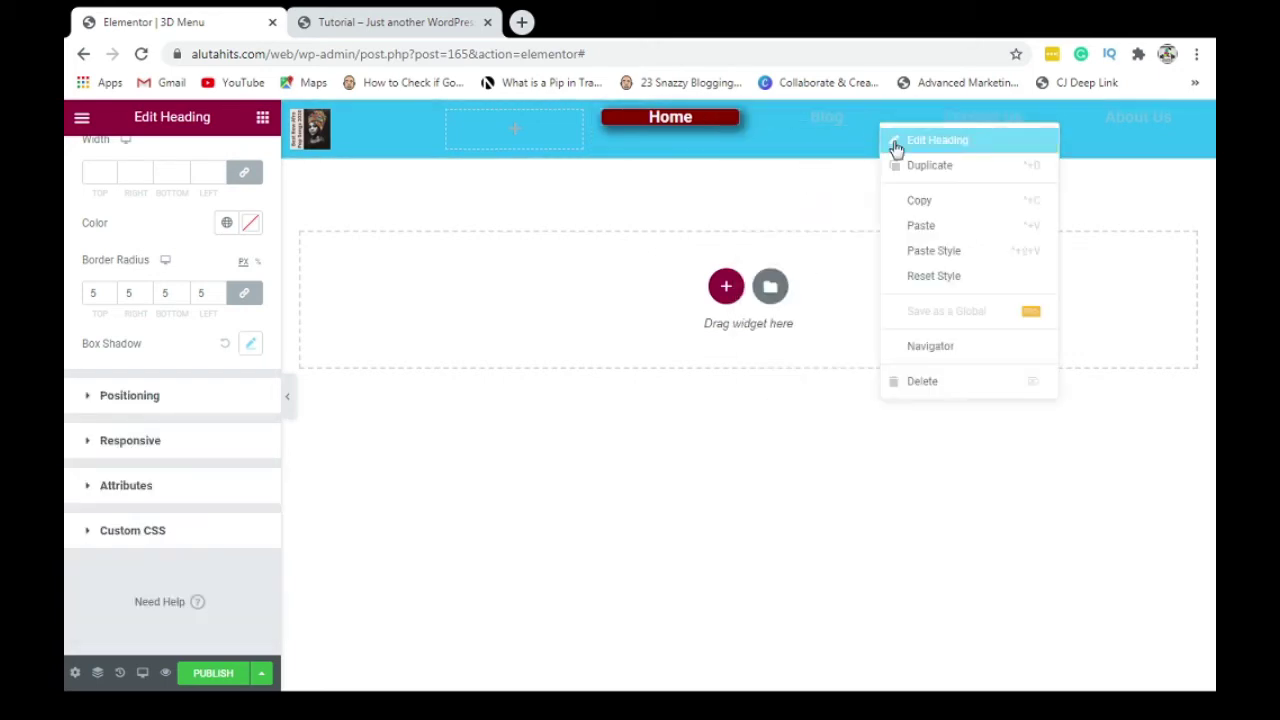
{"action": "left_click", "coordinate": [925, 254]}
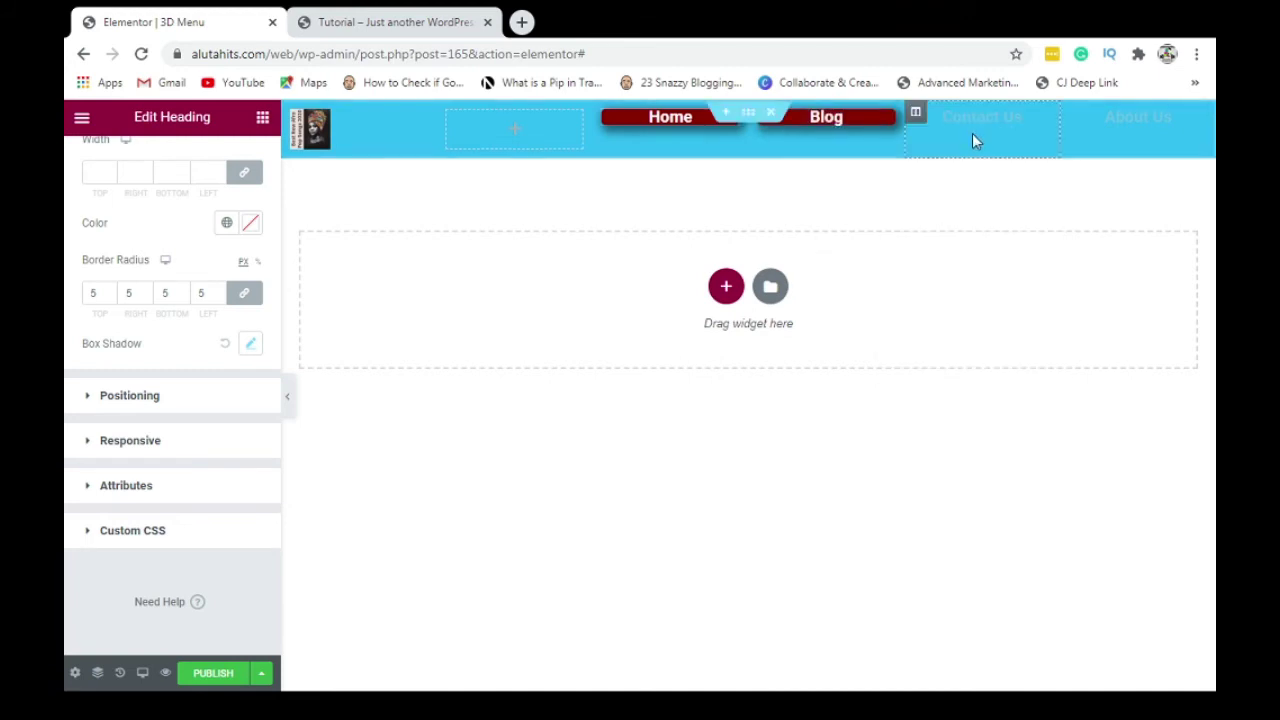
{"action": "right_click", "coordinate": [1041, 124]}
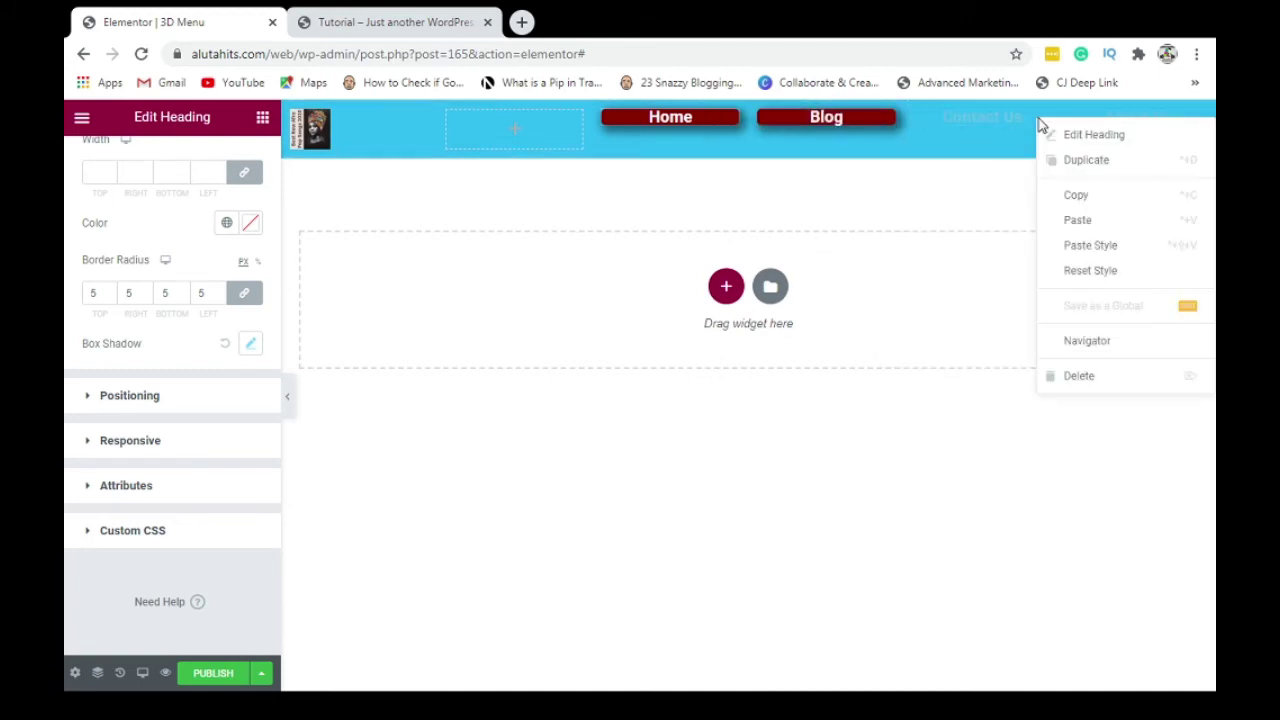
{"action": "left_click", "coordinate": [1095, 252]}
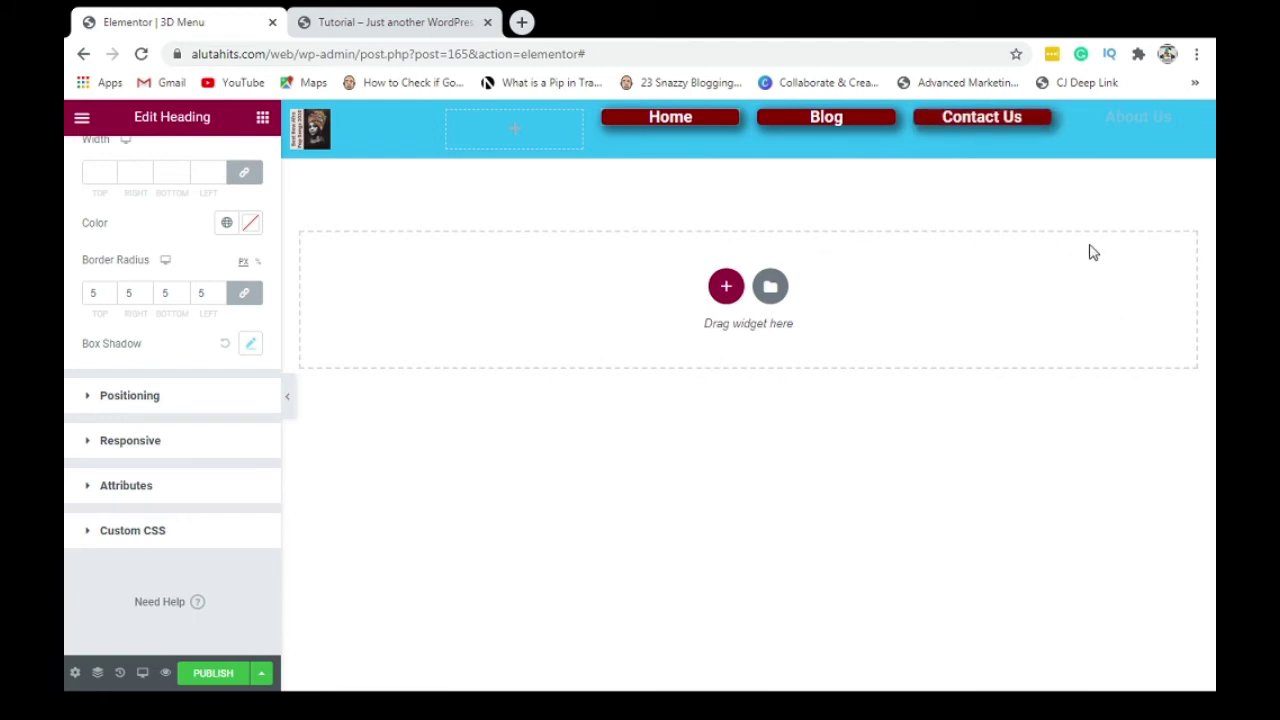
{"action": "right_click", "coordinate": [1196, 127]}
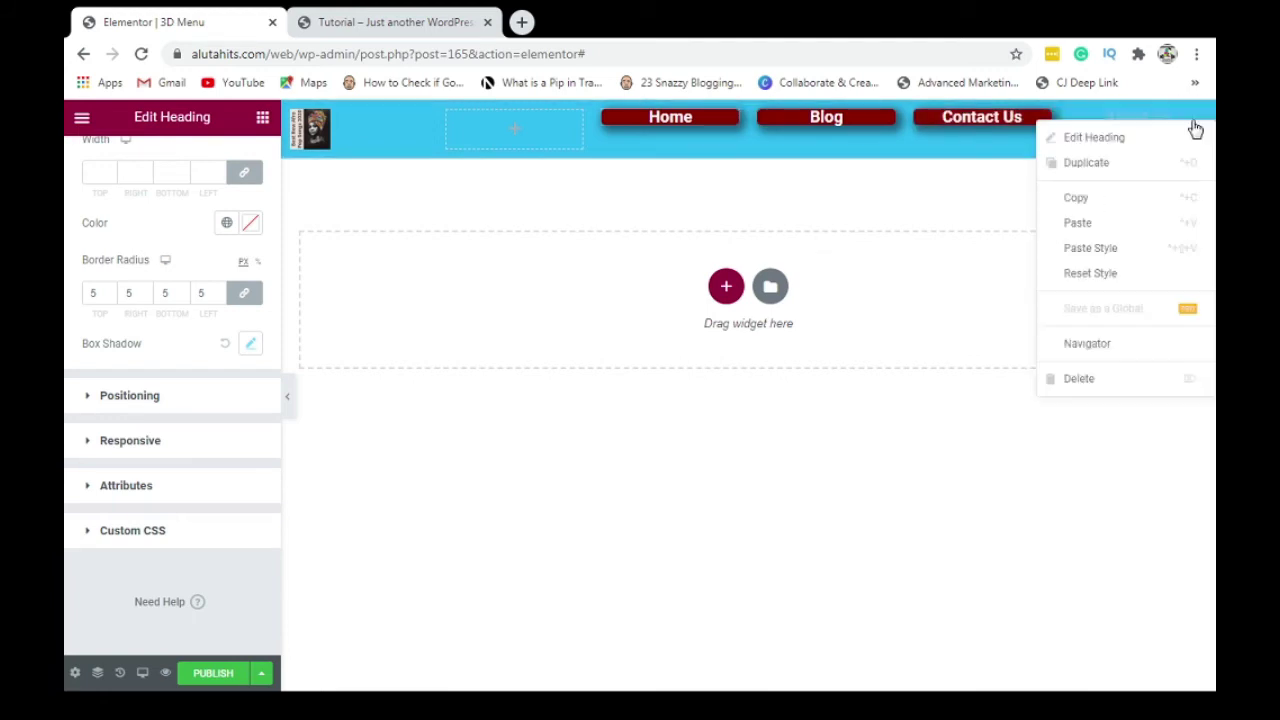
{"action": "left_click", "coordinate": [1129, 248]}
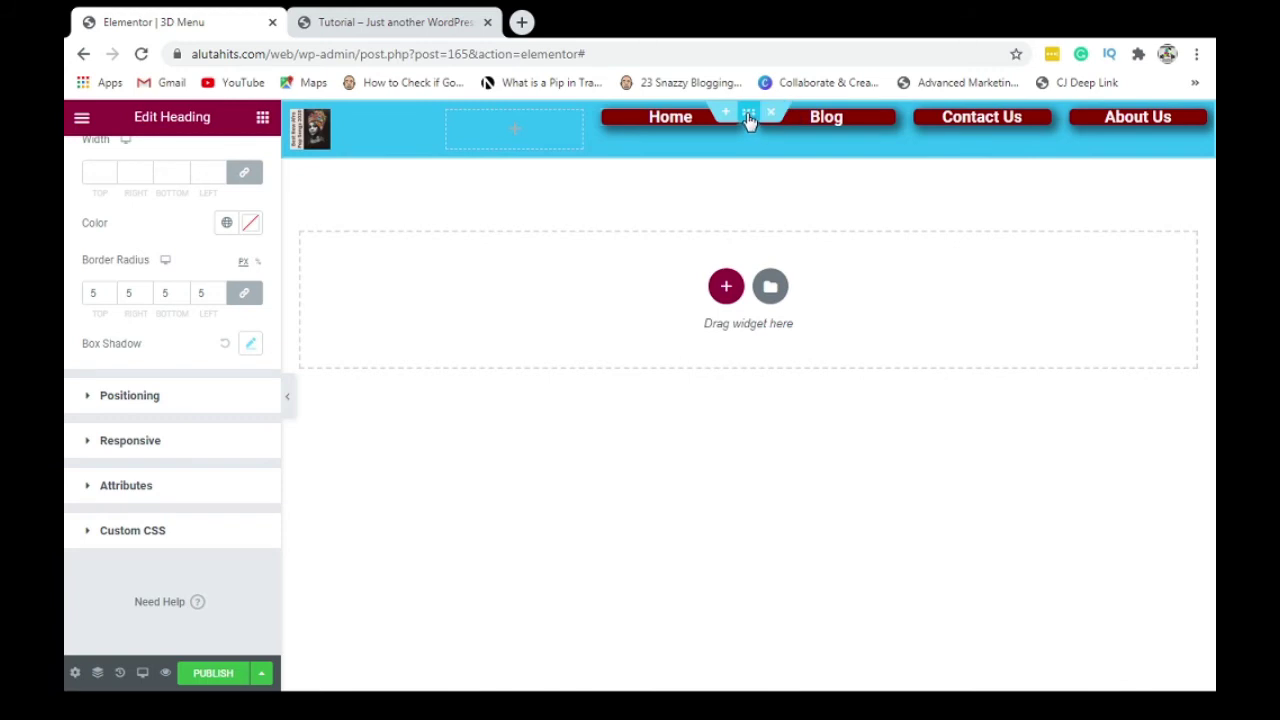
Unlink the menu section's padding values and set its top padding to 30 px
{"action": "left_click", "coordinate": [749, 118]}
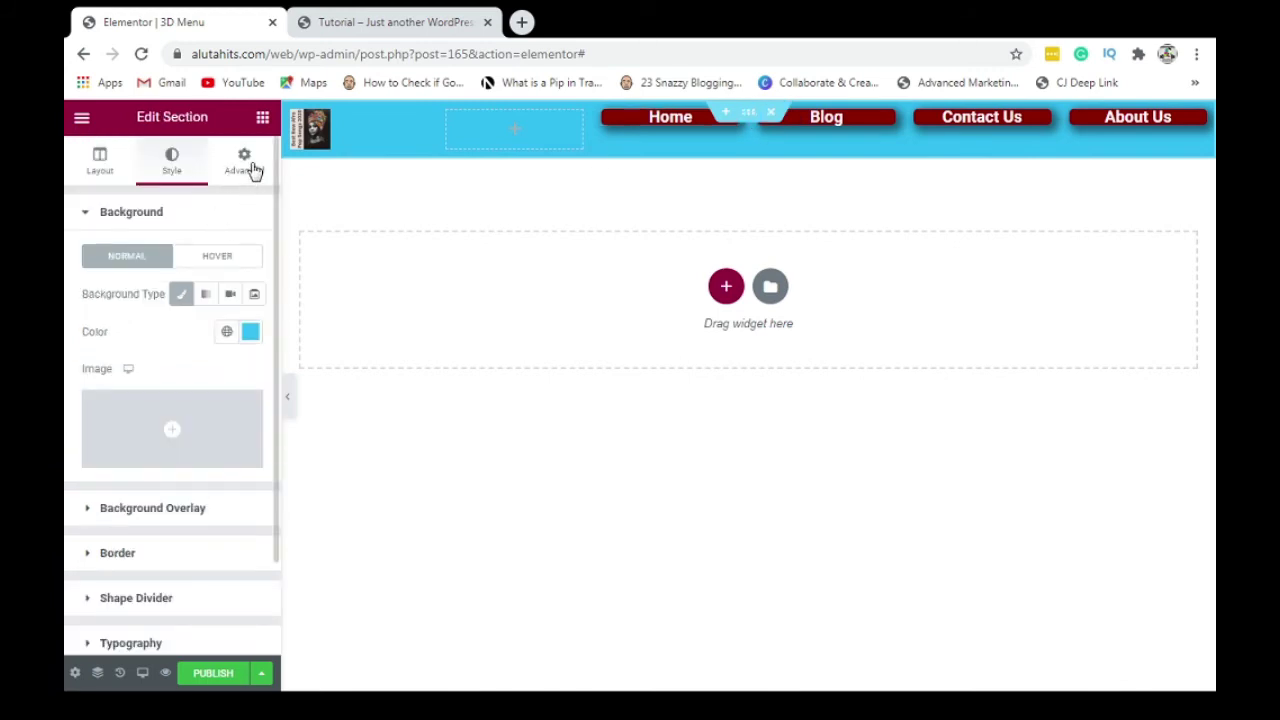
{"action": "left_click", "coordinate": [246, 165]}
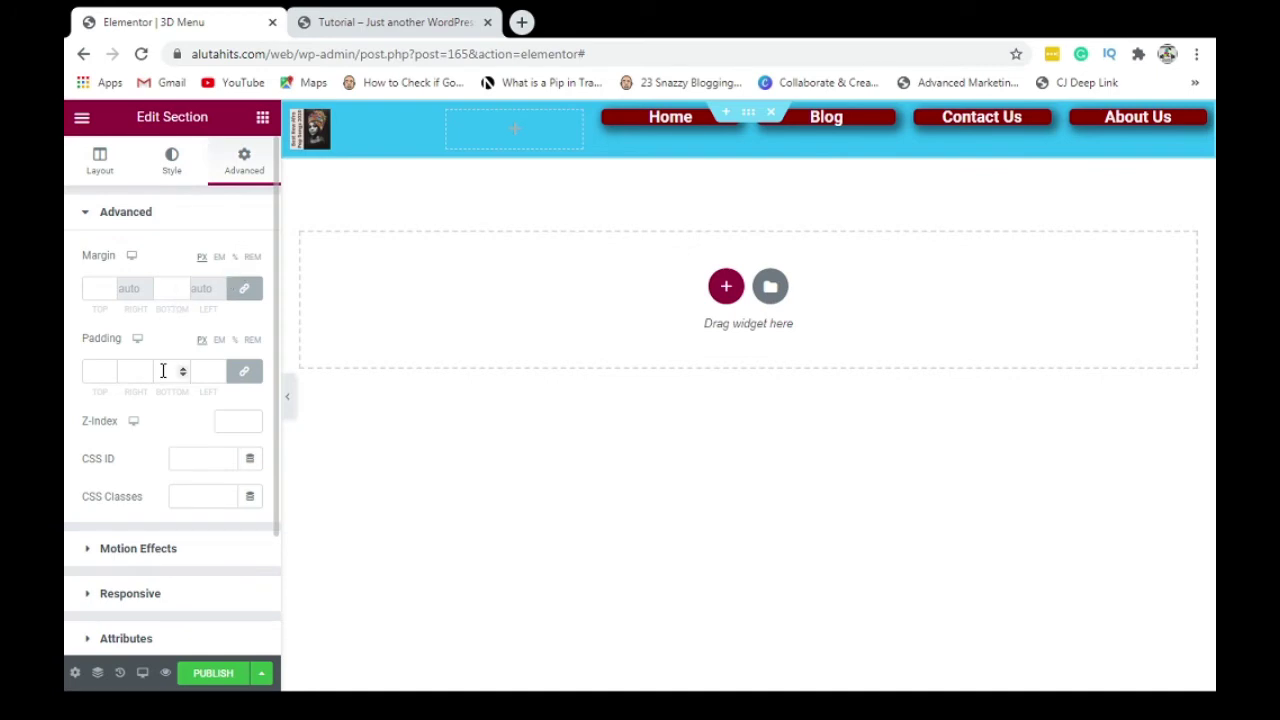
{"action": "left_click", "coordinate": [244, 371]}
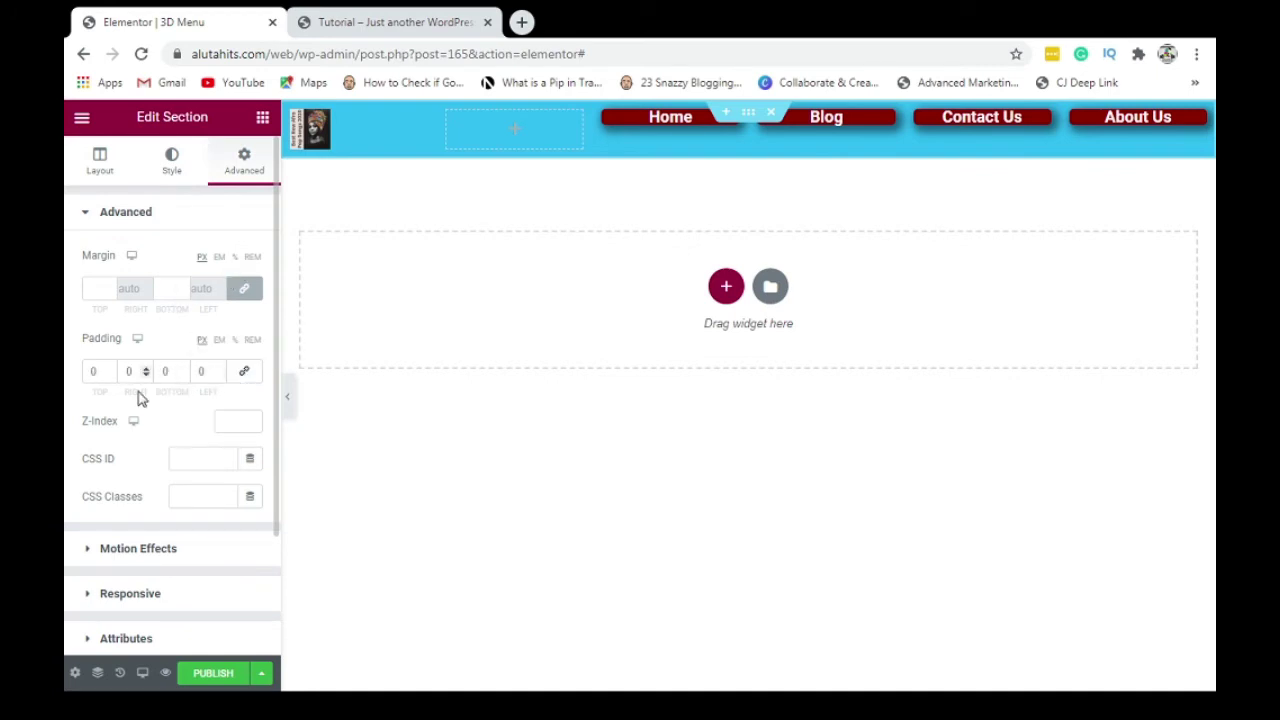
{"action": "left_click", "coordinate": [110, 368]}
{"action": "left_click", "coordinate": [110, 368]}
{"action": "left_click", "coordinate": [110, 368]}
{"action": "left_click", "coordinate": [110, 368]}
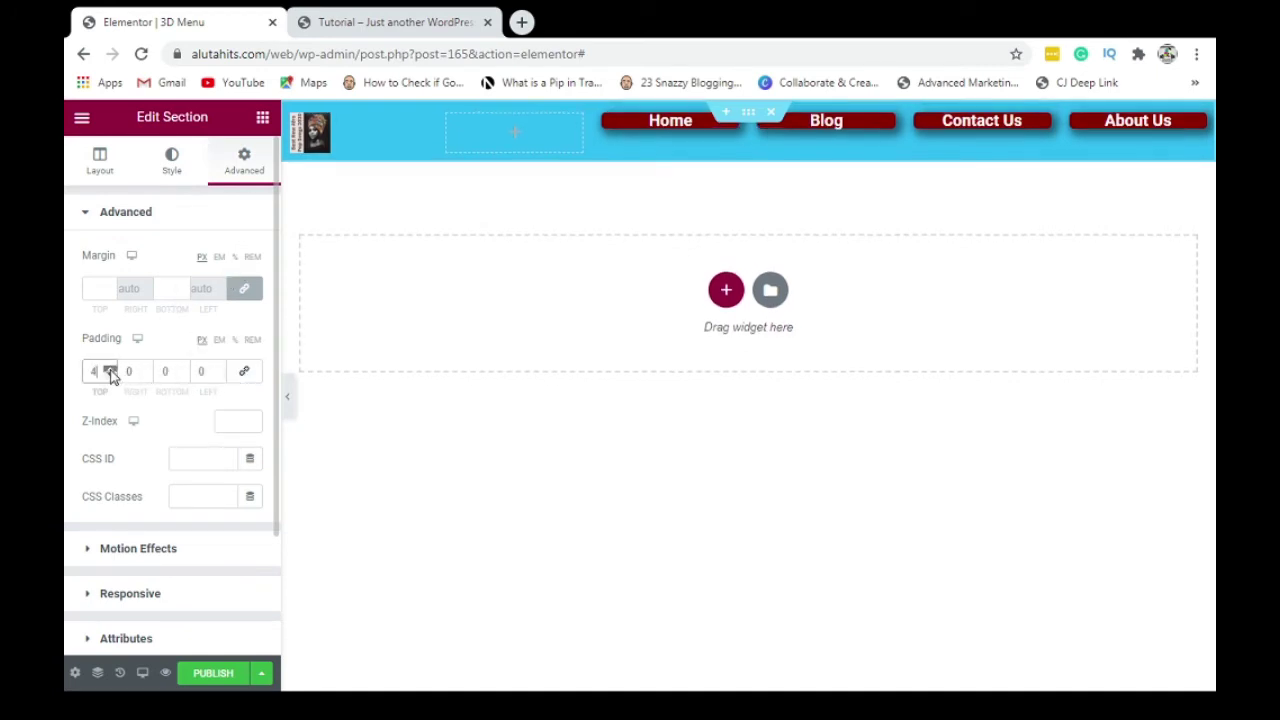
{"action": "left_click_drag", "start_coordinate": [110, 371], "coordinate": [110, 371]}
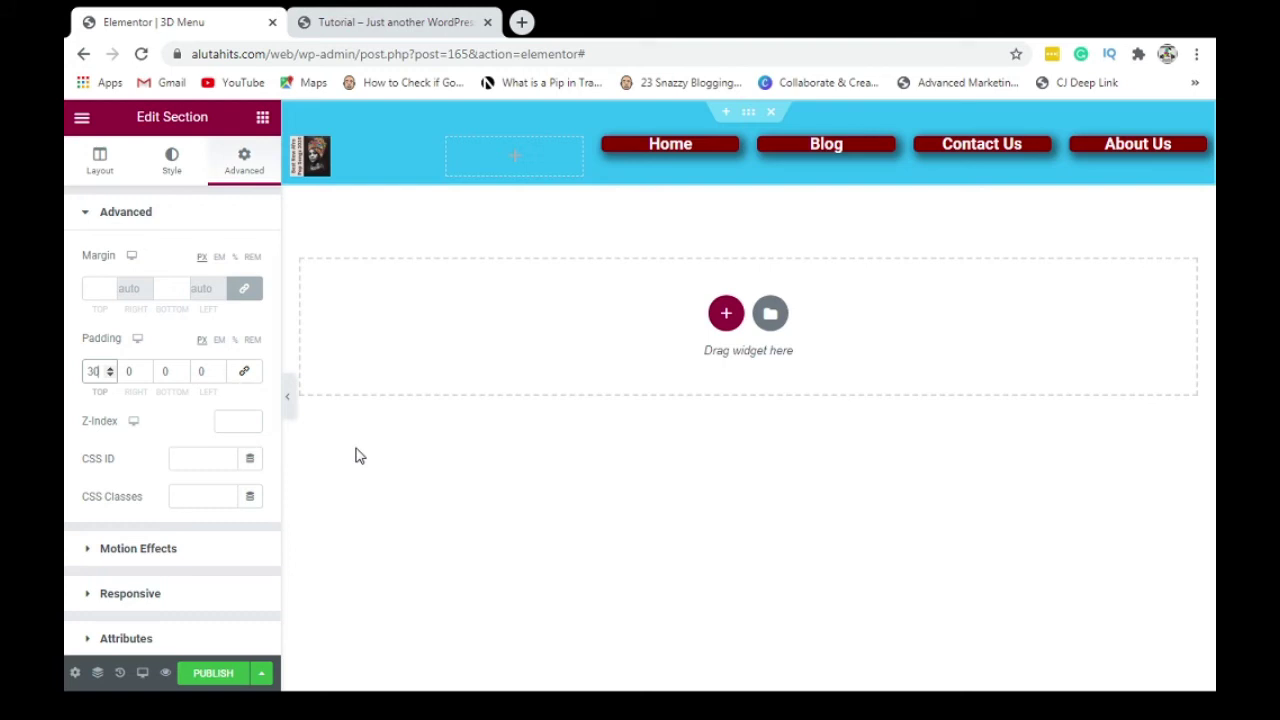
Add a section with two equal columns below the menu and place an Image widget in its first column
{"action": "left_click", "coordinate": [264, 118]}
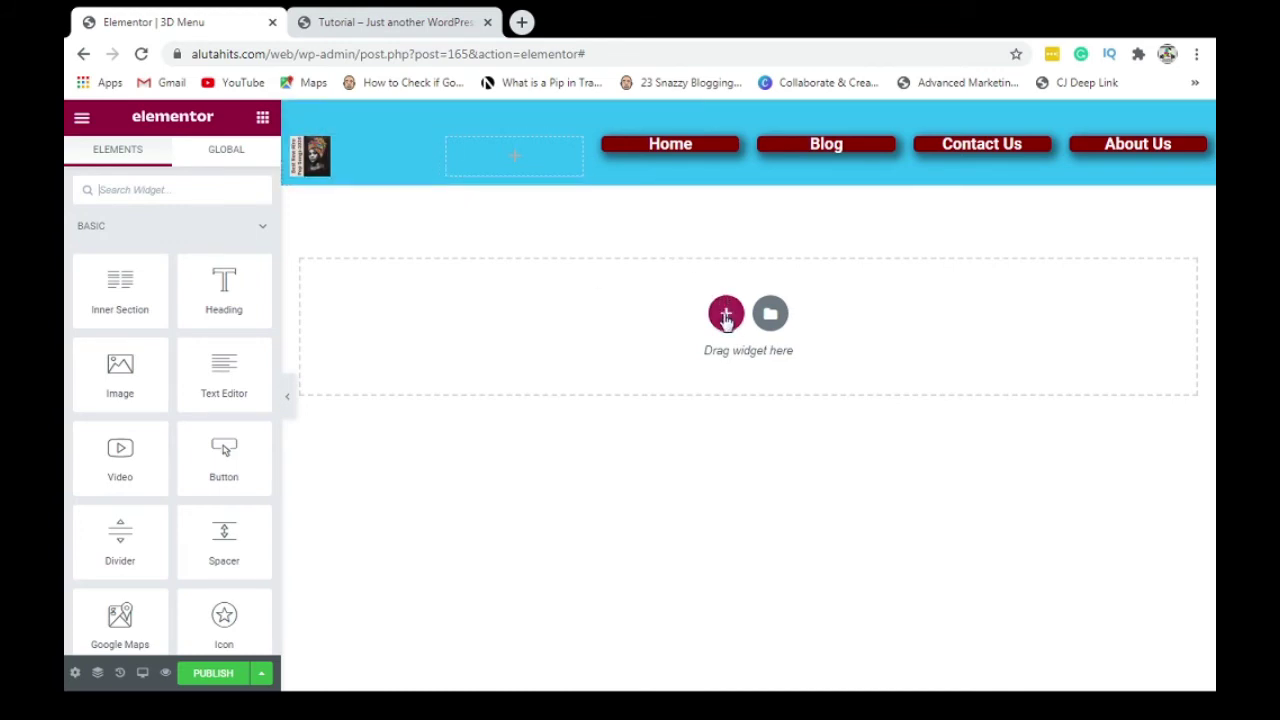
{"action": "left_click", "coordinate": [726, 315]}
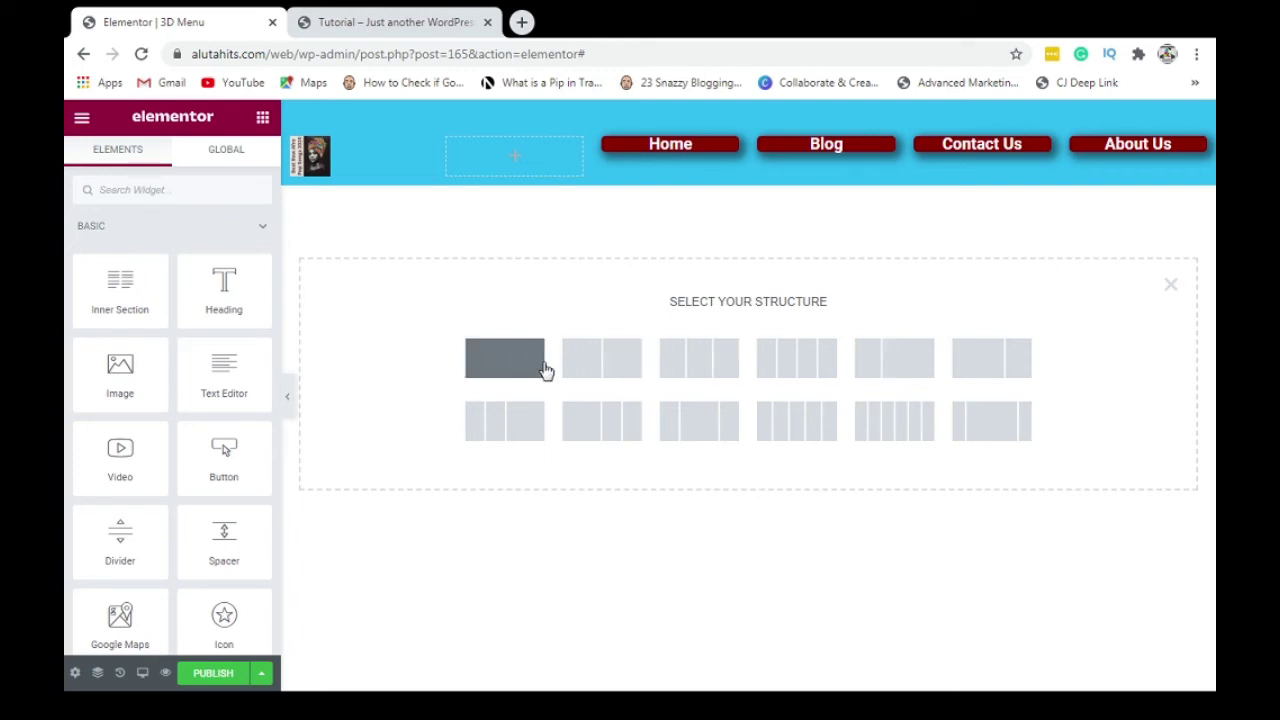
{"action": "left_click", "coordinate": [600, 359]}
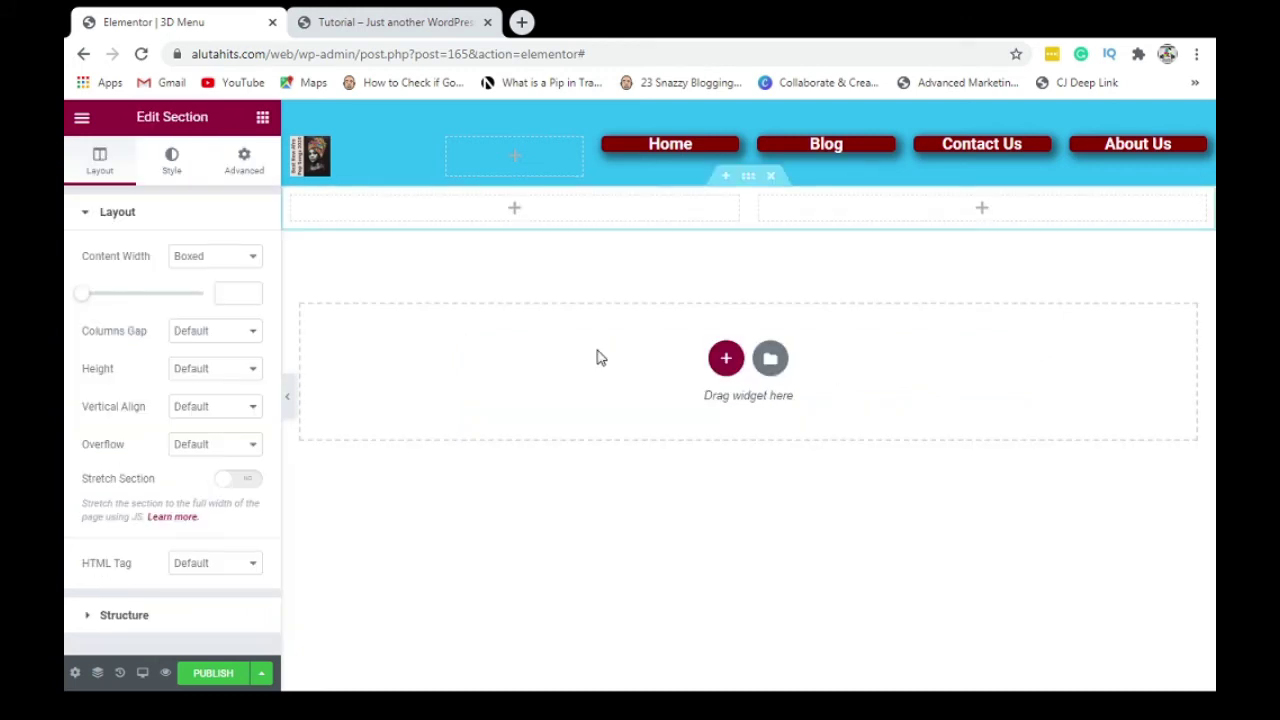
{"action": "left_click", "coordinate": [262, 118]}
{"action": "left_click_drag", "start_coordinate": [120, 360], "coordinate": [465, 213]}
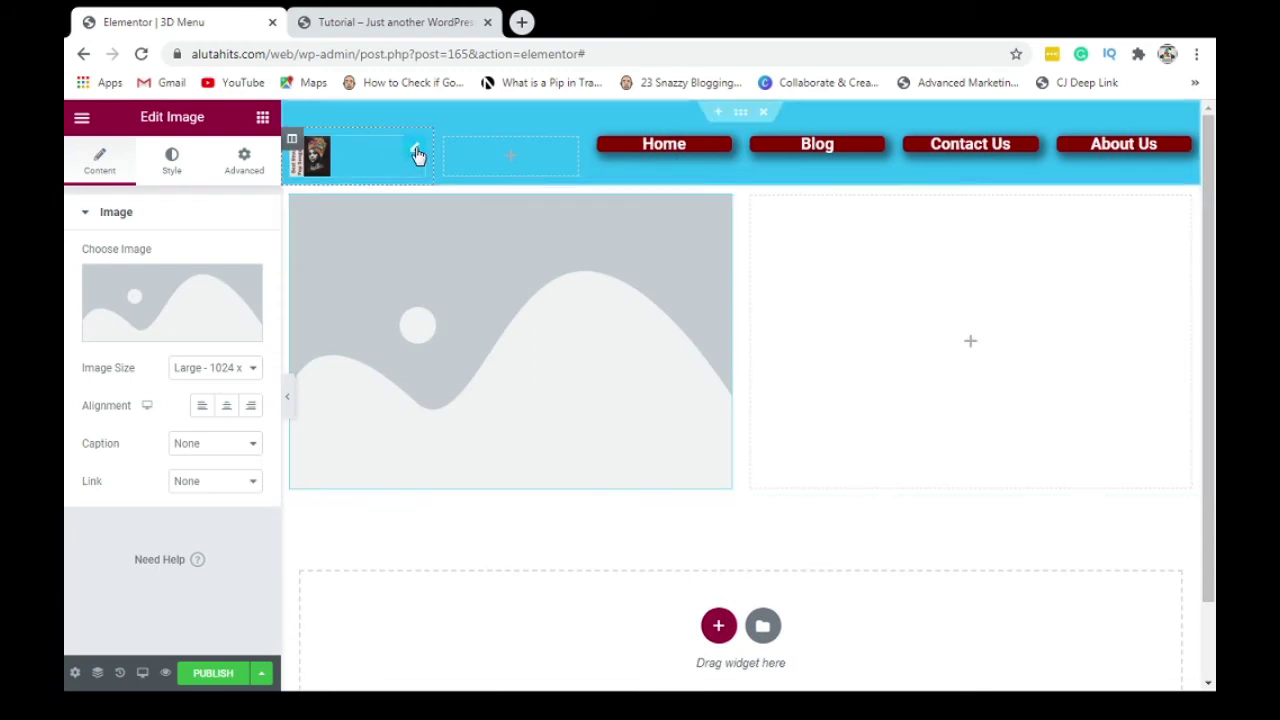
Copy the logo image from the menu section into the new section's first column and delete the placeholder image there
{"action": "right_click", "coordinate": [418, 155]}
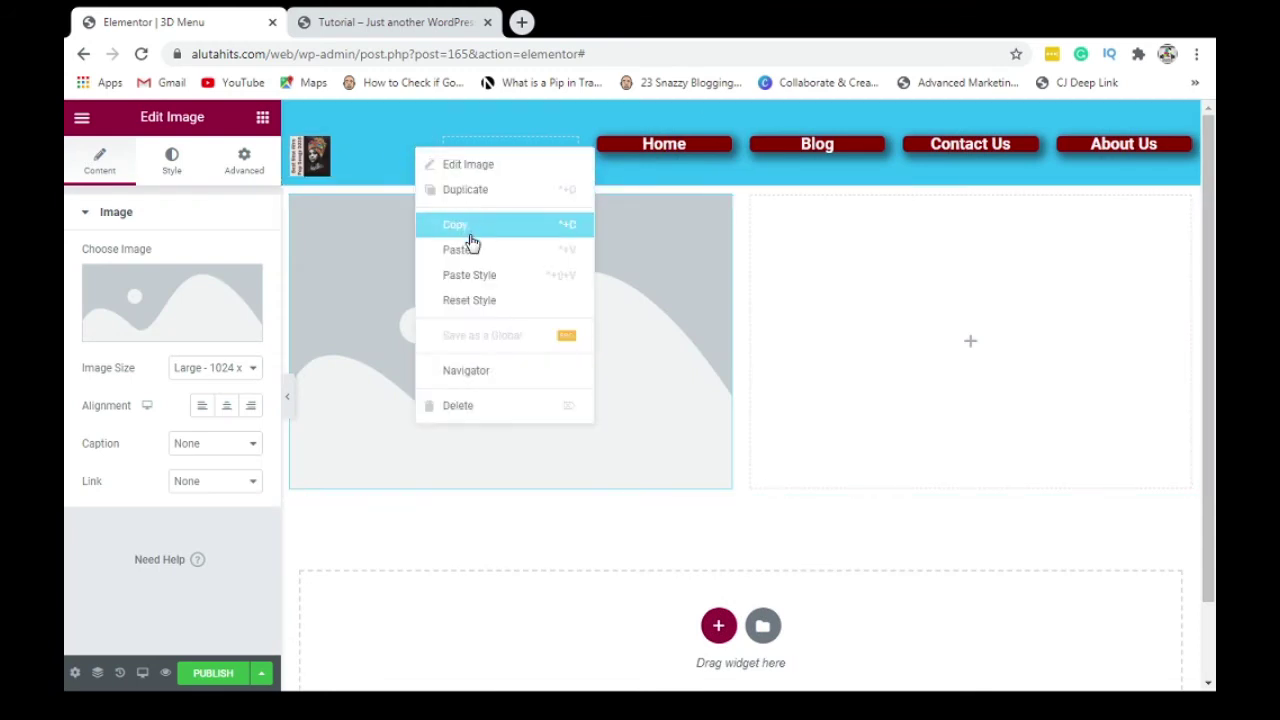
{"action": "left_click", "coordinate": [470, 232]}
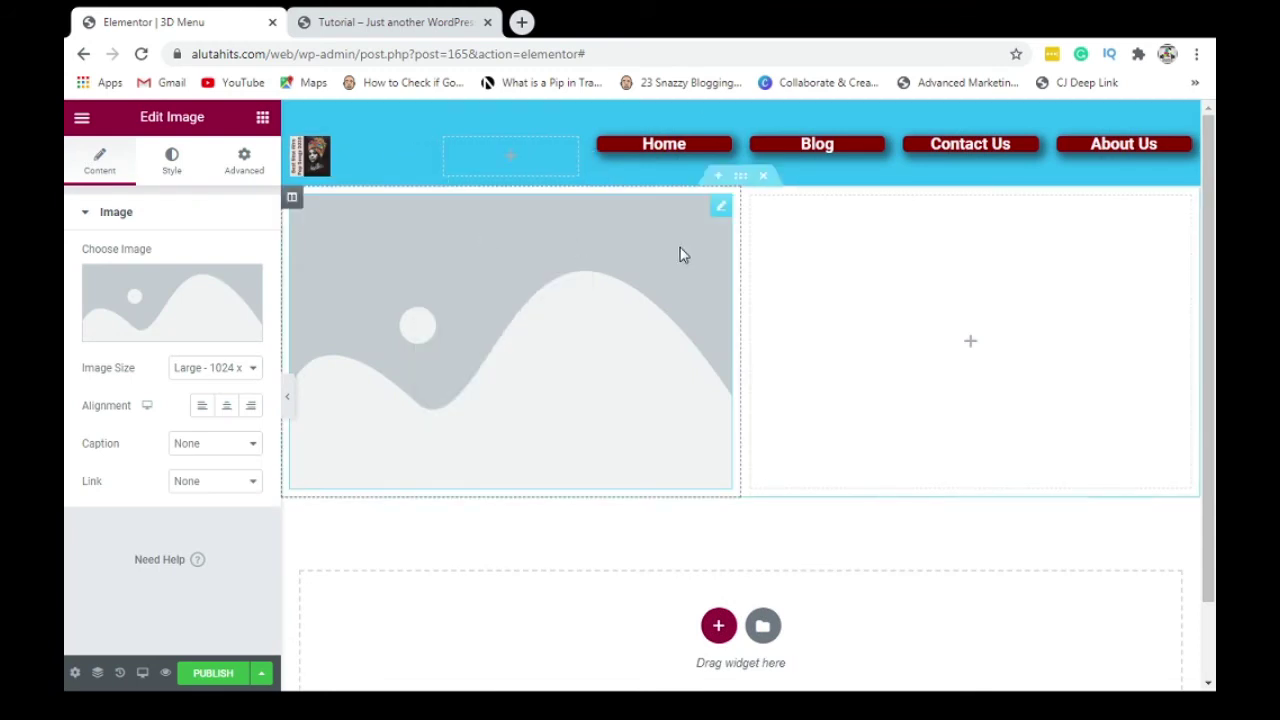
{"action": "right_click", "coordinate": [721, 214]}
{"action": "left_click", "coordinate": [760, 311]}
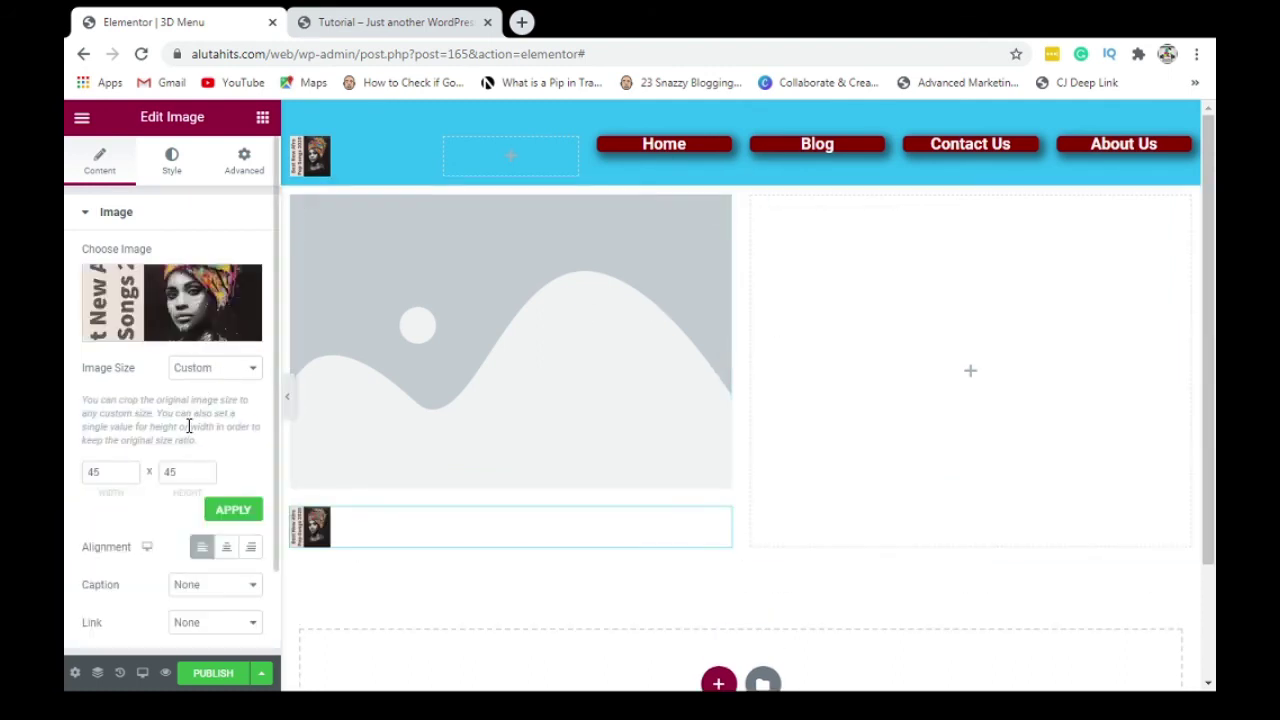
{"action": "left_click", "coordinate": [458, 326]}
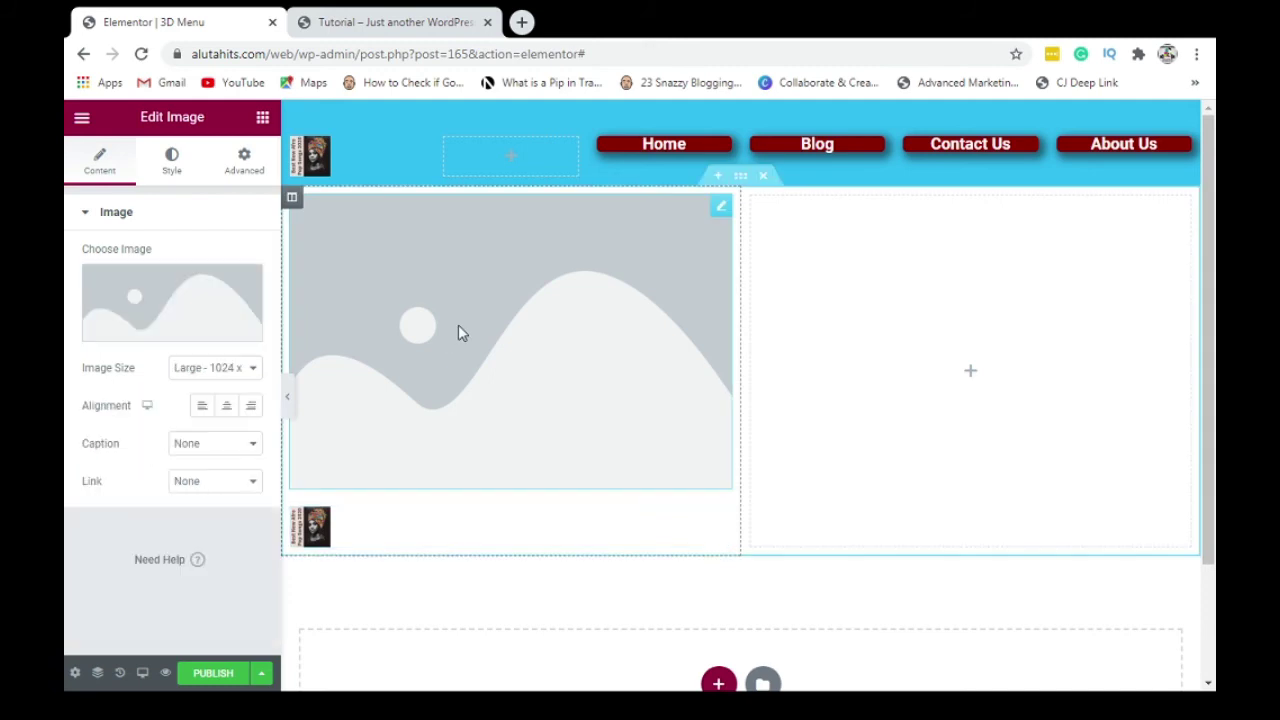
{"action": "right_click", "coordinate": [722, 213]}
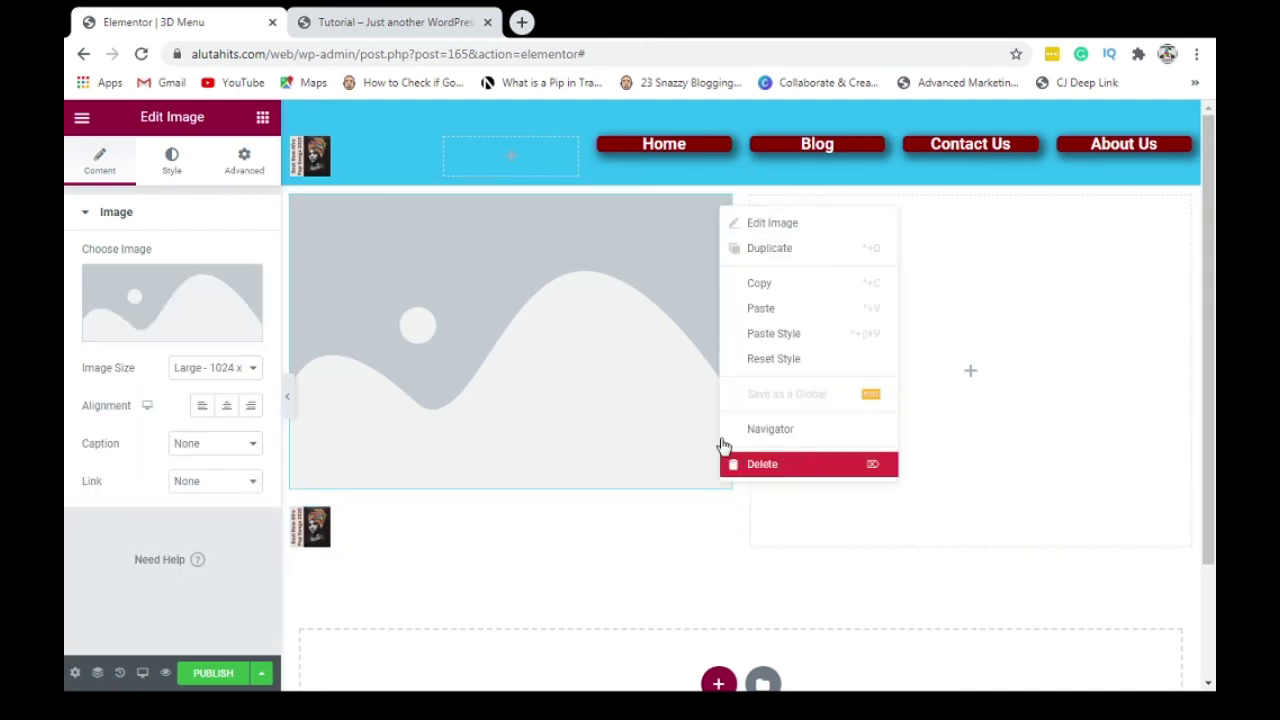
{"action": "key", "text": "Delete"}
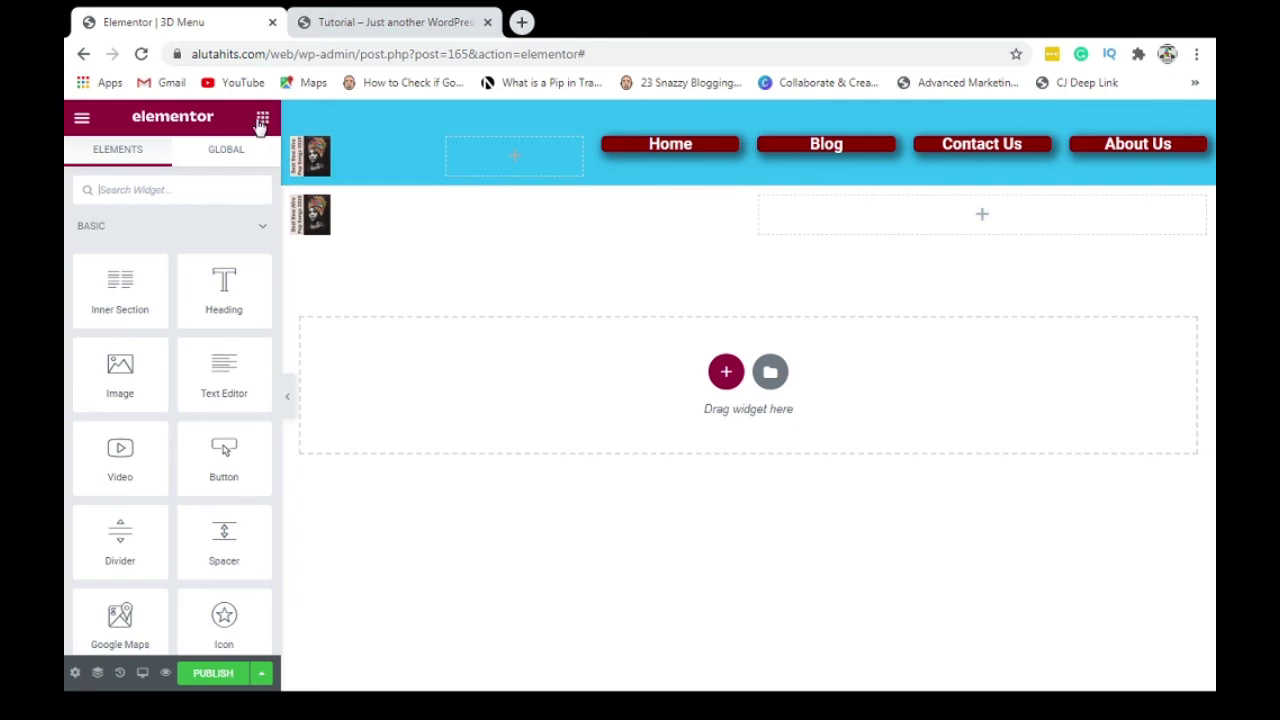
Search the widgets for "menu" and place the HFB Navigation Menu widget in the lower section's empty second column
{"action": "left_click", "coordinate": [197, 190]}
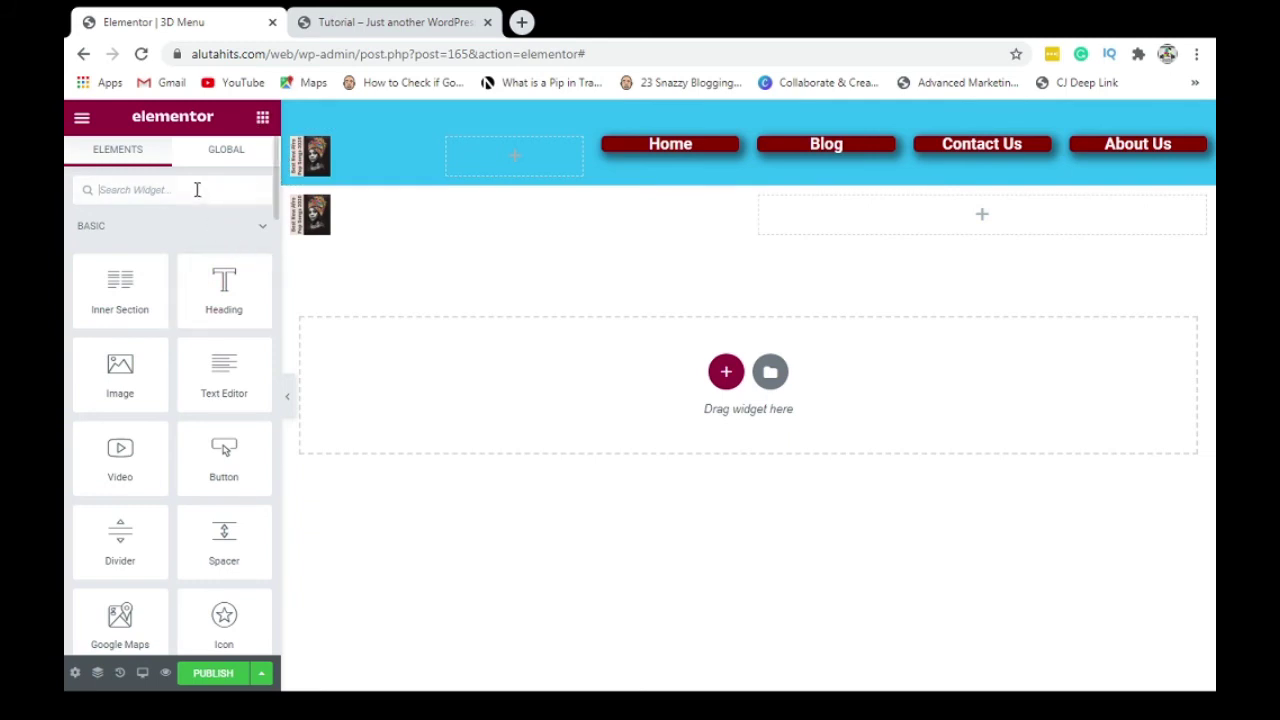
{"action": "type", "text": "menu"}
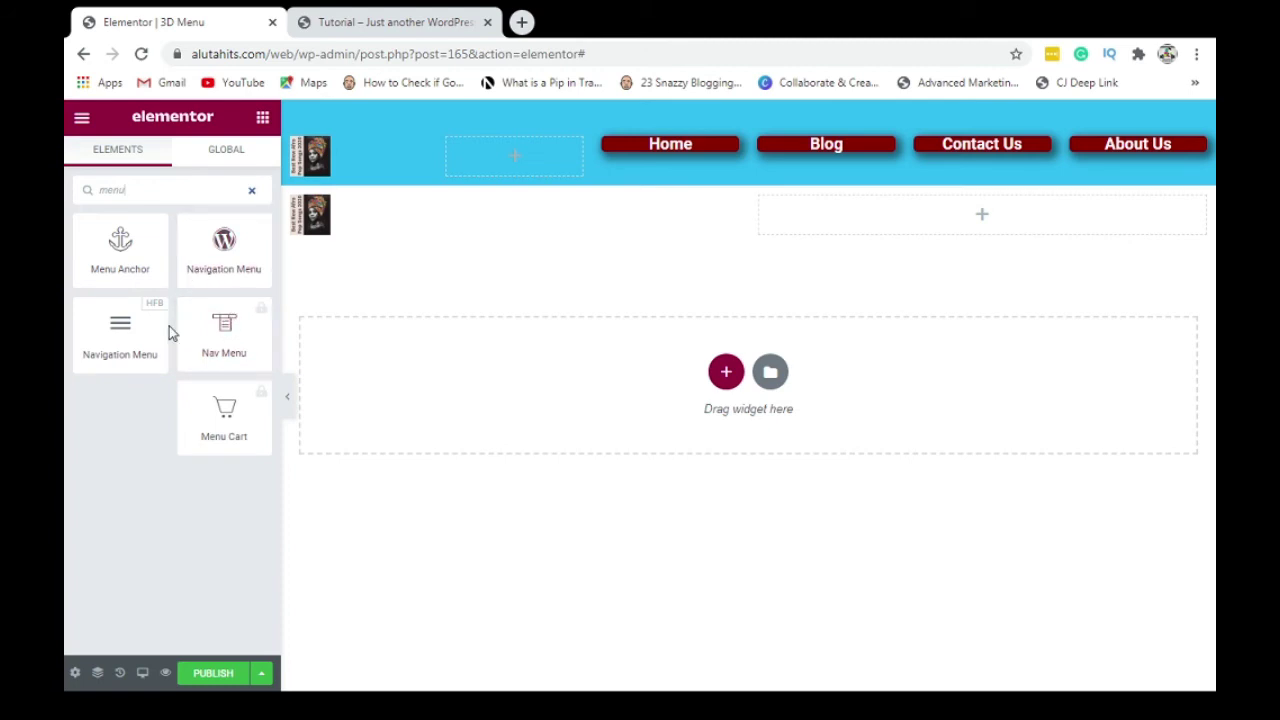
{"action": "left_click_drag", "start_coordinate": [130, 326], "coordinate": [820, 209]}
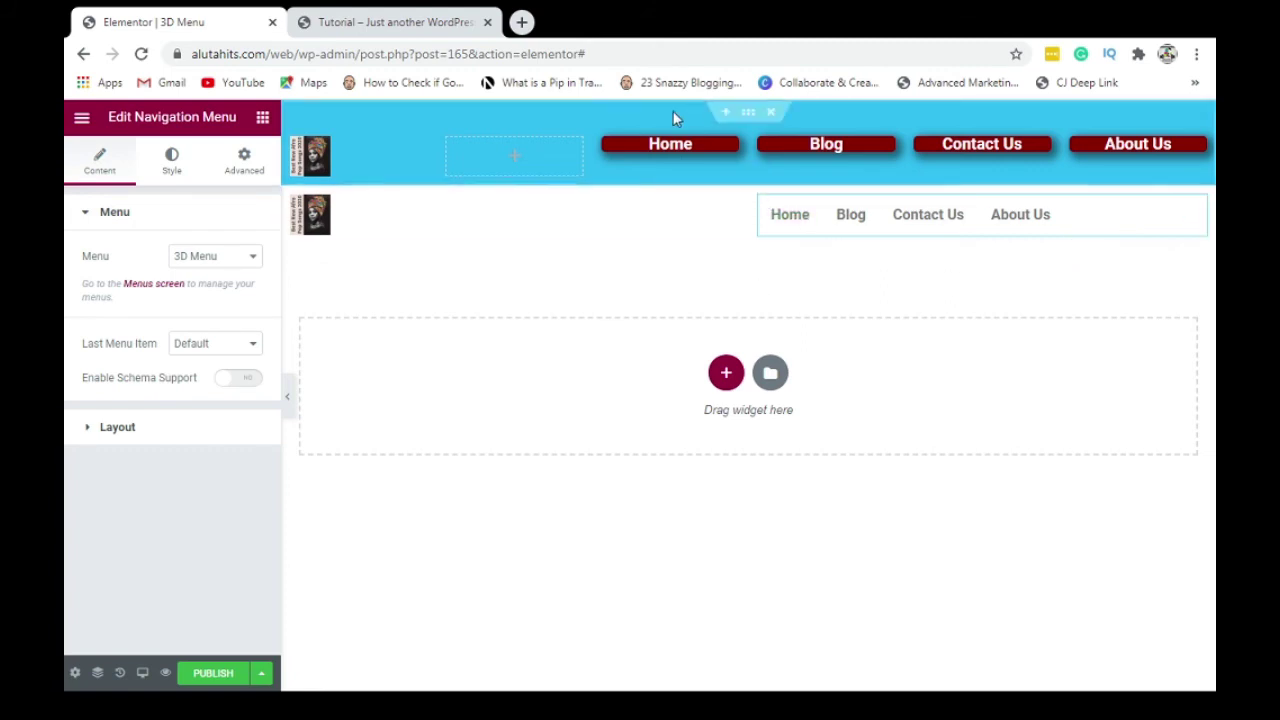
Copy the upper menu section and paste its style onto the section below it
{"action": "right_click", "coordinate": [748, 117]}
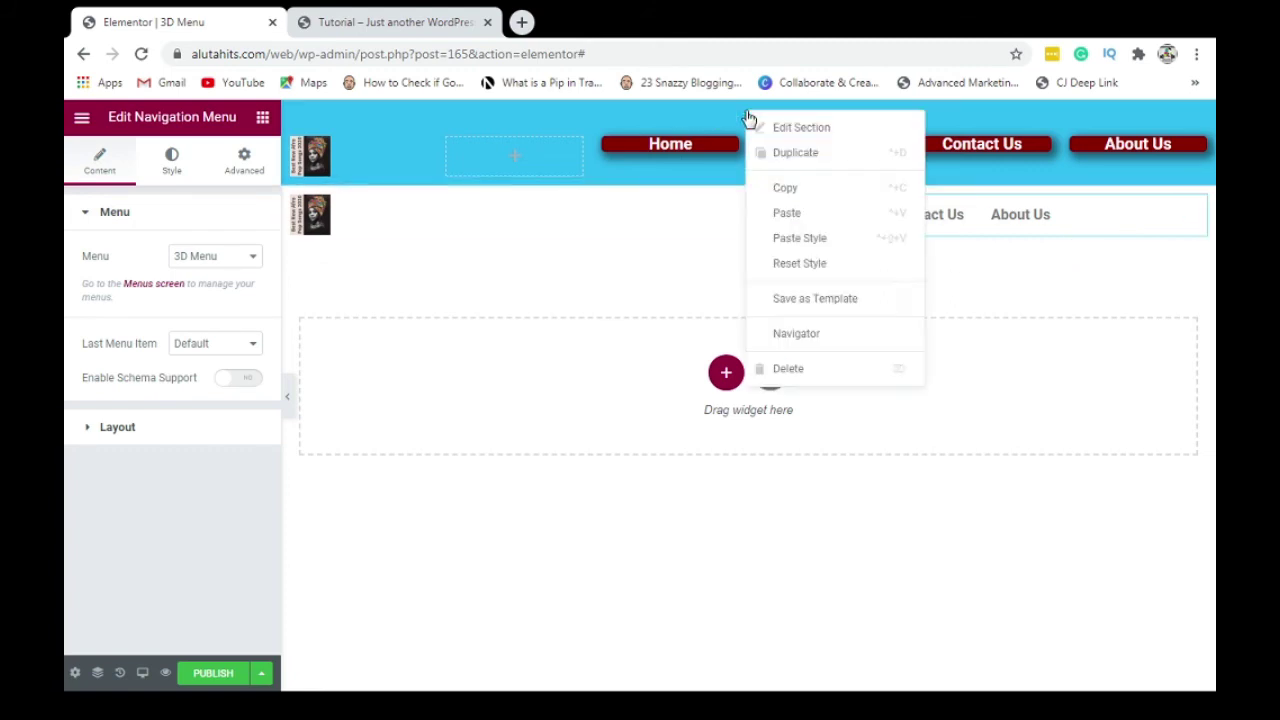
{"action": "left_click", "coordinate": [797, 192]}
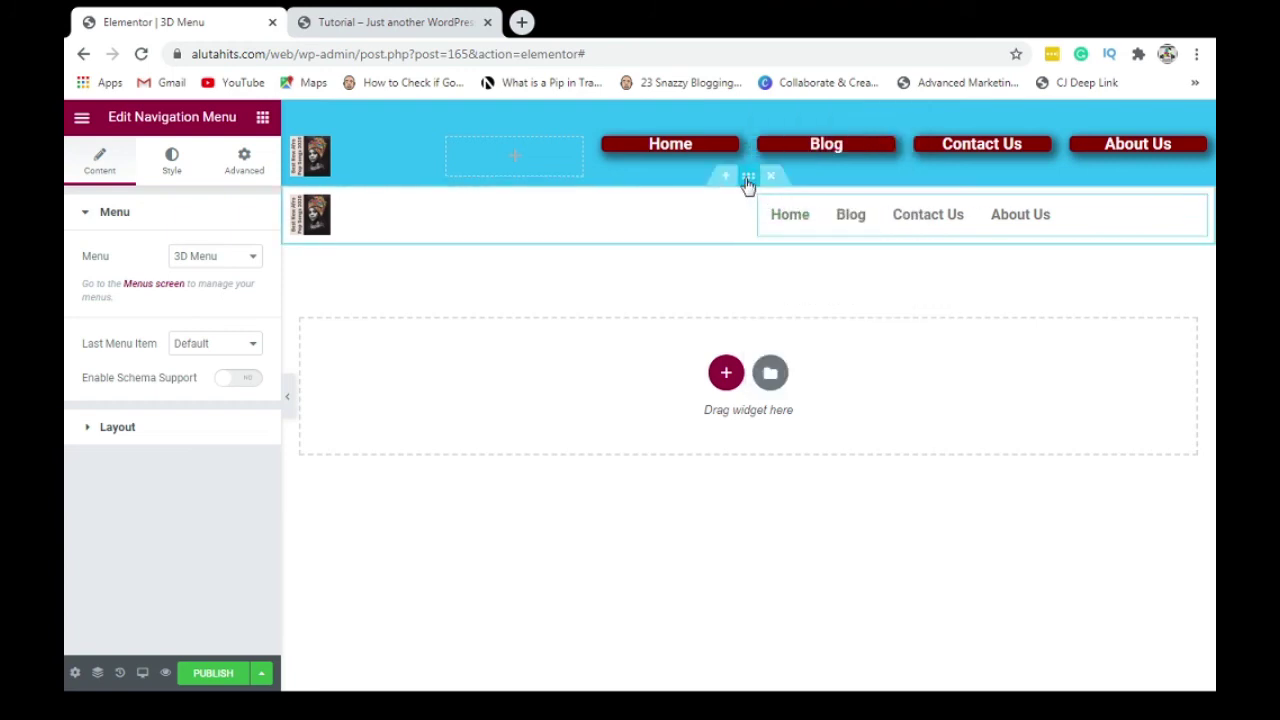
{"action": "right_click", "coordinate": [748, 180]}
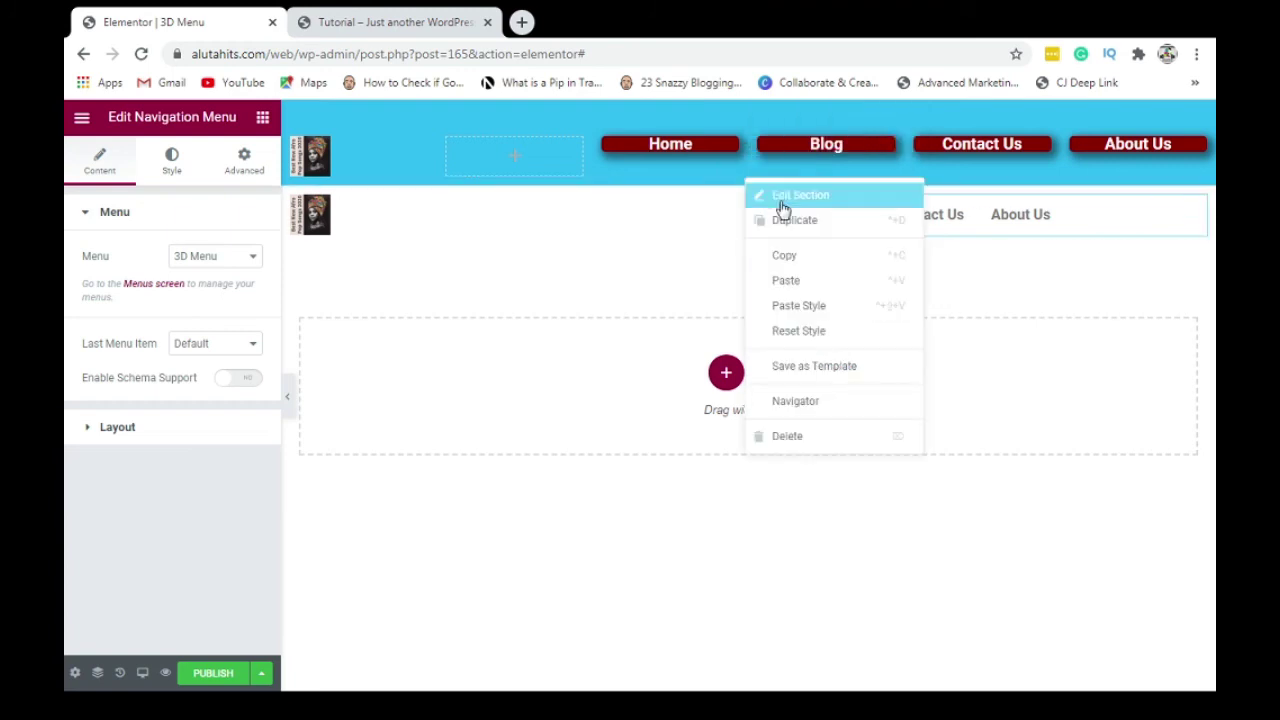
{"action": "left_click", "coordinate": [800, 310]}
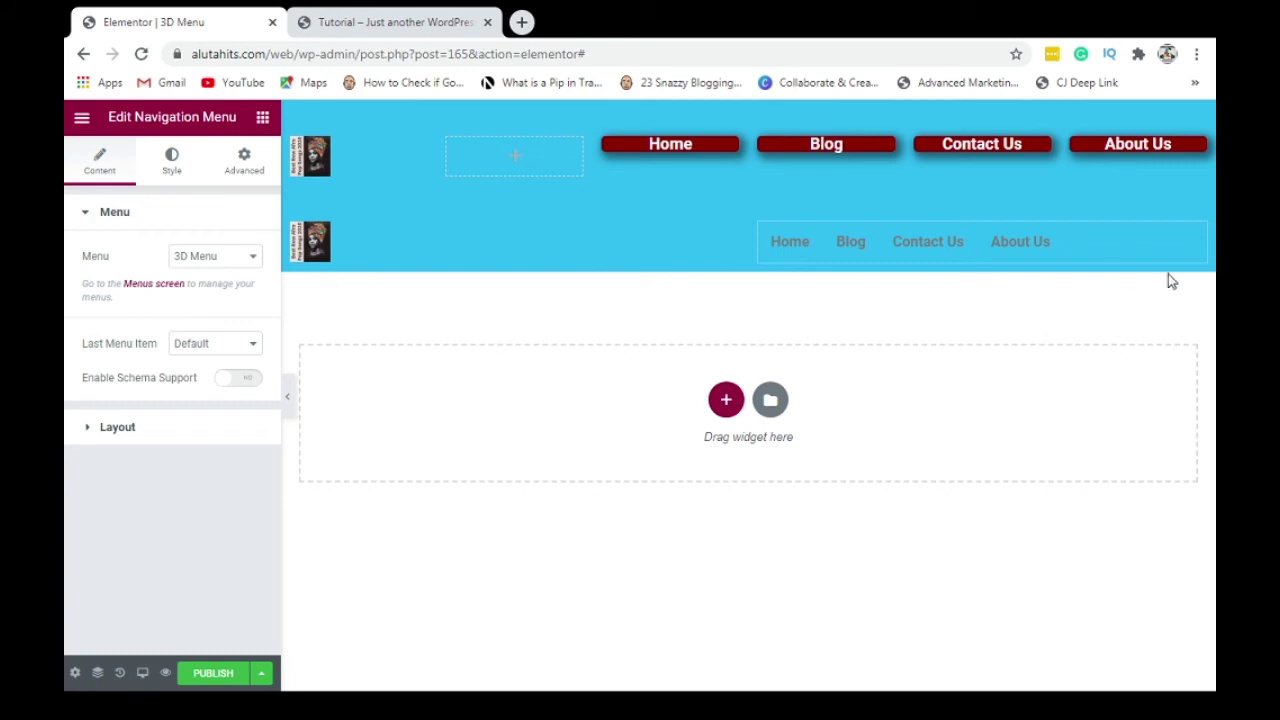
In the navigation menu's layout settings, align the responsive menu icon right and set the menu alignment to Justify
{"action": "left_click", "coordinate": [211, 427]}
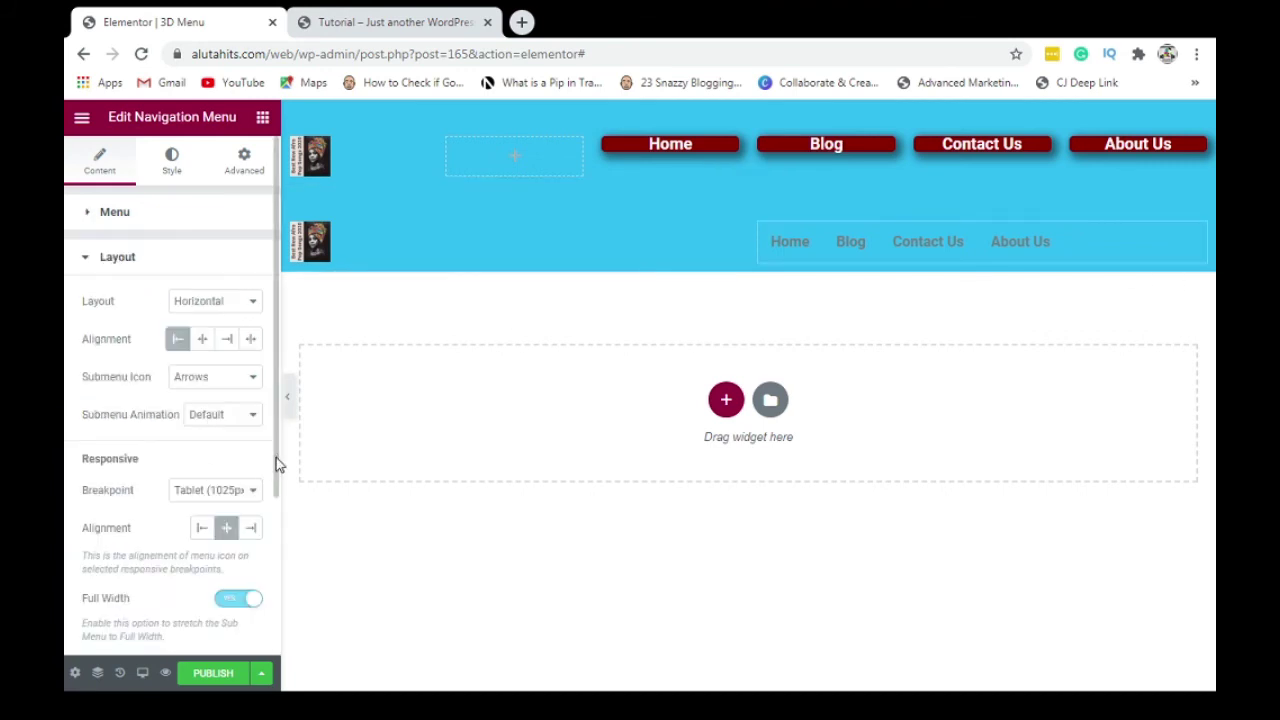
{"action": "left_click_drag", "start_coordinate": [277, 463], "coordinate": [277, 517]}
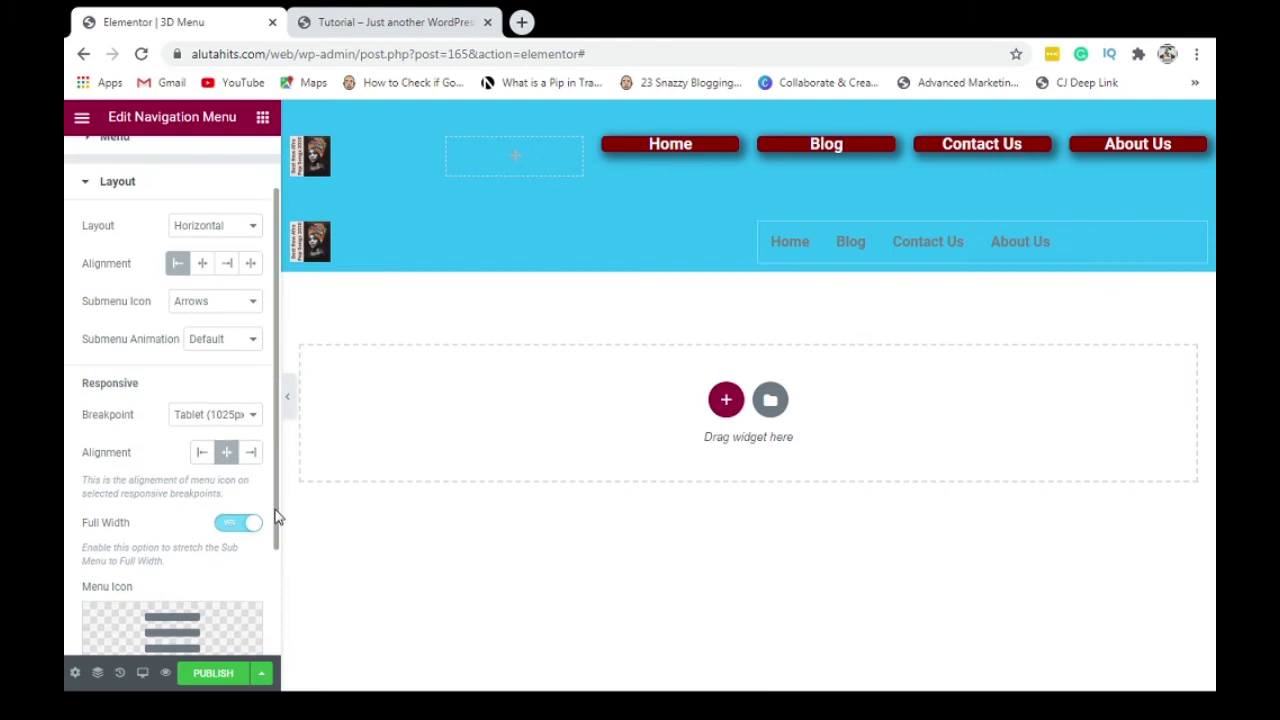
{"action": "left_click", "coordinate": [254, 455]}
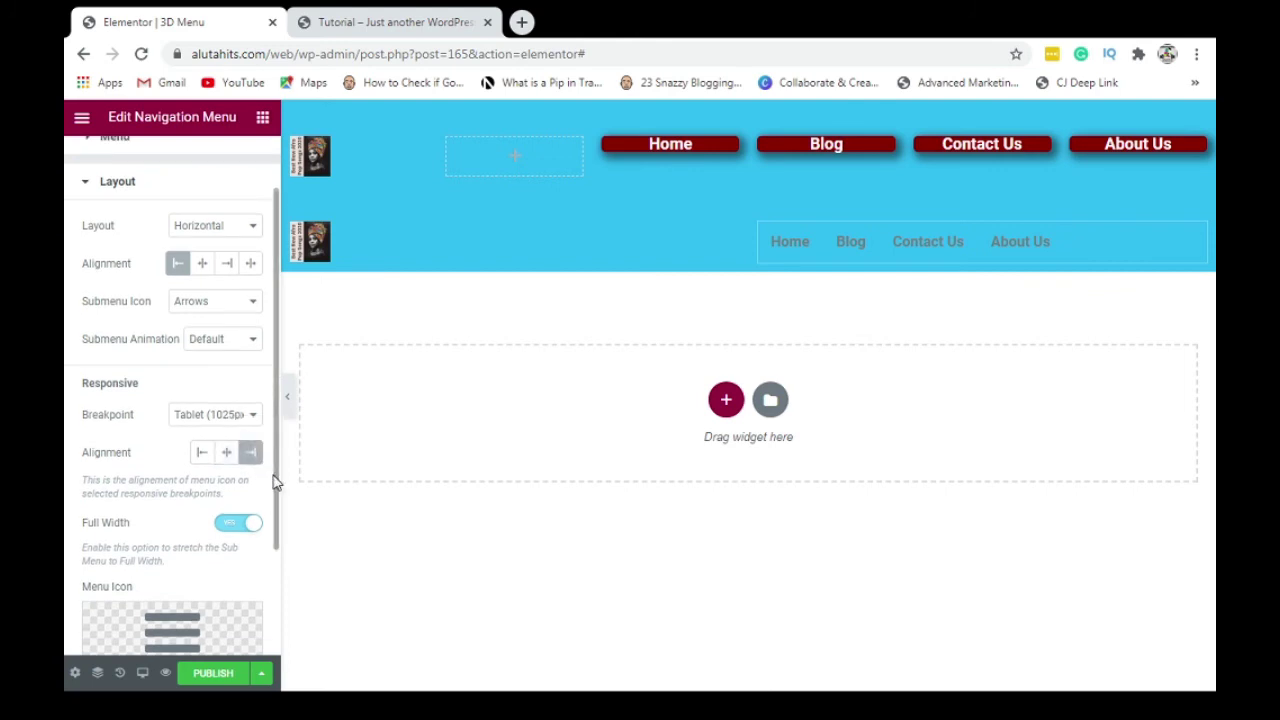
{"action": "scroll", "coordinate": [277, 478], "scroll_direction": "down", "scroll_amount": 3}
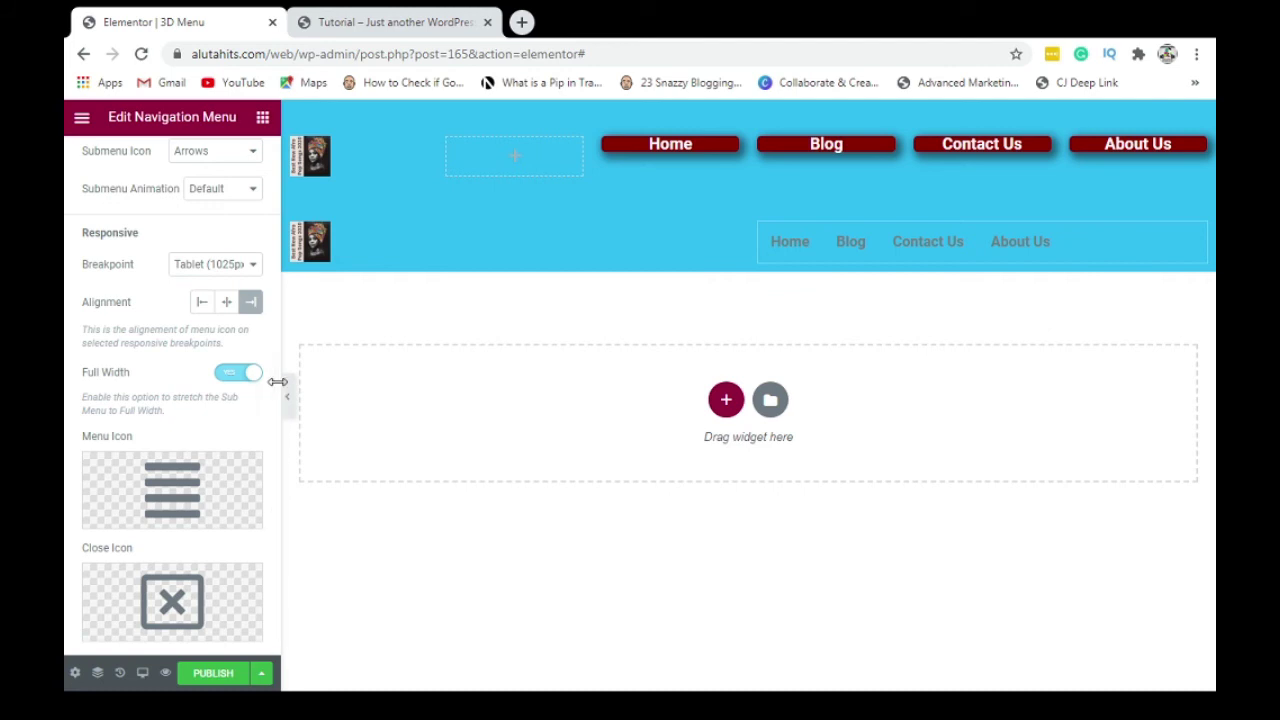
{"action": "left_click_drag", "start_coordinate": [276, 382], "coordinate": [276, 284]}
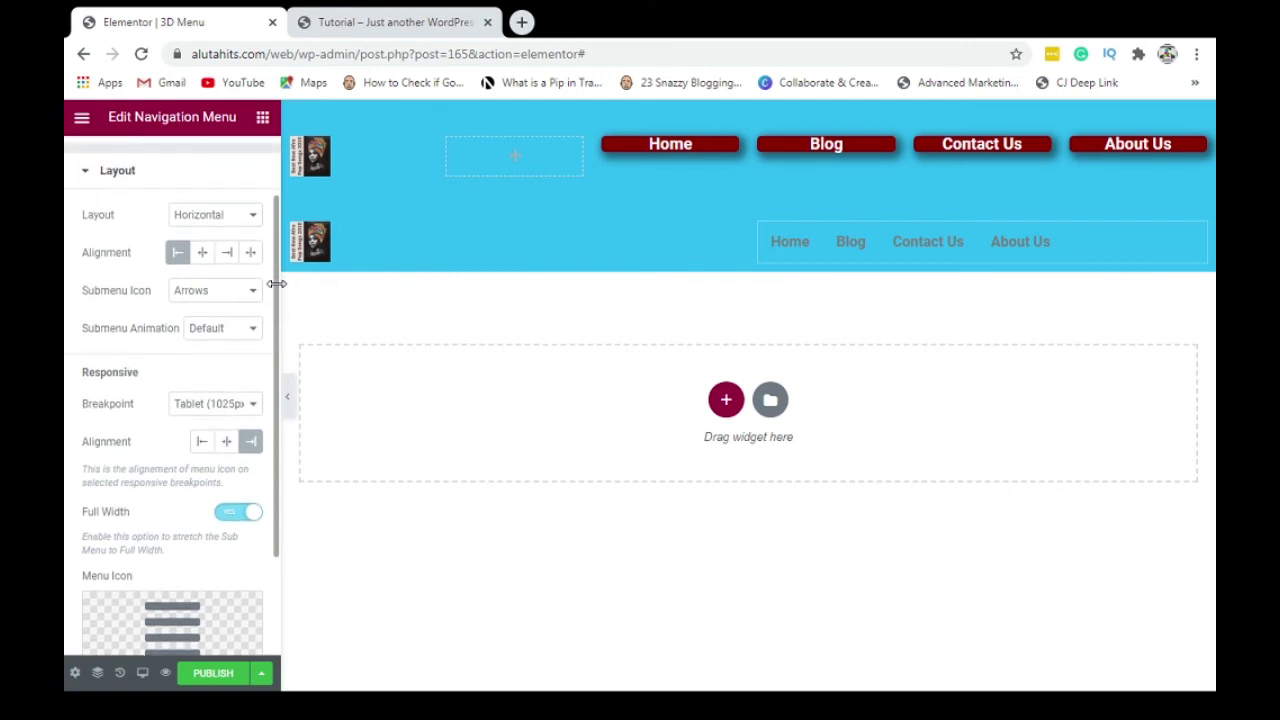
{"action": "left_click", "coordinate": [250, 256]}
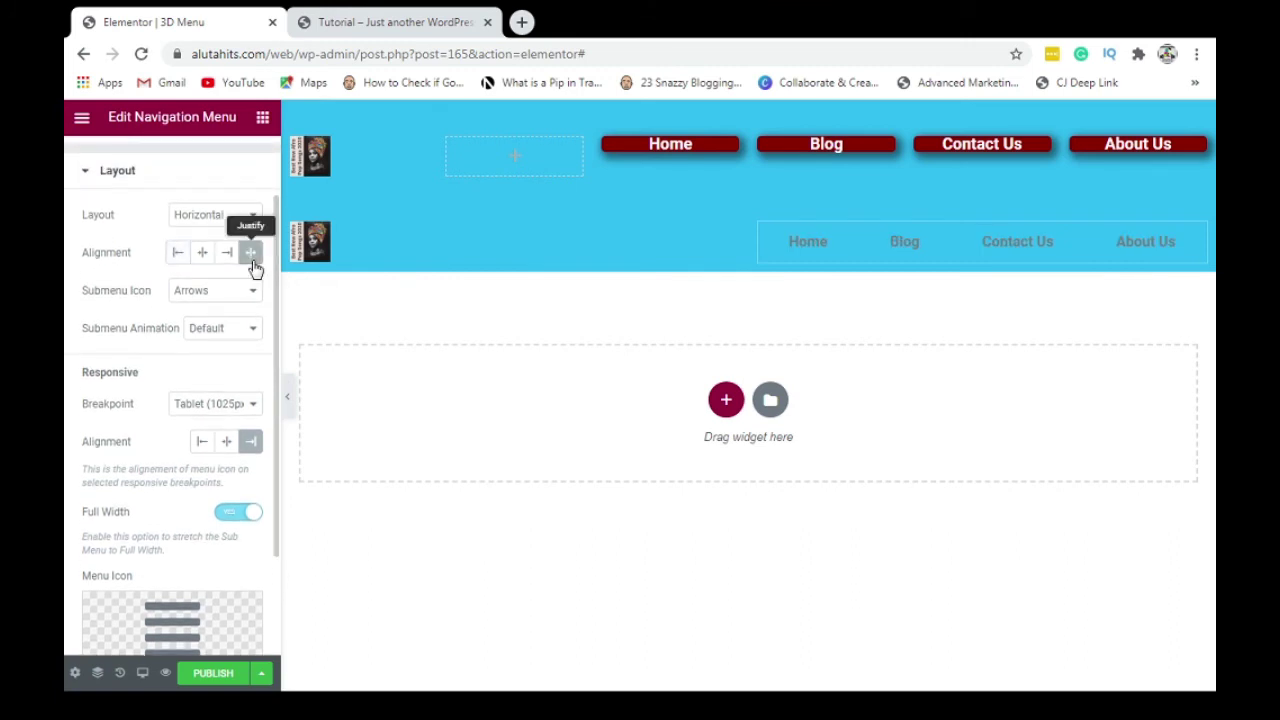
{"action": "left_click", "coordinate": [236, 172]}
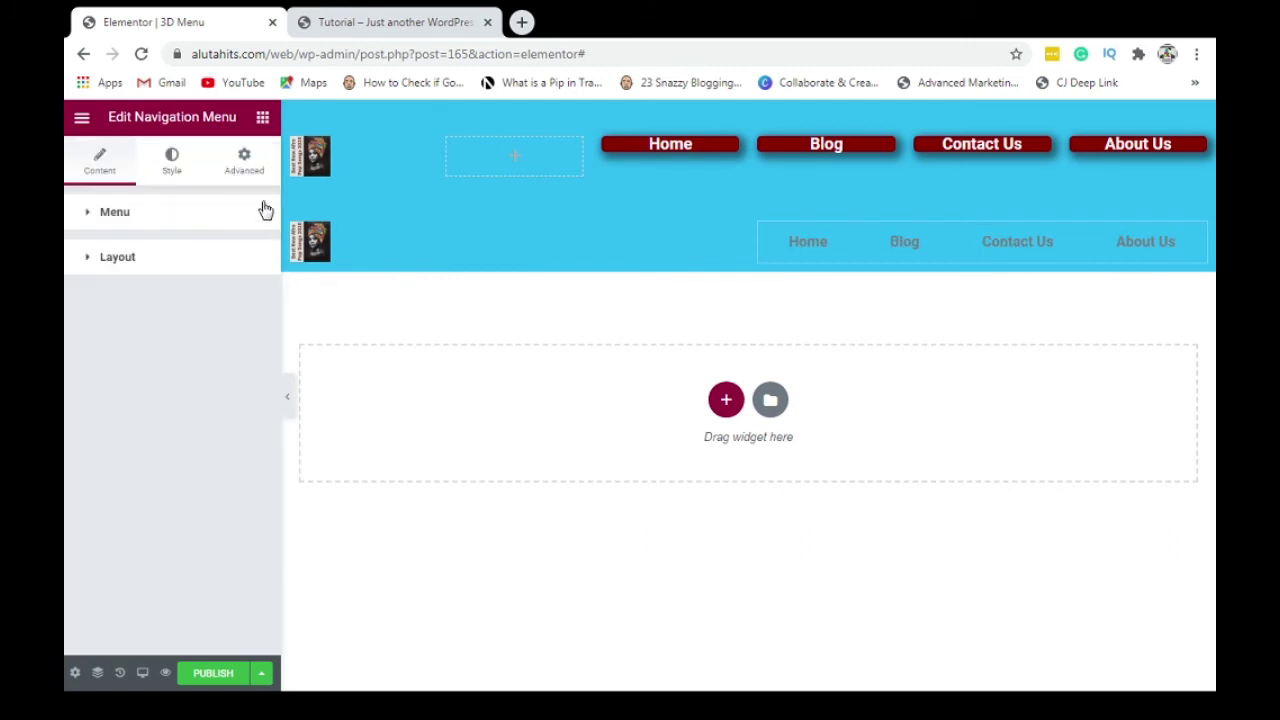
Set the normal text color of the navigation menu's dropdown to #FFFDFD
{"action": "left_click", "coordinate": [190, 160]}
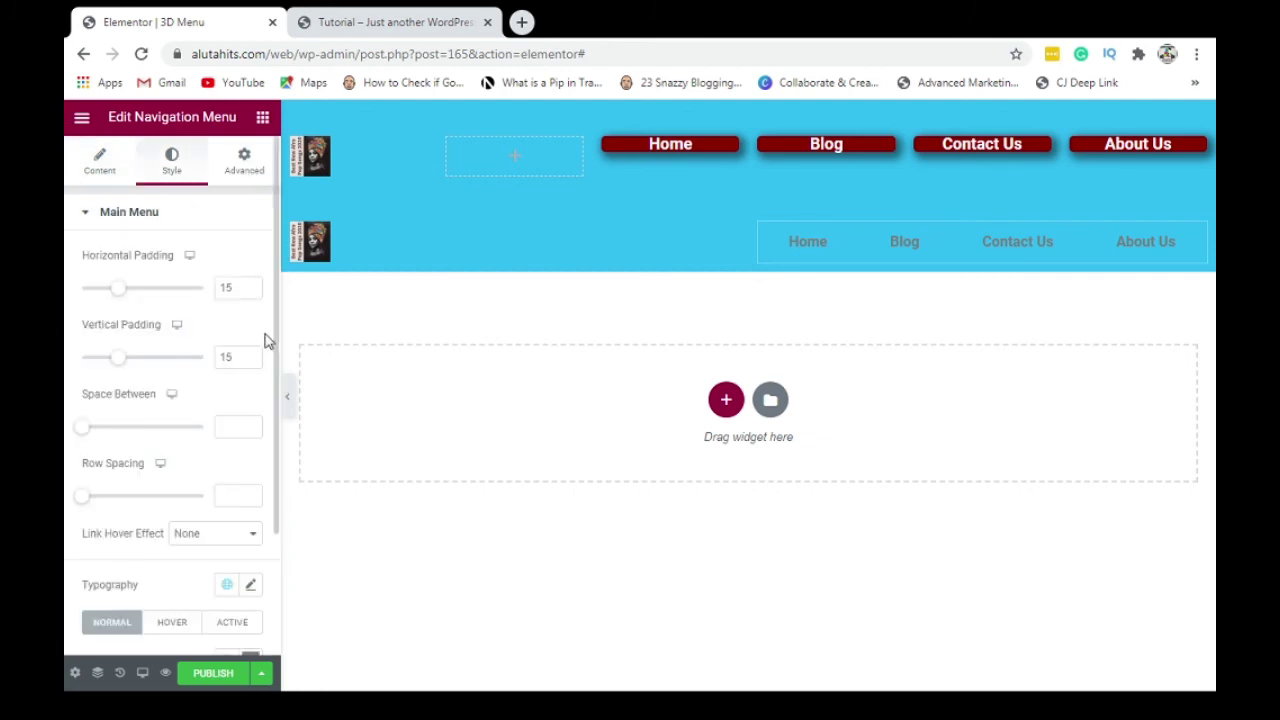
{"action": "scroll", "coordinate": [273, 343], "scroll_direction": "down", "scroll_amount": 2}
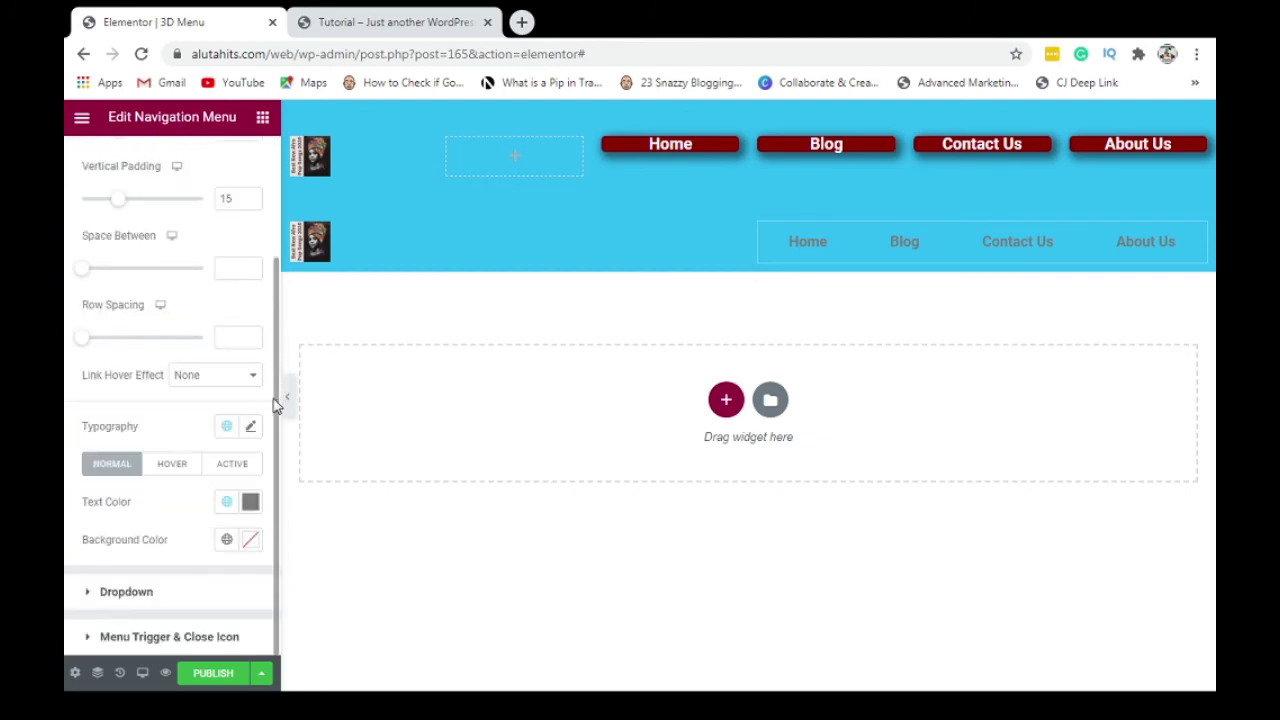
{"action": "left_click", "coordinate": [199, 596]}
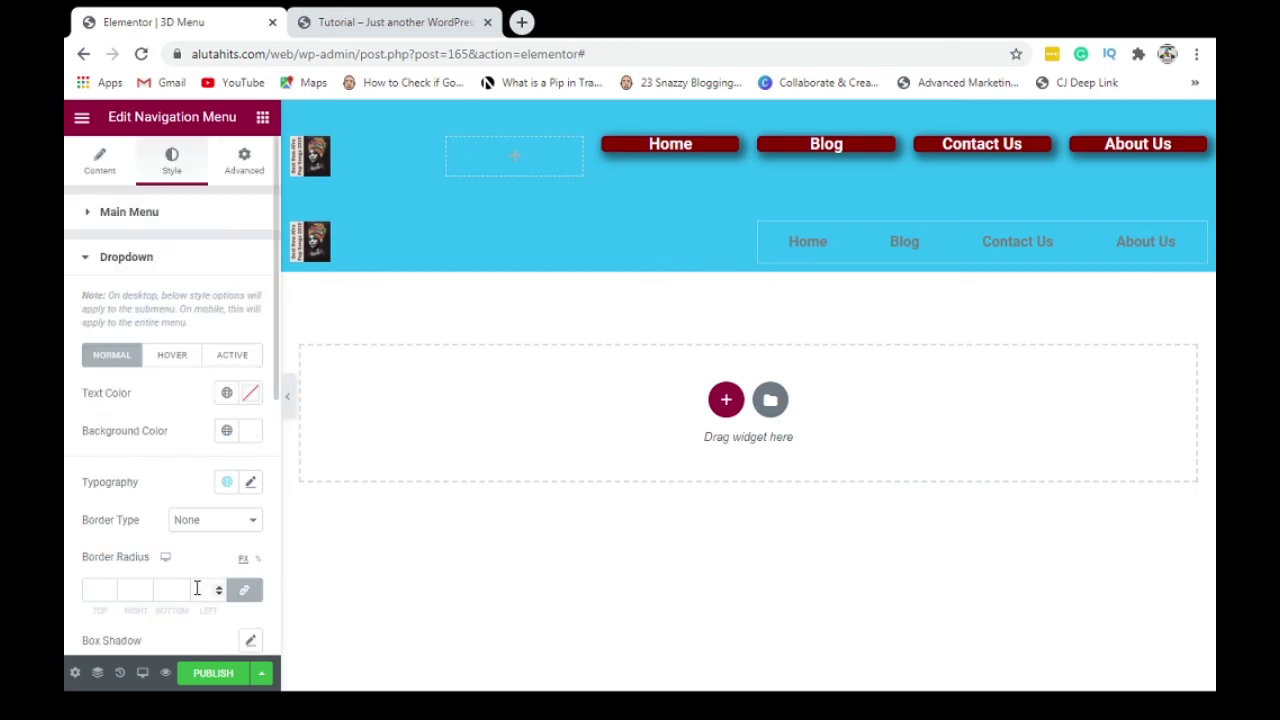
{"action": "left_click", "coordinate": [250, 395]}
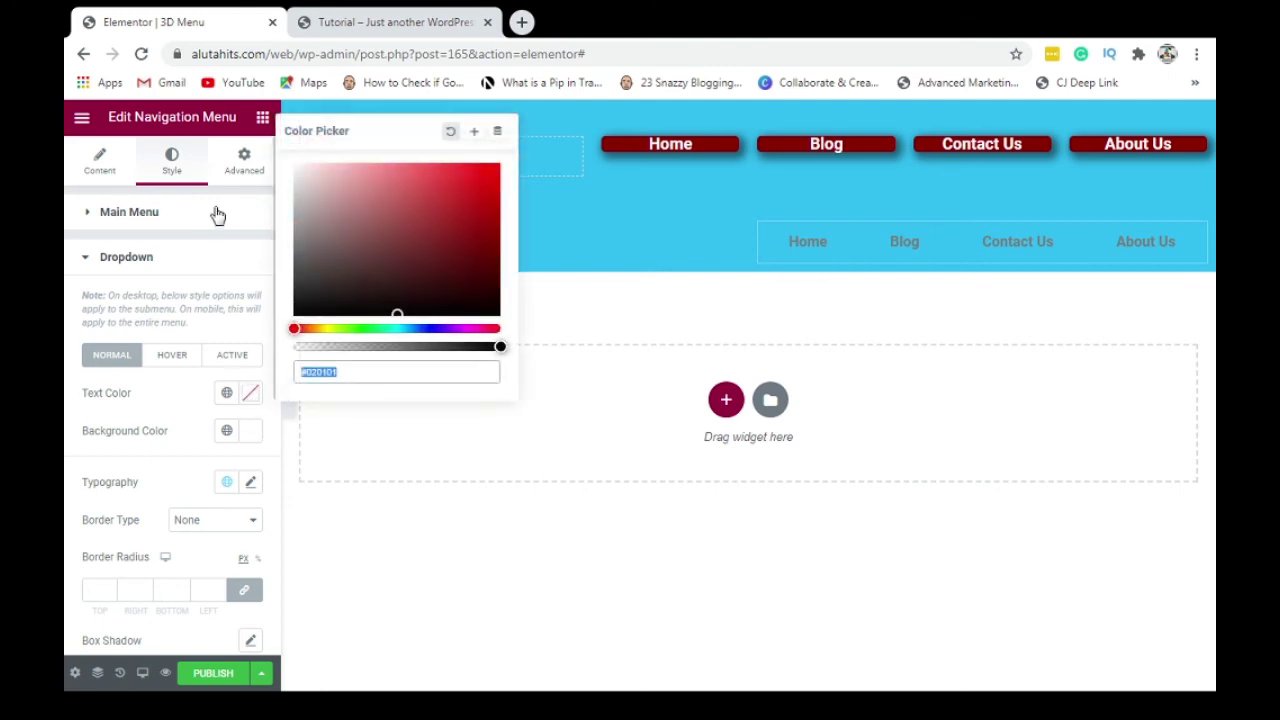
{"action": "type", "text": "#FFFDFD"}
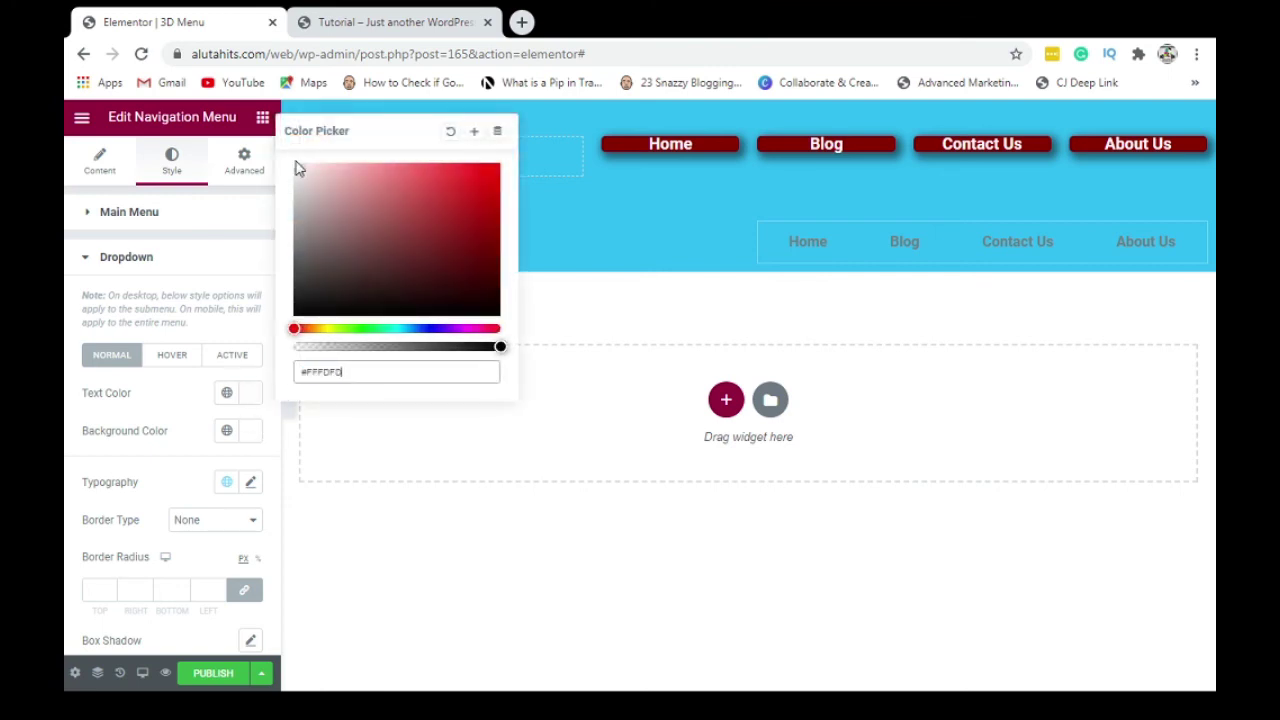
Set the dropdown's normal background color to a light blue close to the header's background
{"action": "left_click", "coordinate": [251, 441]}
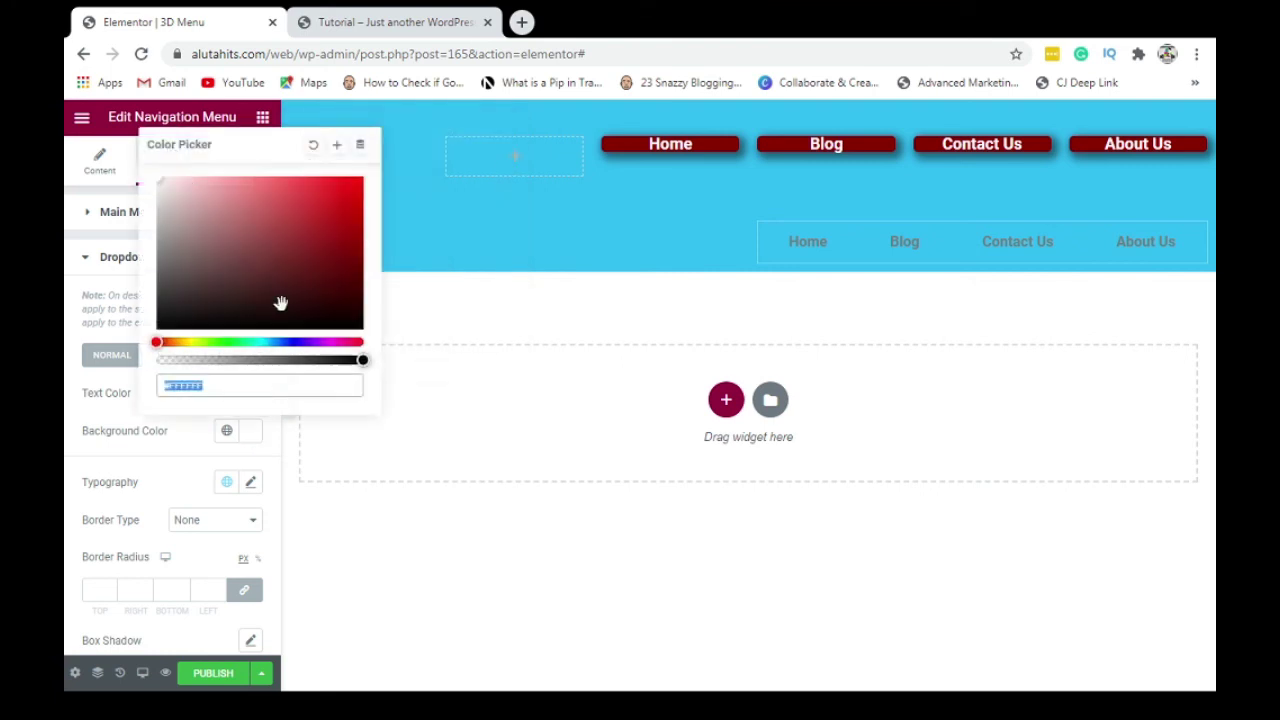
{"action": "left_click", "coordinate": [271, 342]}
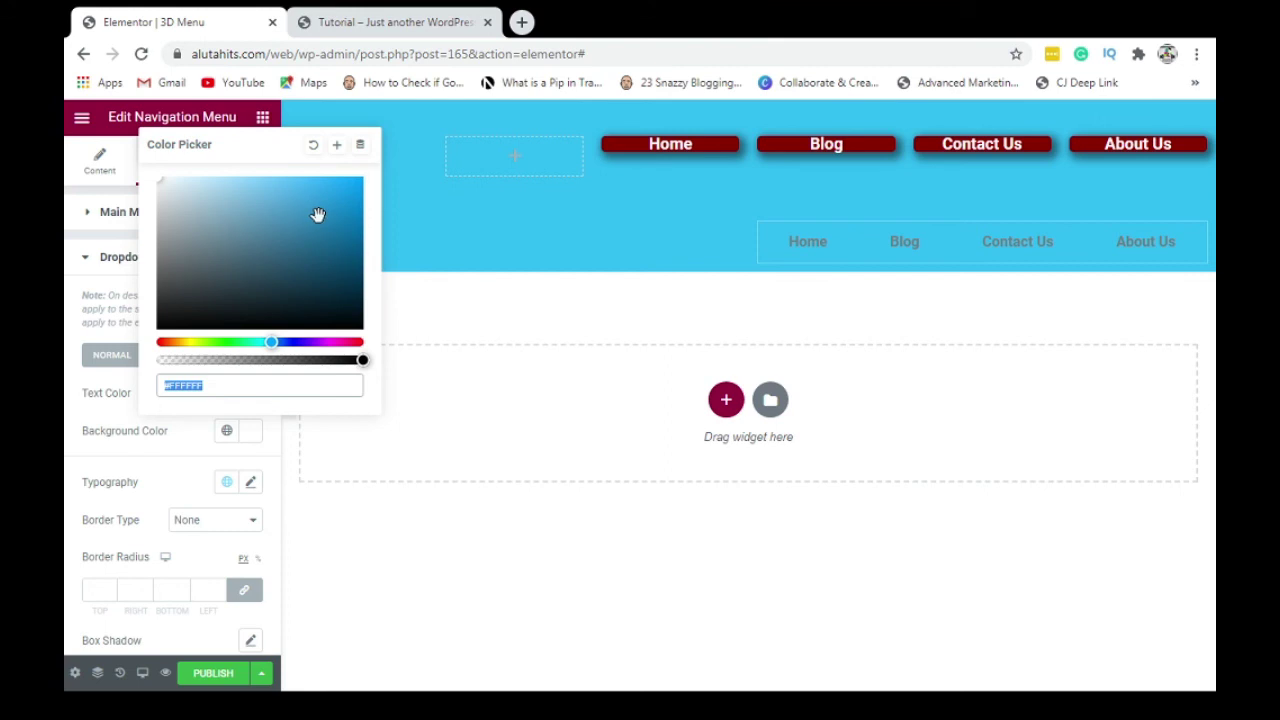
{"action": "left_click", "coordinate": [267, 342]}
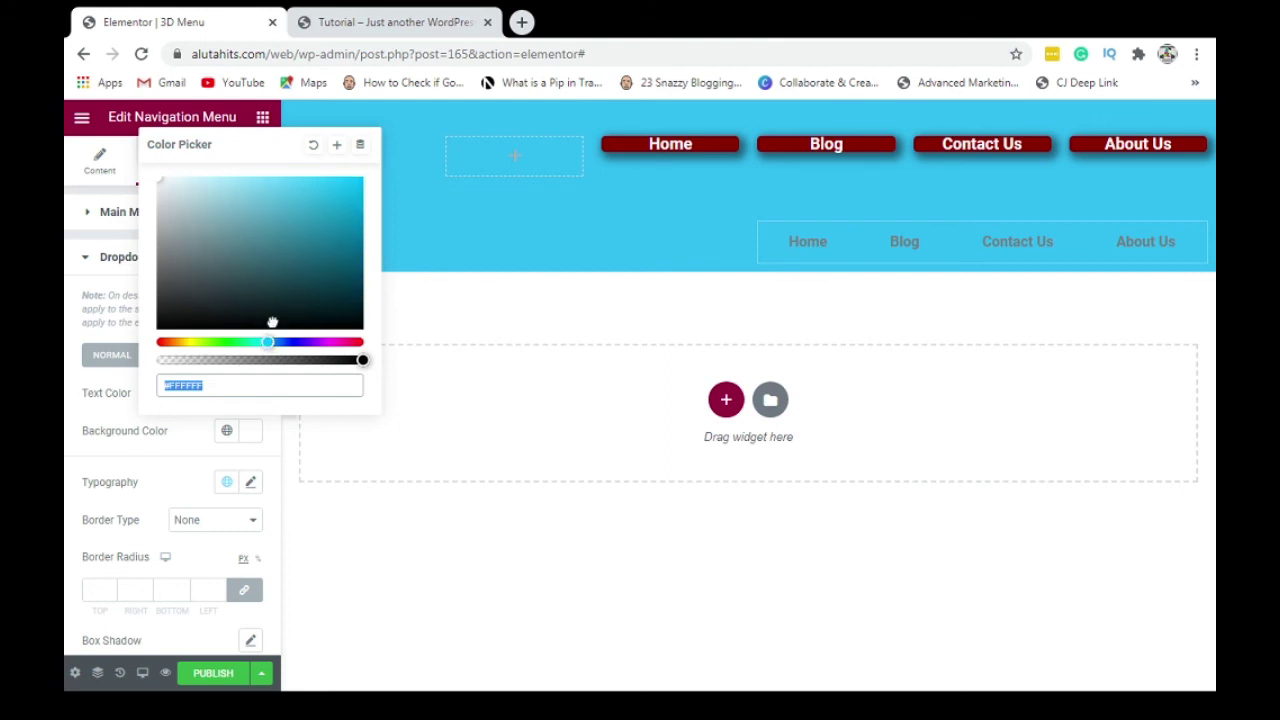
{"action": "left_click", "coordinate": [327, 197]}
{"action": "left_click_drag", "start_coordinate": [333, 190], "coordinate": [333, 198]}
{"action": "left_click", "coordinate": [169, 457]}
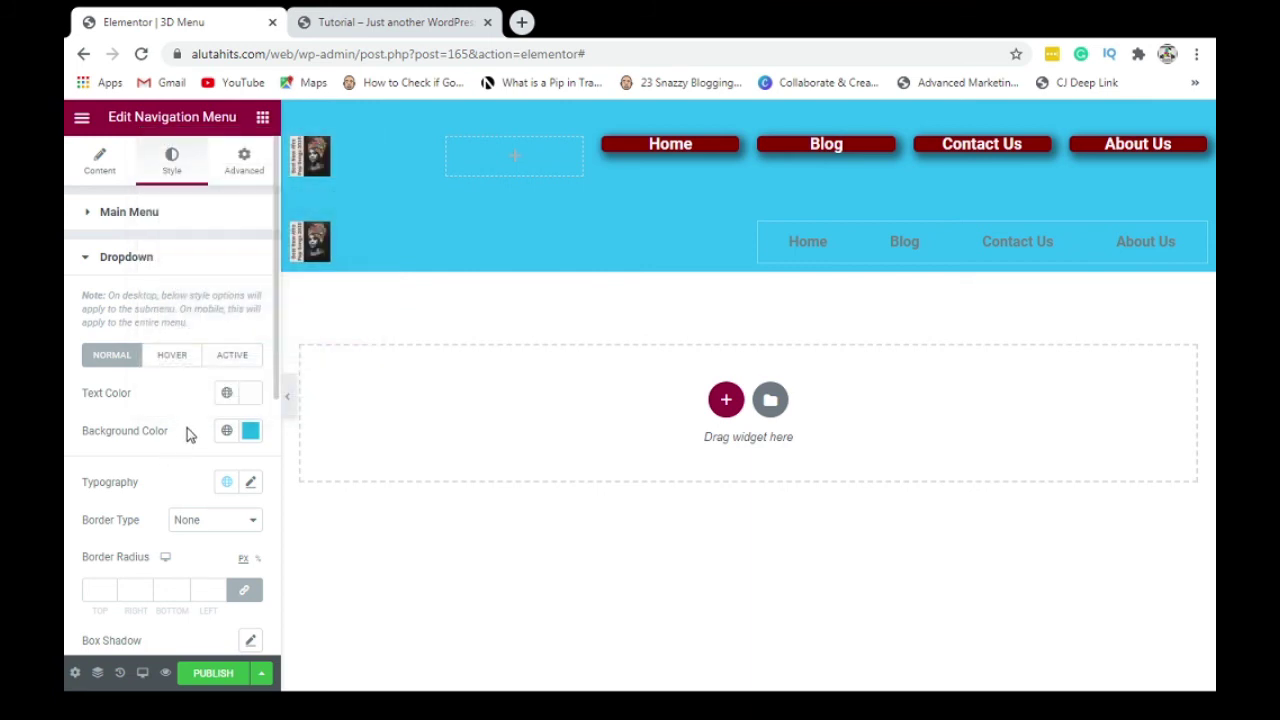
{"action": "left_click", "coordinate": [225, 272]}
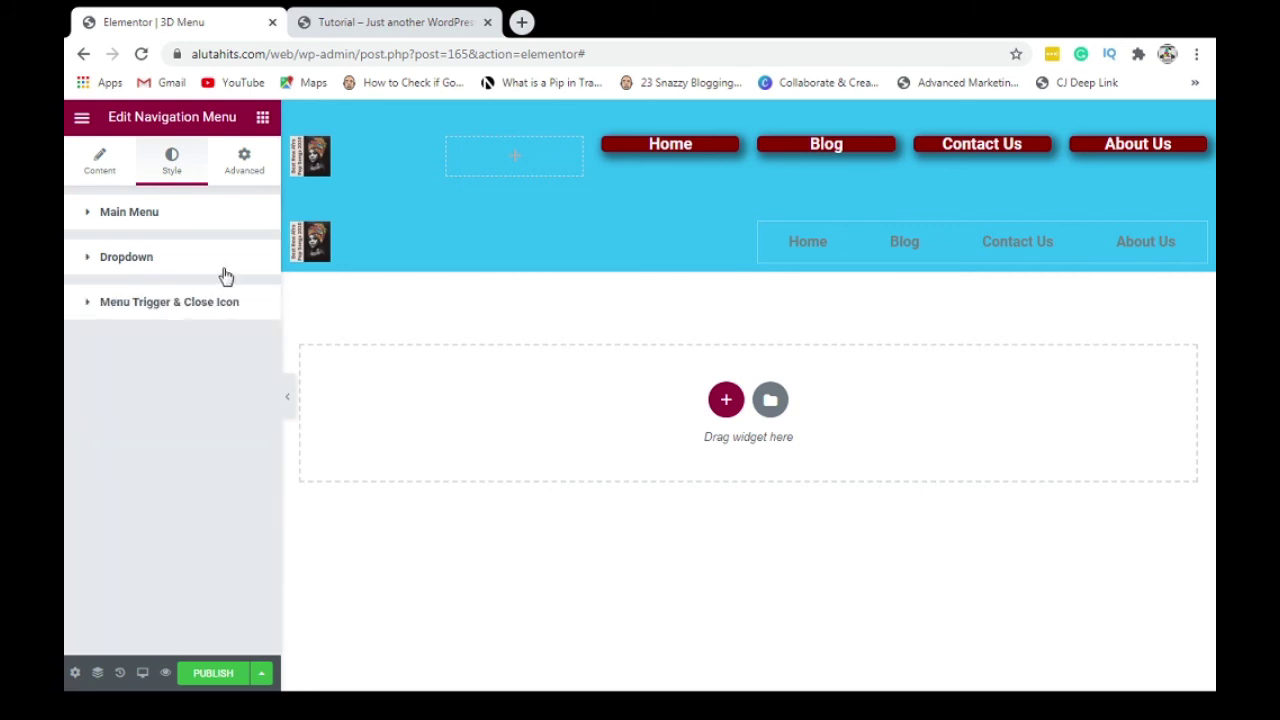
Set the main menu's normal text color to white, #FFFFFF
{"action": "left_click", "coordinate": [210, 220]}
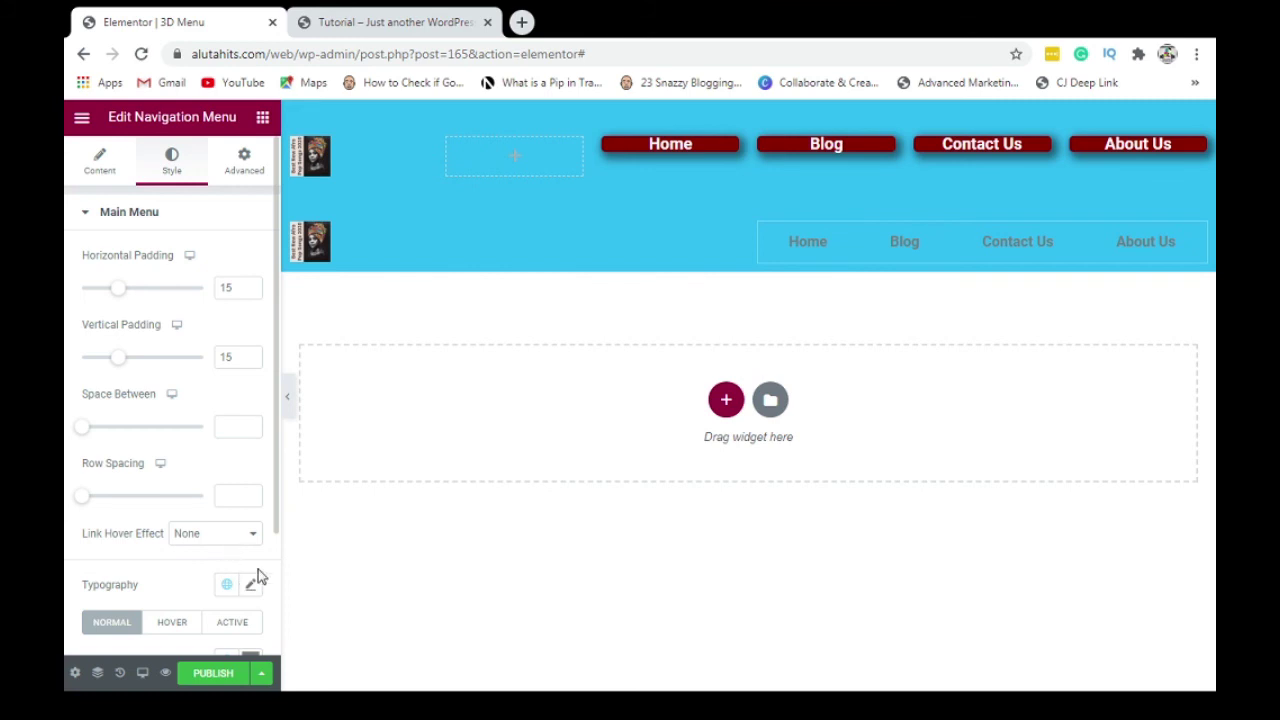
{"action": "left_click_drag", "start_coordinate": [276, 515], "coordinate": [277, 606]}
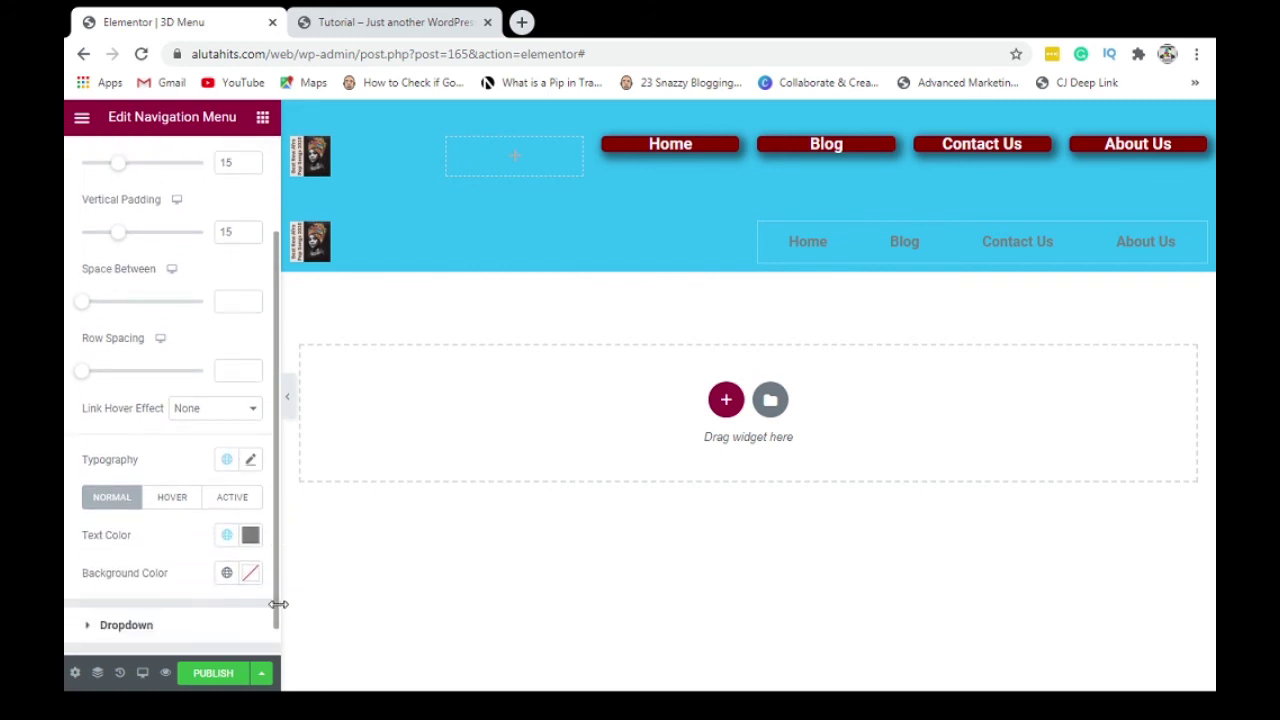
{"action": "left_click", "coordinate": [250, 537]}
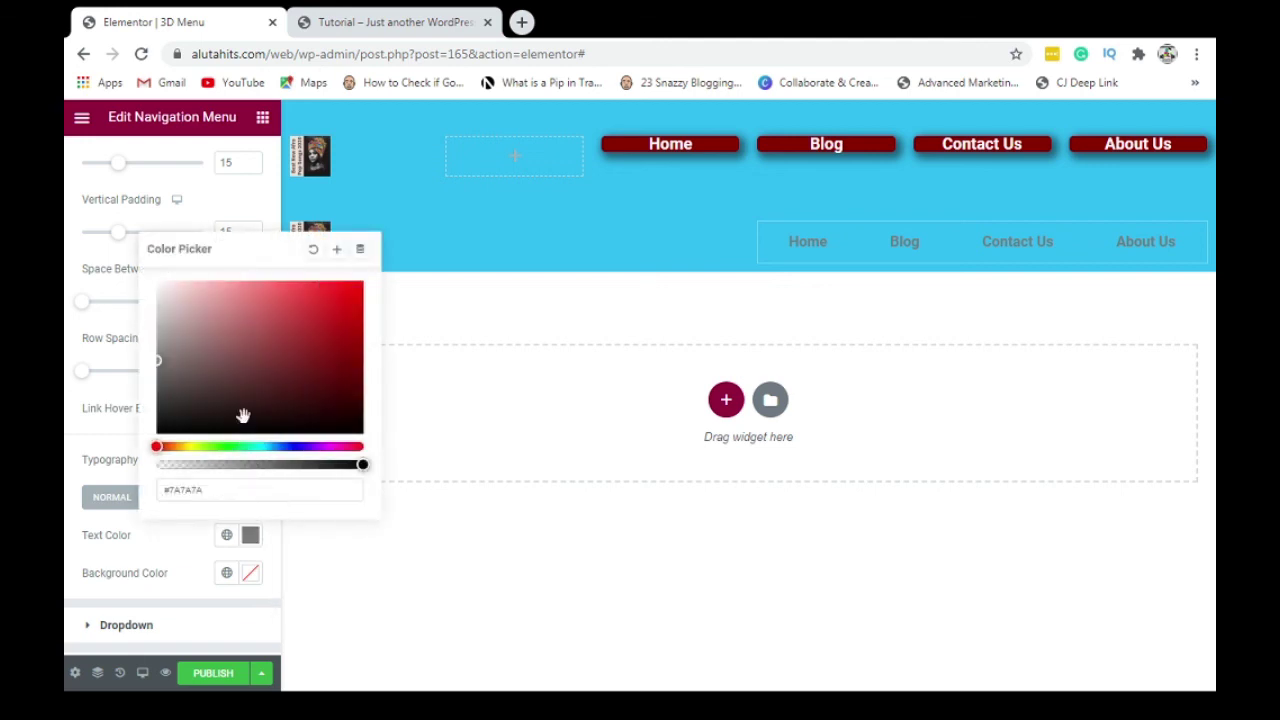
{"action": "left_click", "coordinate": [158, 287]}
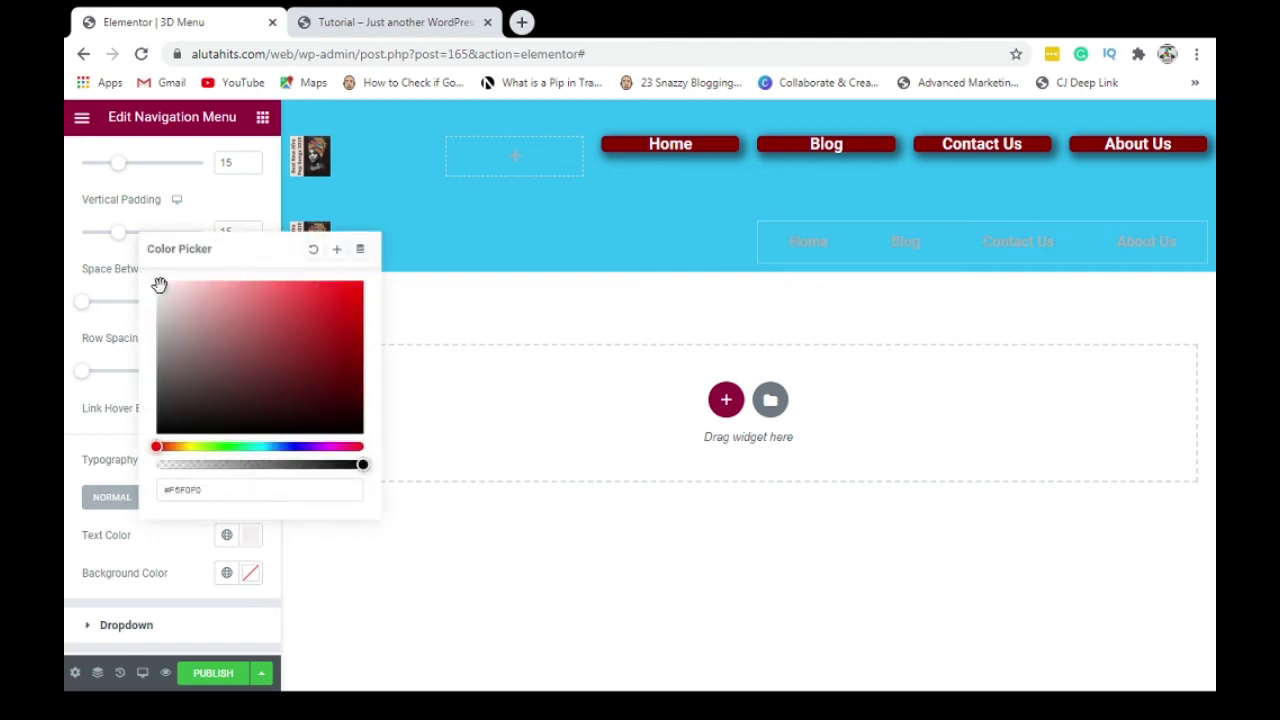
{"action": "left_click", "coordinate": [156, 281]}
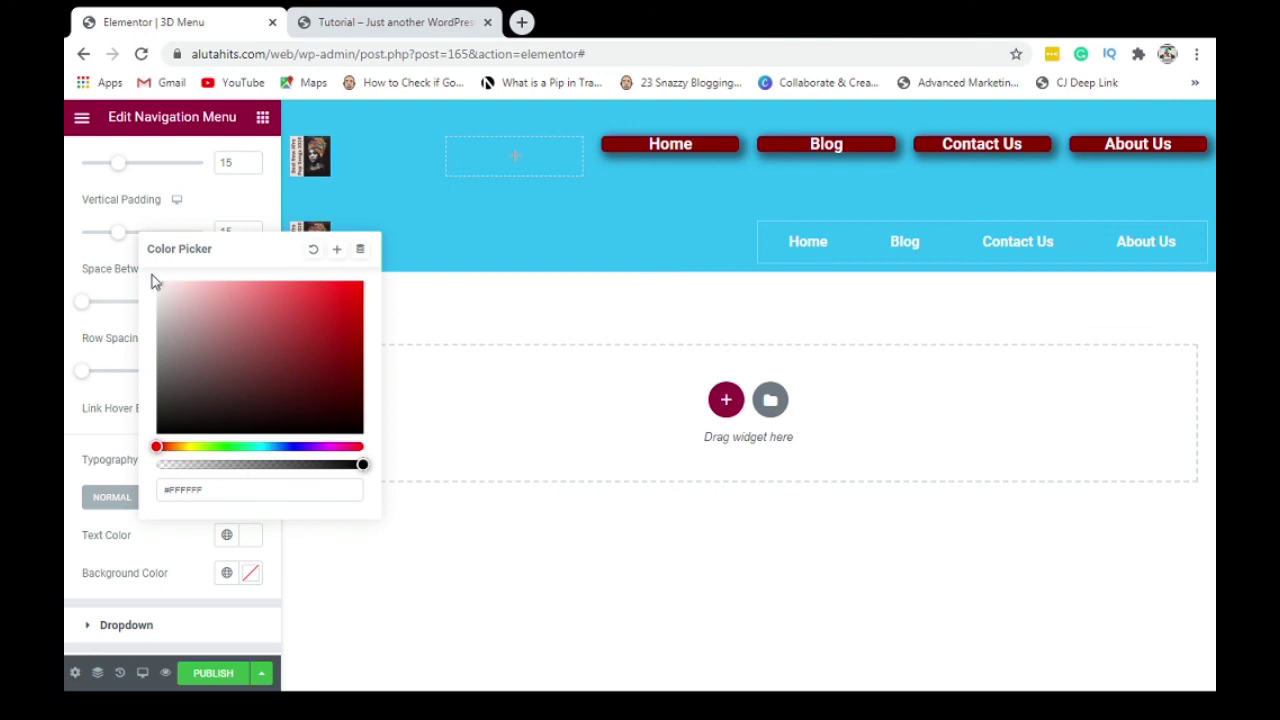
Hide the second section, with the logo and plain navigation menu, on desktop in its responsive visibility settings
{"action": "left_click", "coordinate": [107, 425]}
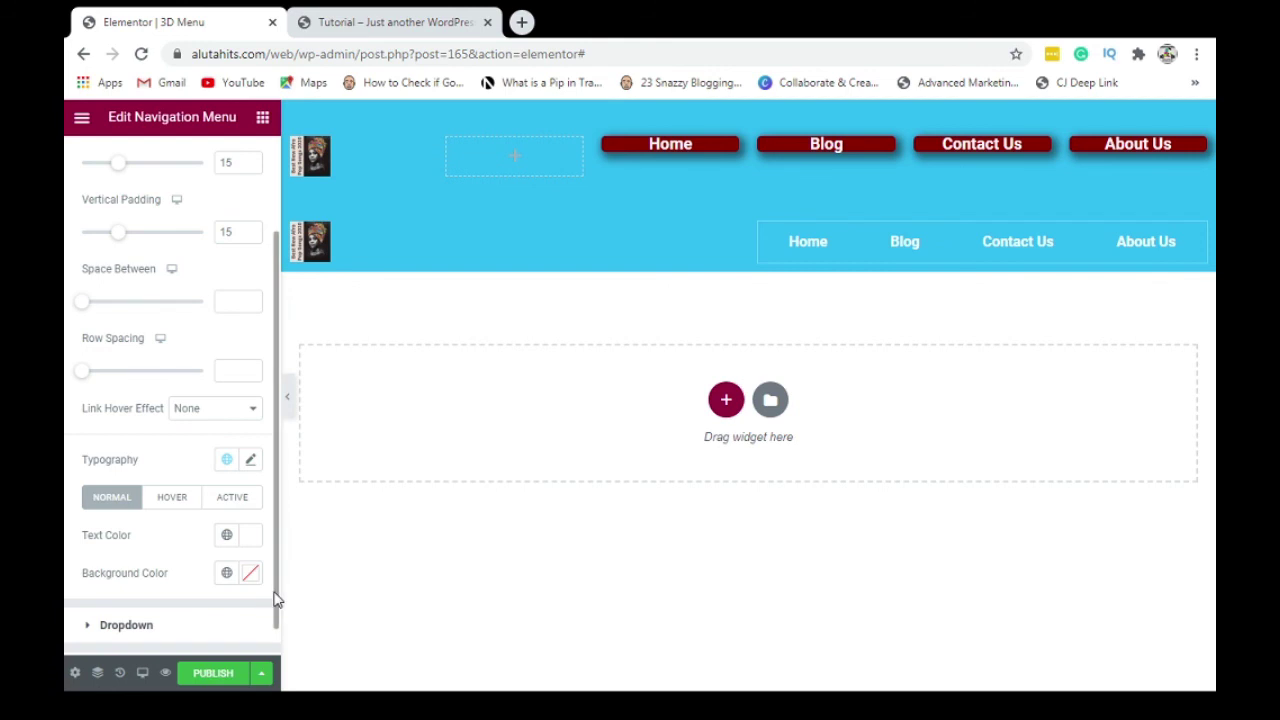
{"action": "left_click_drag", "start_coordinate": [275, 596], "coordinate": [278, 628]}
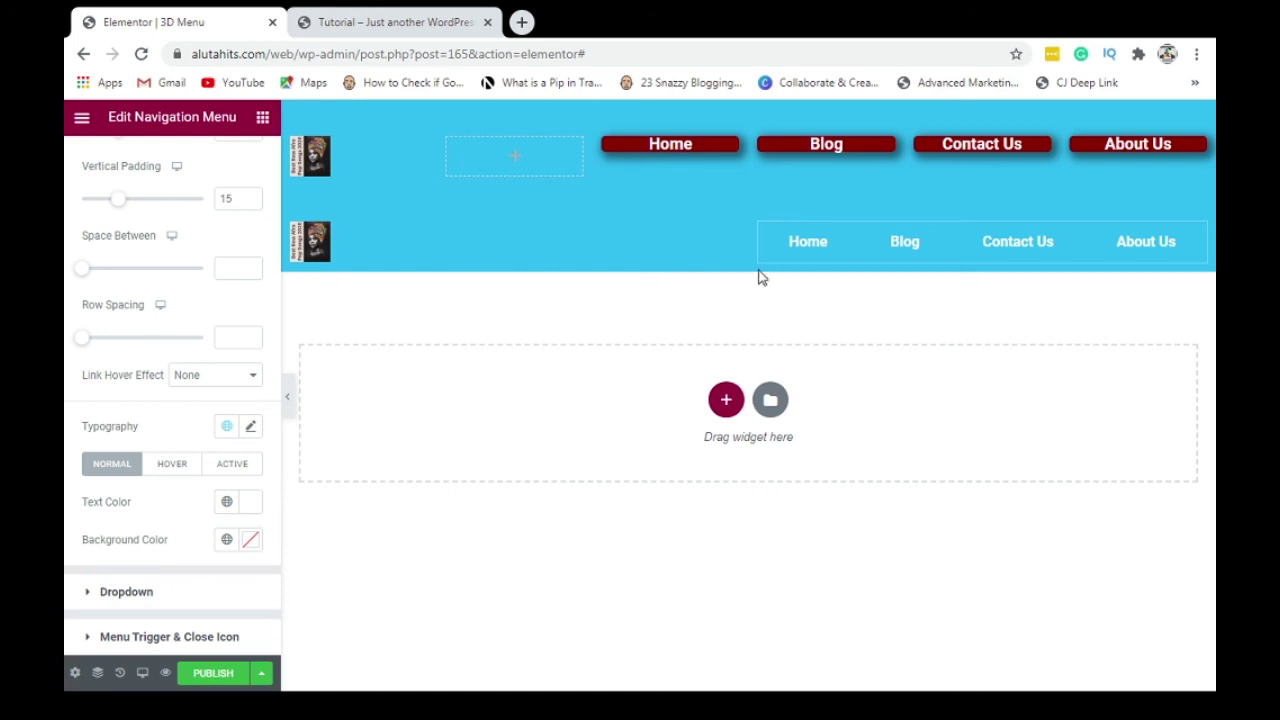
{"action": "mouse_move", "coordinate": [751, 213]}
{"action": "left_click", "coordinate": [748, 180]}
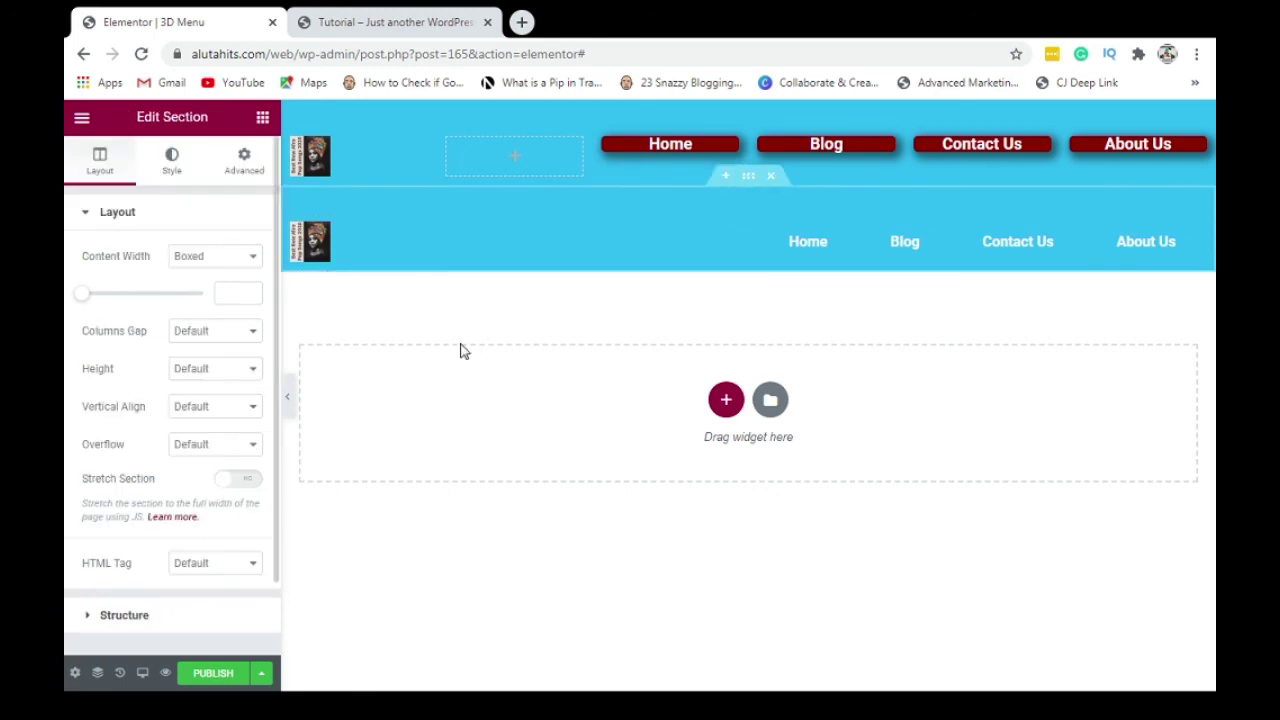
{"action": "left_click", "coordinate": [244, 159]}
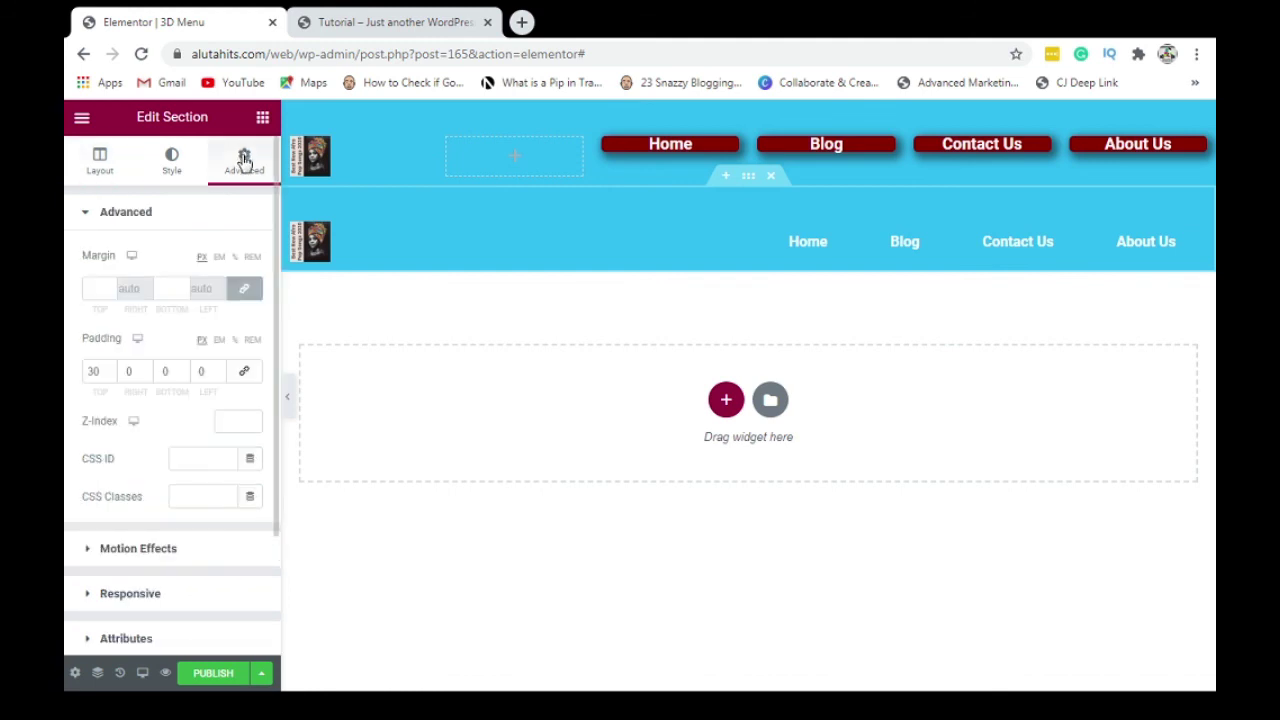
{"action": "left_click", "coordinate": [184, 224]}
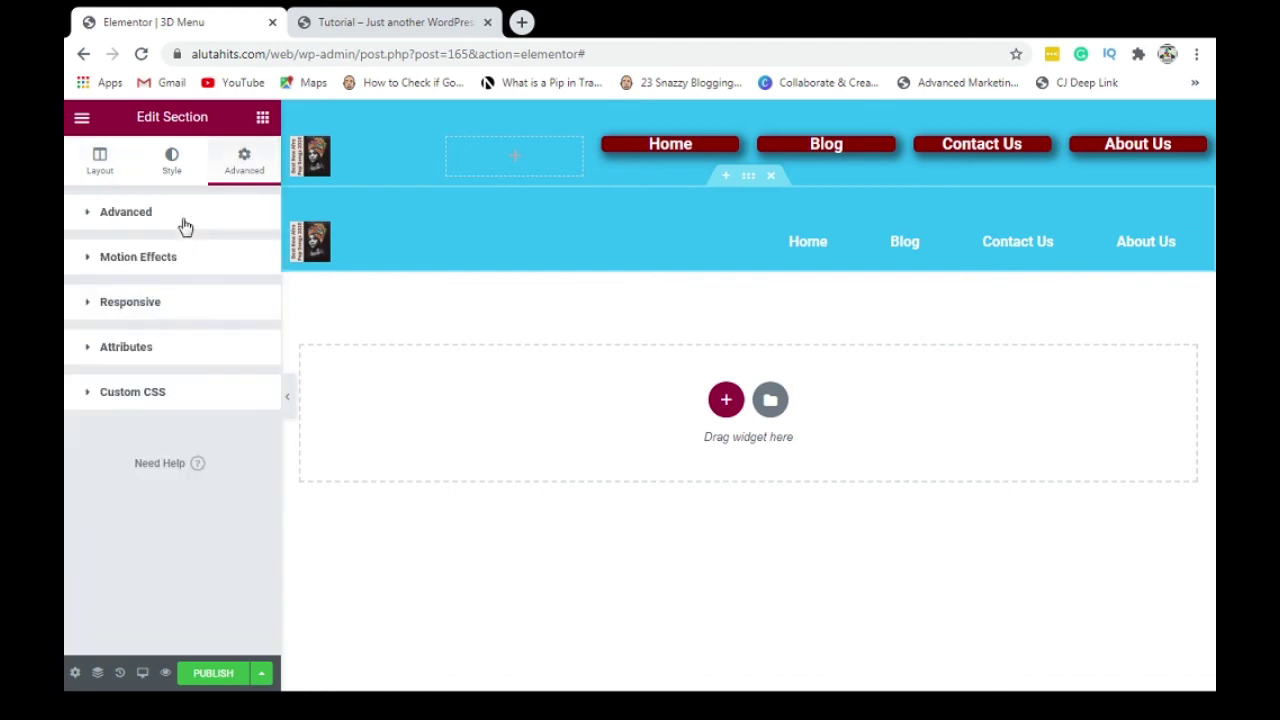
{"action": "left_click", "coordinate": [104, 301]}
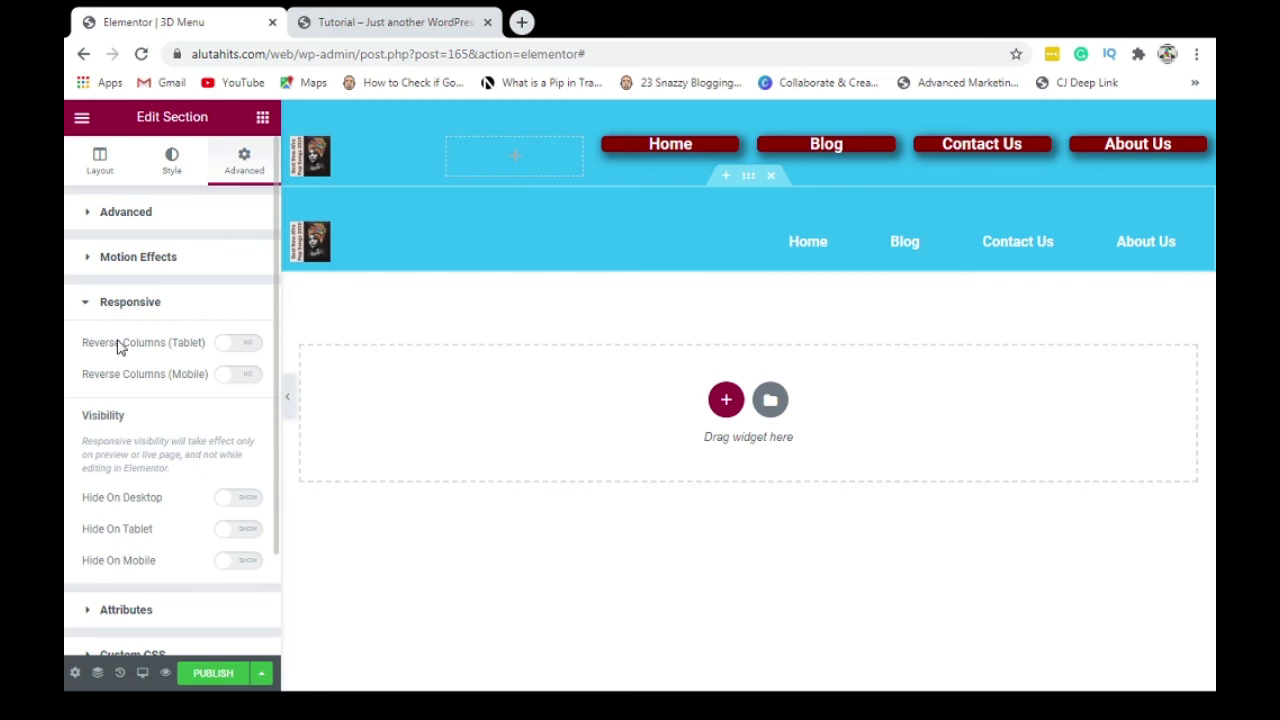
{"action": "left_click", "coordinate": [245, 500]}
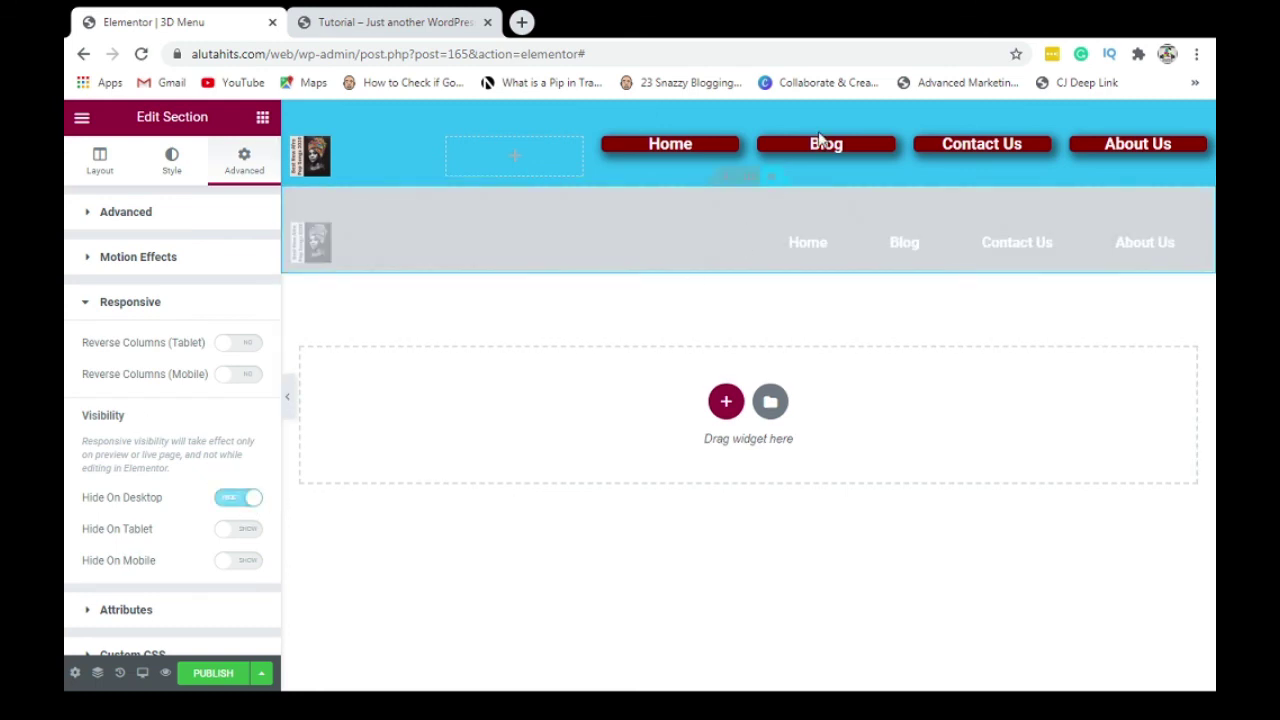
Hide the first section, with the red 3D heading buttons, on tablet and mobile, and publish the header
{"action": "left_click", "coordinate": [749, 115]}
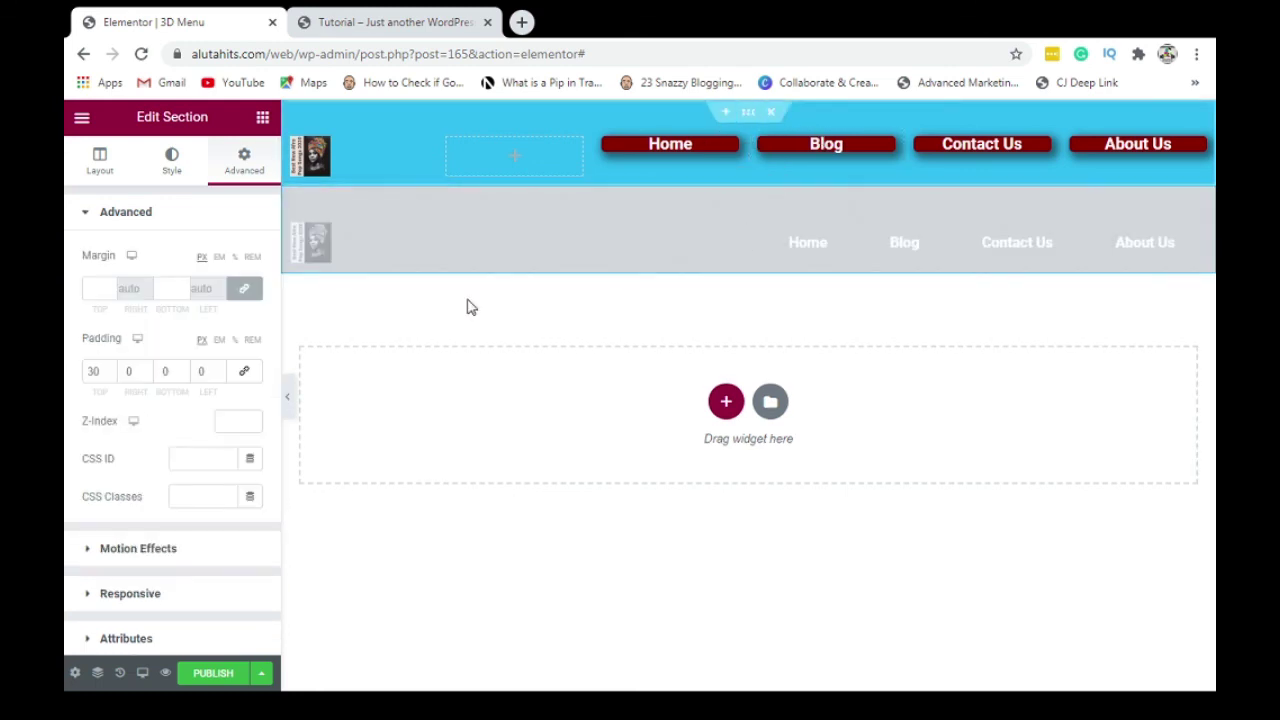
{"action": "left_click", "coordinate": [190, 211]}
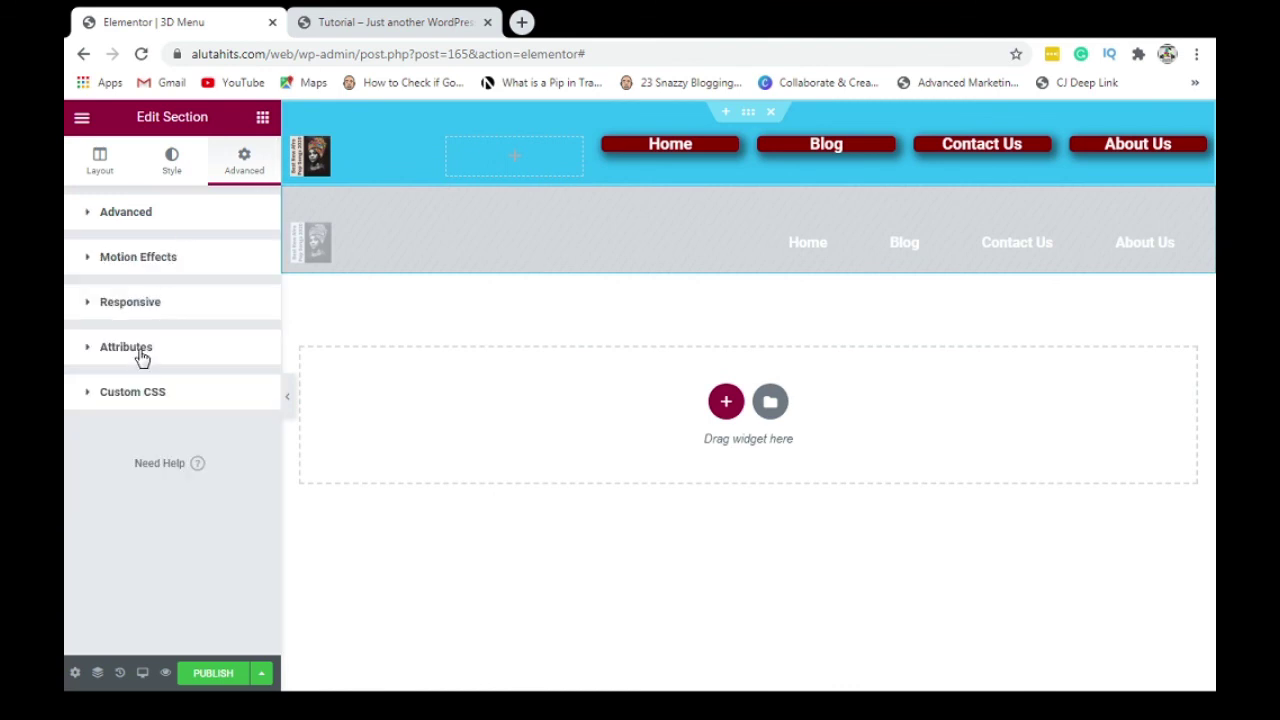
{"action": "left_click", "coordinate": [142, 302]}
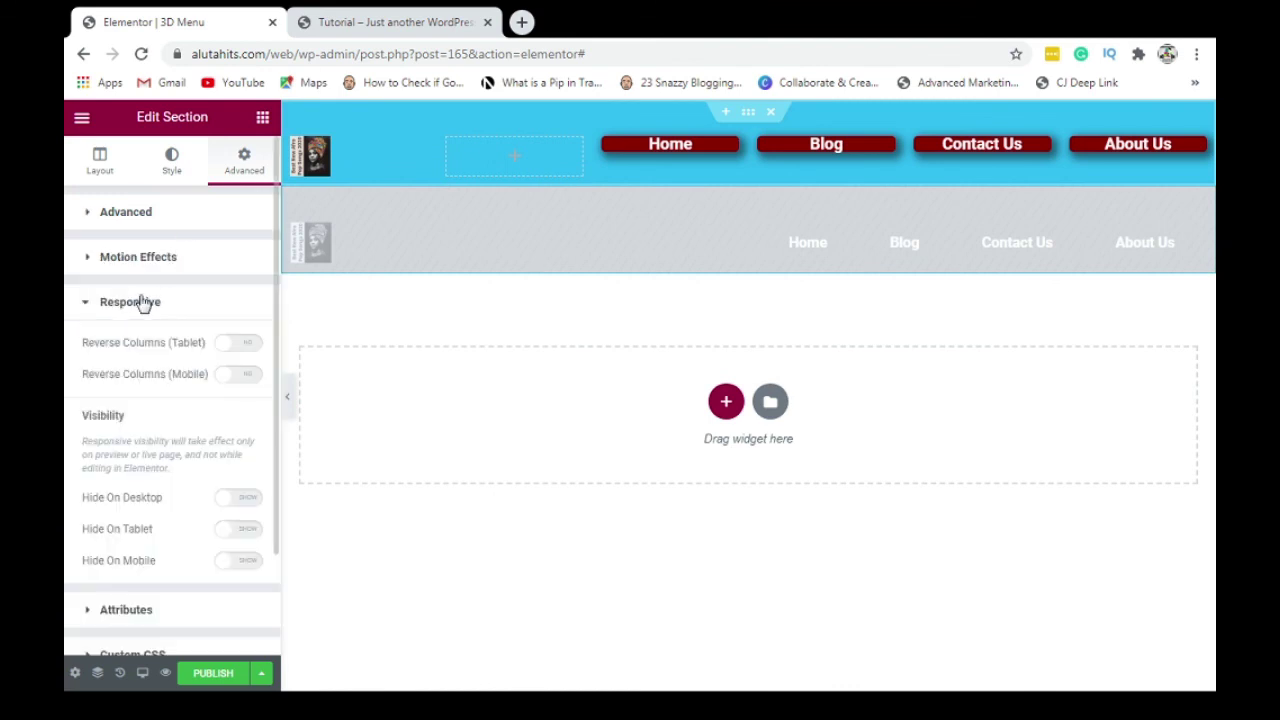
{"action": "left_click", "coordinate": [227, 532]}
{"action": "left_click", "coordinate": [236, 561]}
{"action": "left_click", "coordinate": [203, 675]}
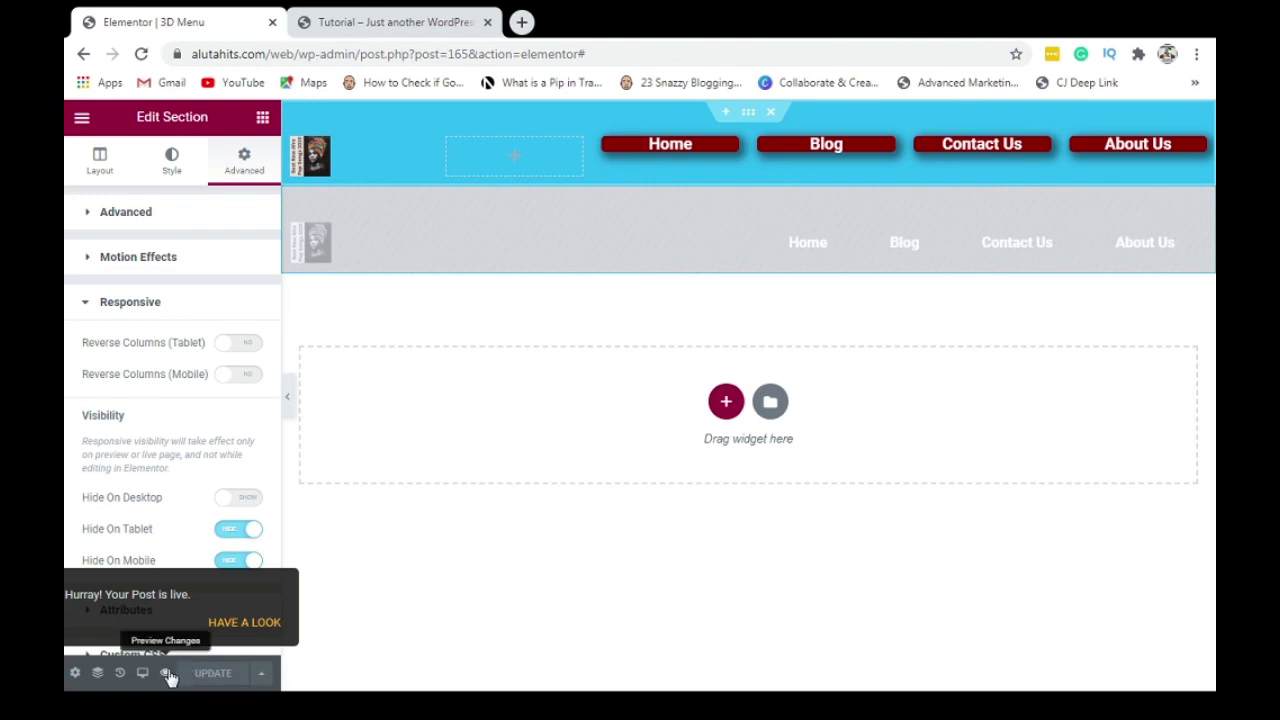
Preview the header at full and phone-like browser widths, expanding the responsive menu in the narrow view, and return to the Elementor editor
{"action": "left_click", "coordinate": [166, 674]}
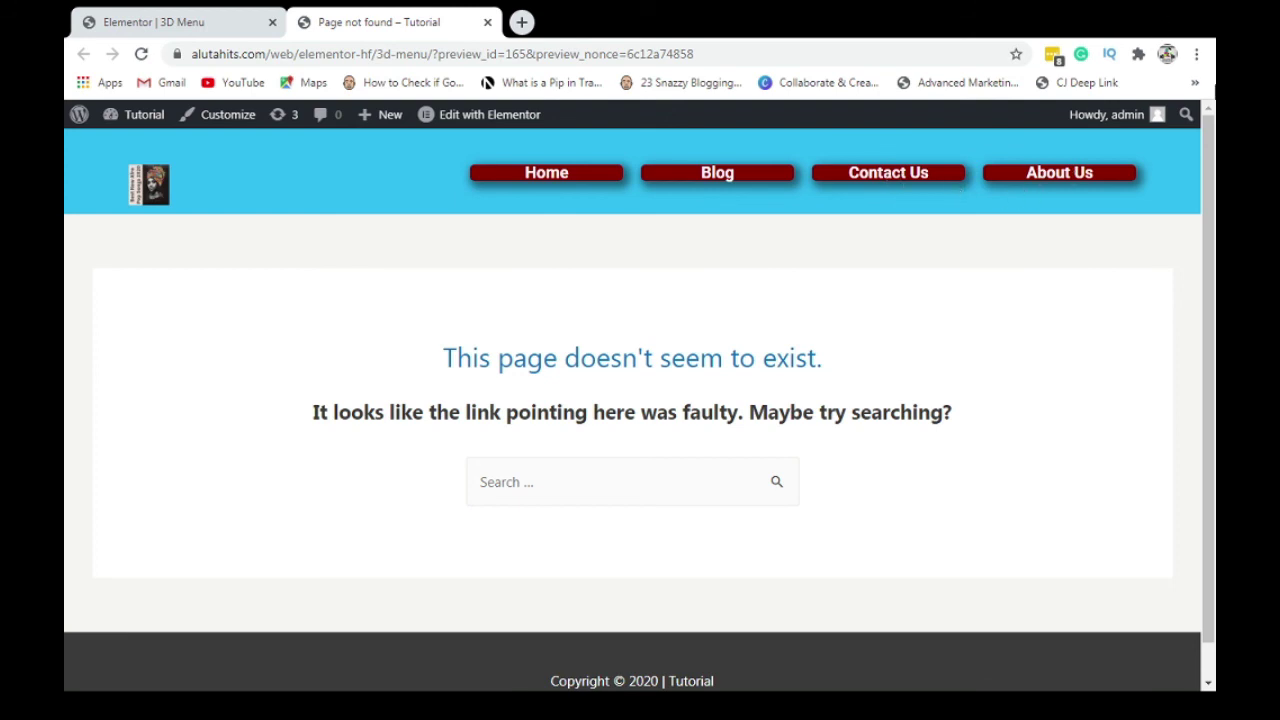
{"action": "left_click", "coordinate": [1158, 20]}
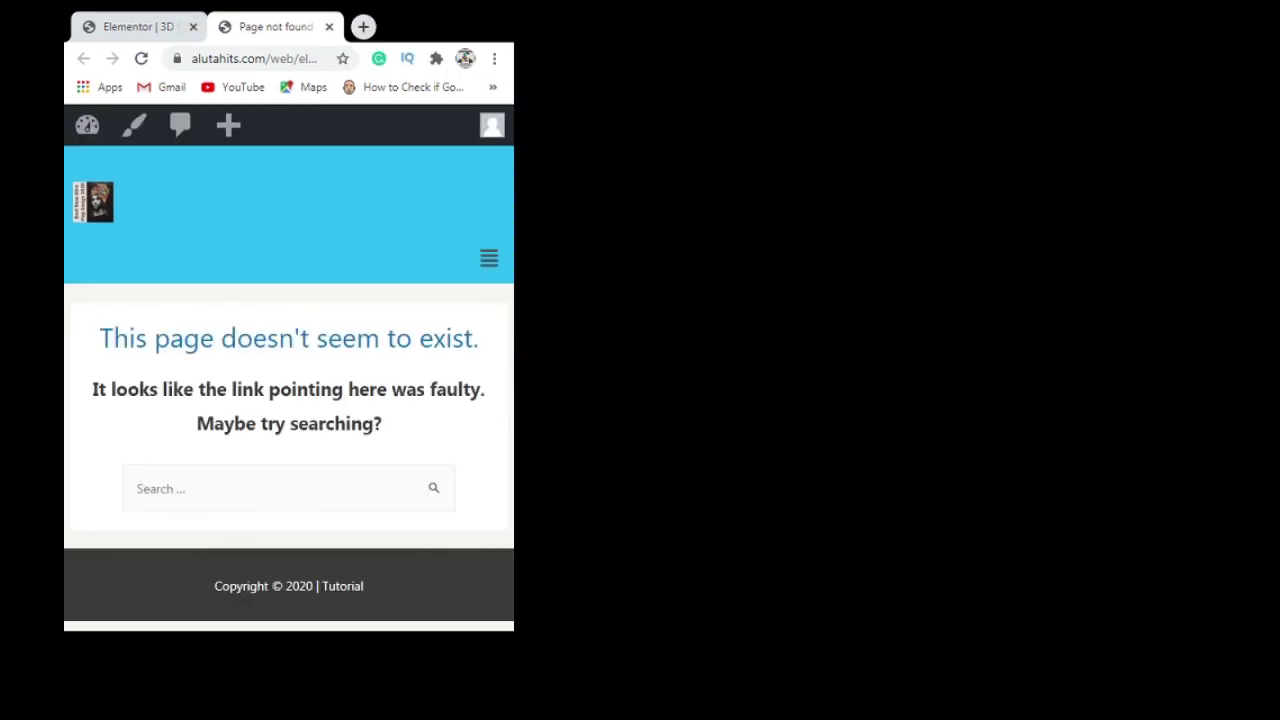
{"action": "left_click", "coordinate": [488, 259]}
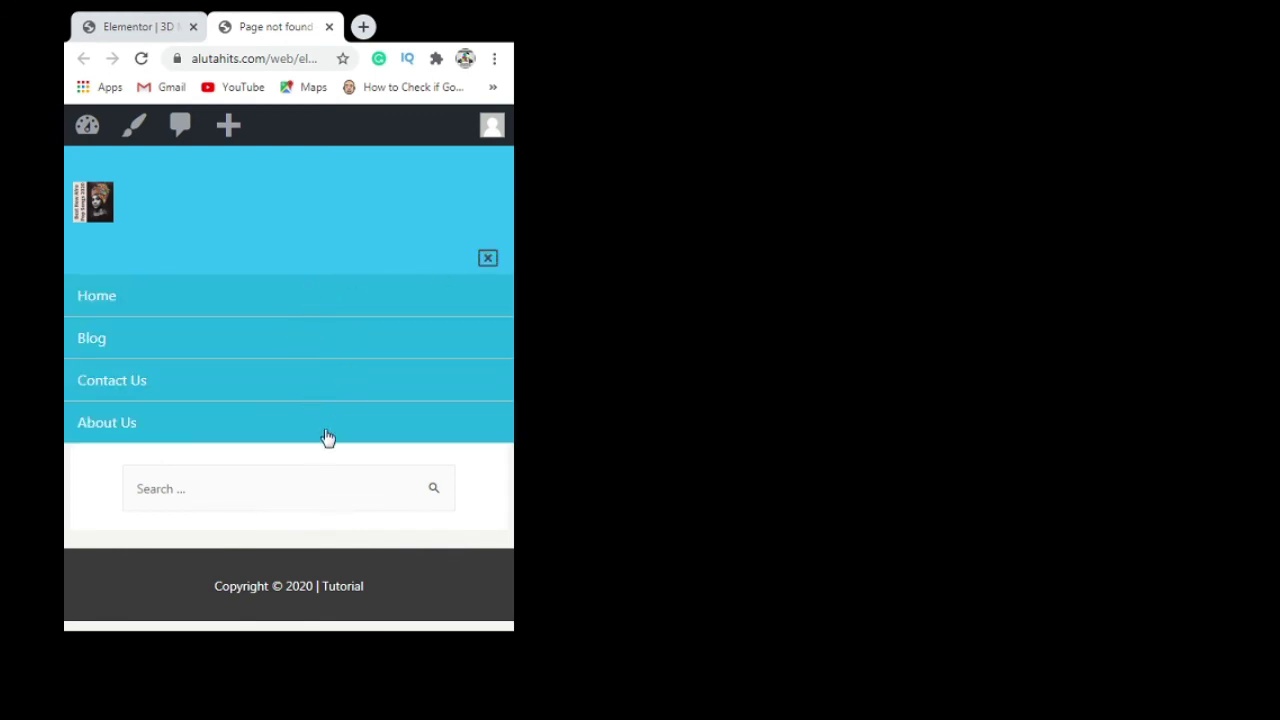
{"action": "double_click", "coordinate": [463, 18]}
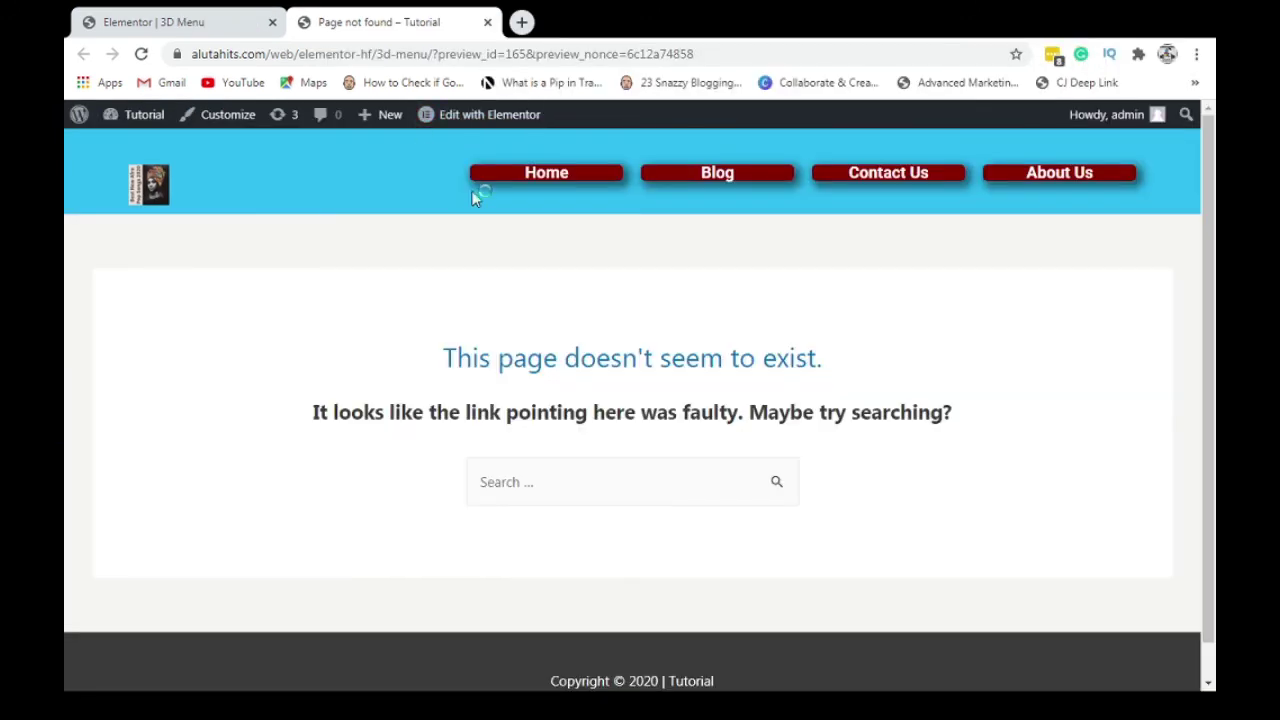
{"action": "left_click", "coordinate": [240, 18]}
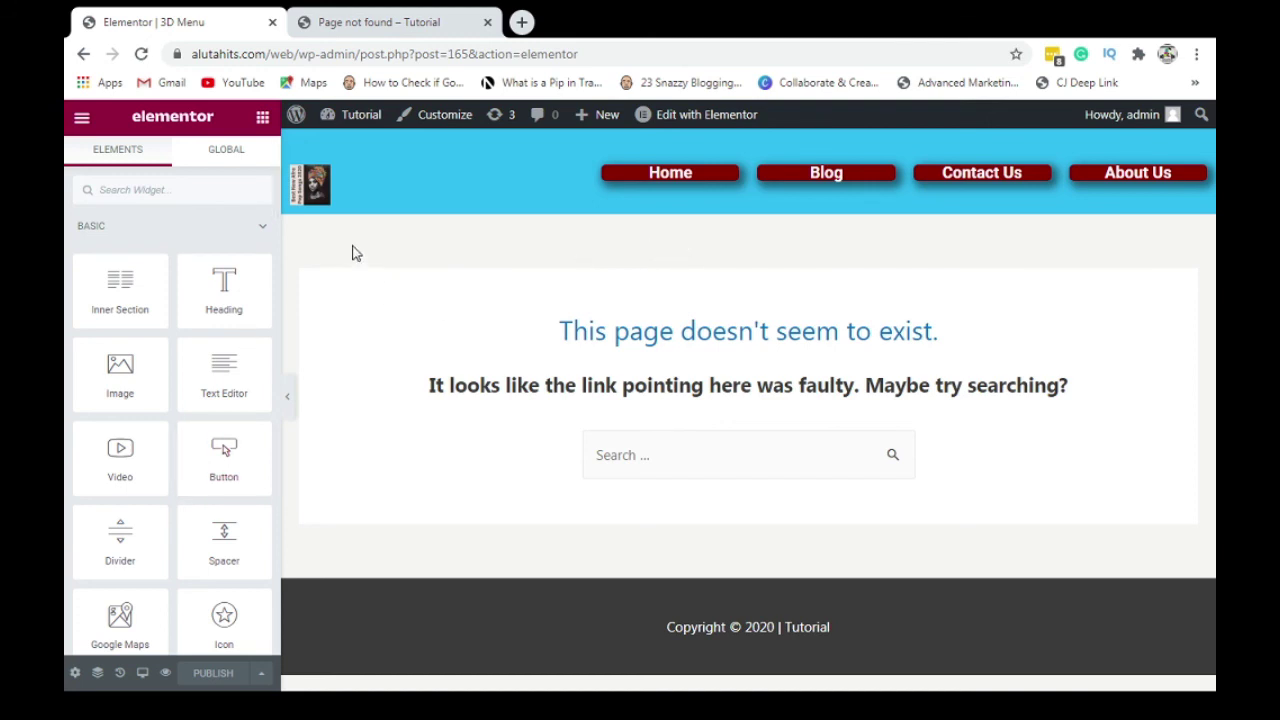
{"action": "mouse_move", "coordinate": [682, 152]}
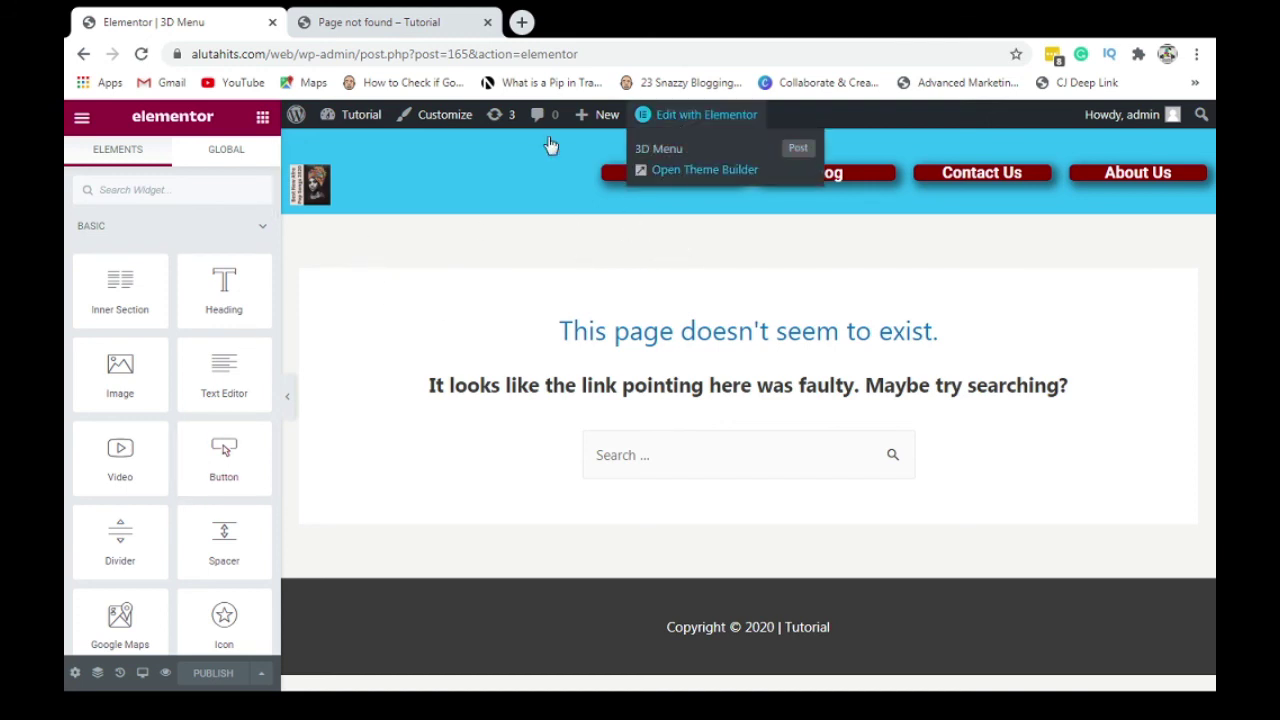